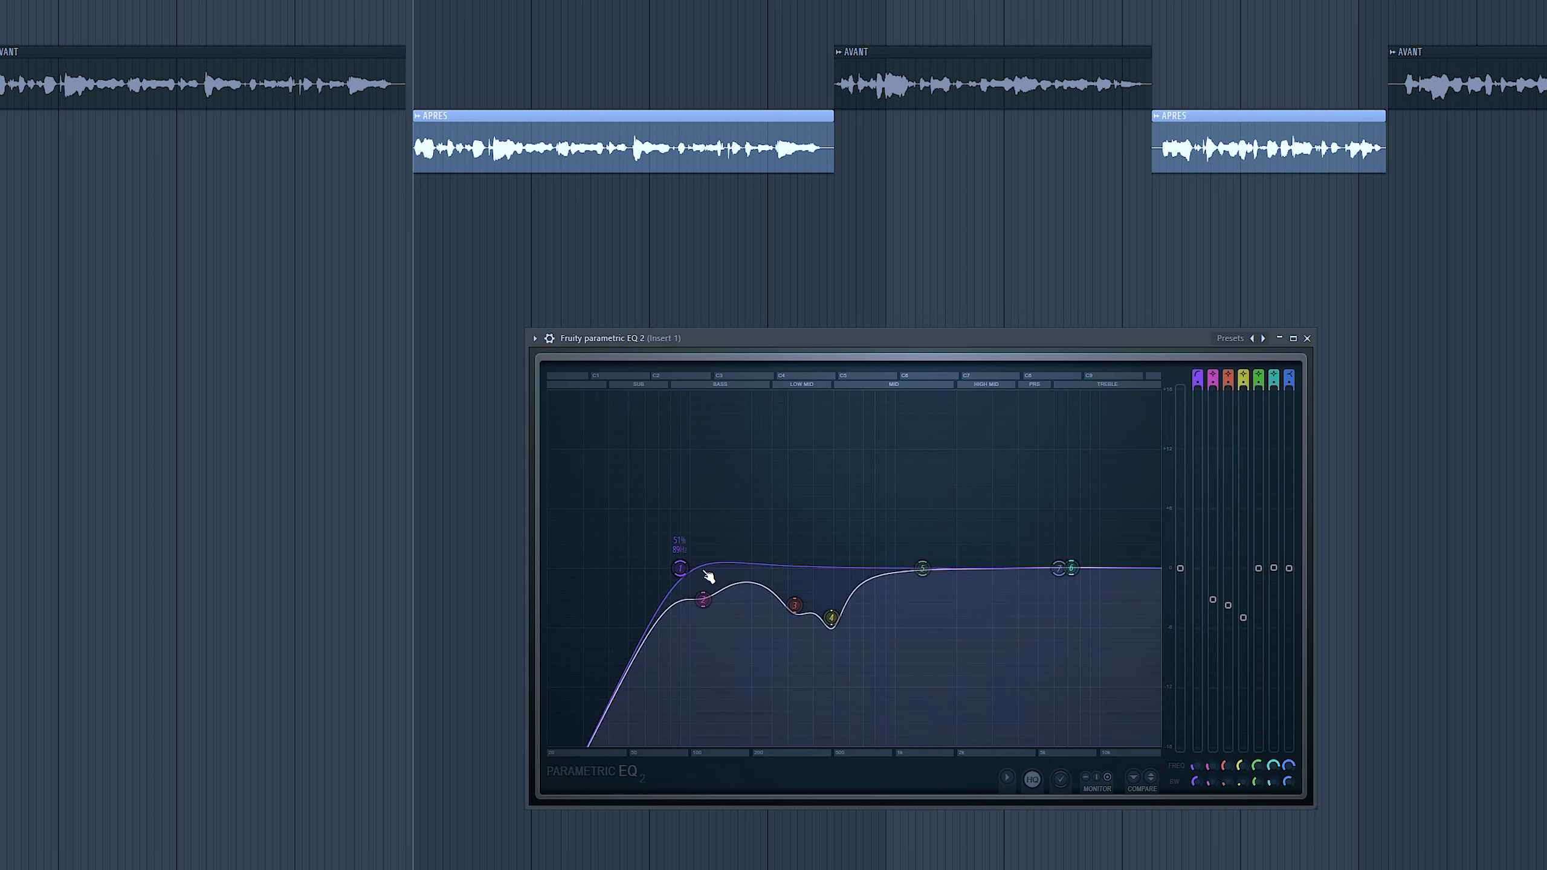
Try boosting the low-mid band 3 of Parametric EQ 2 above 0 dB during playback of the voice, and undo the boost
mouse_move(702, 599)
left_mouse_down()
mouse_move(703, 518)
mouse_move(704, 599)
left_mouse_up()
key("space")
key("space")
left_click_drag(802, 618, 799, 525)
key("space")
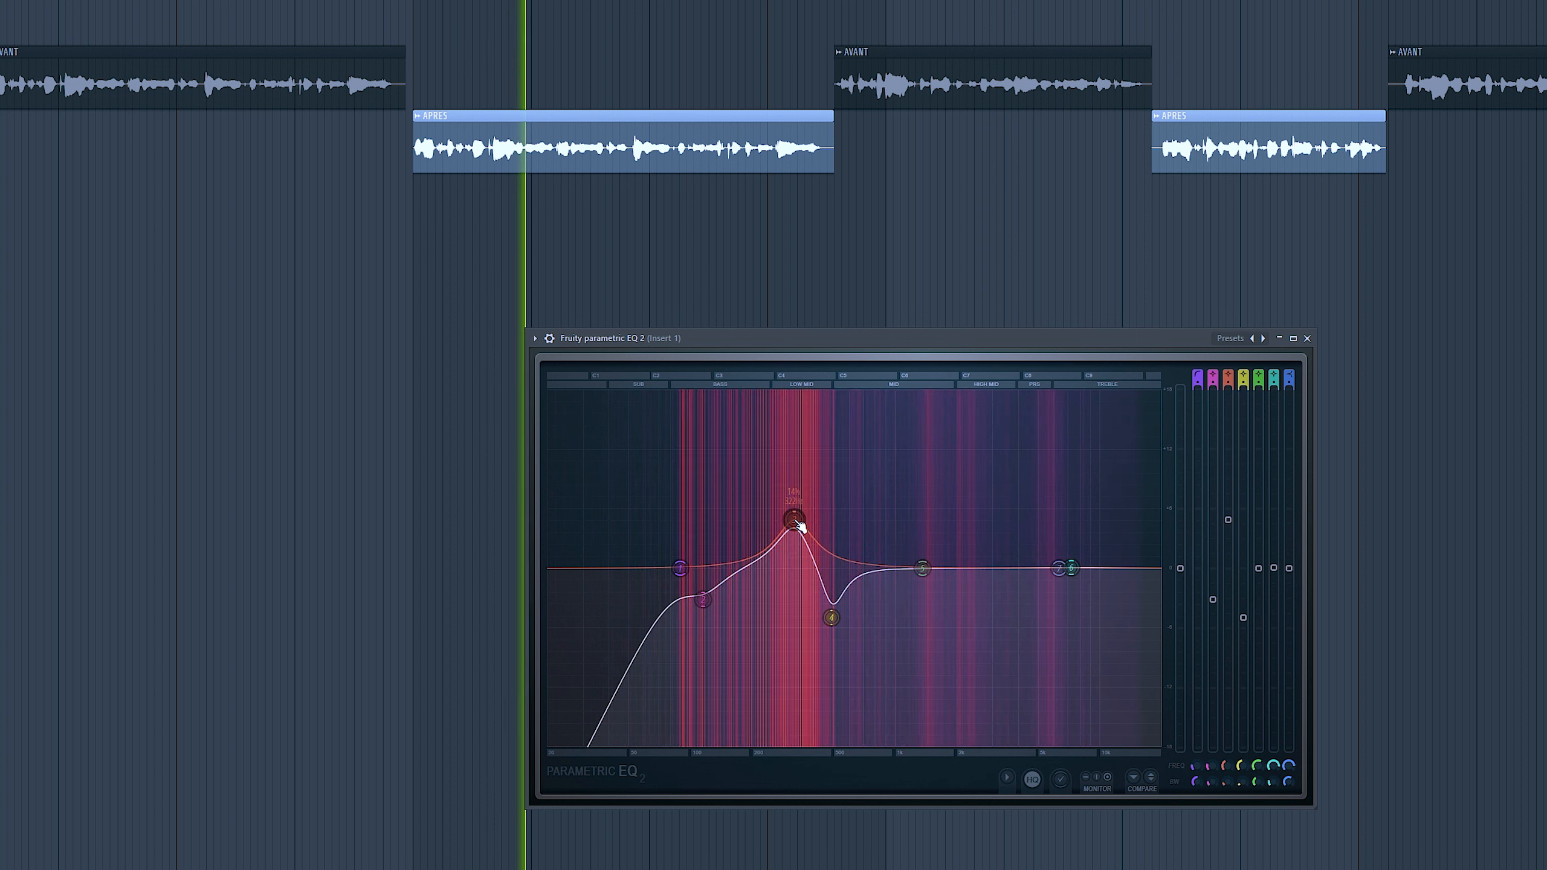
key("space")
key("ctrl+z")
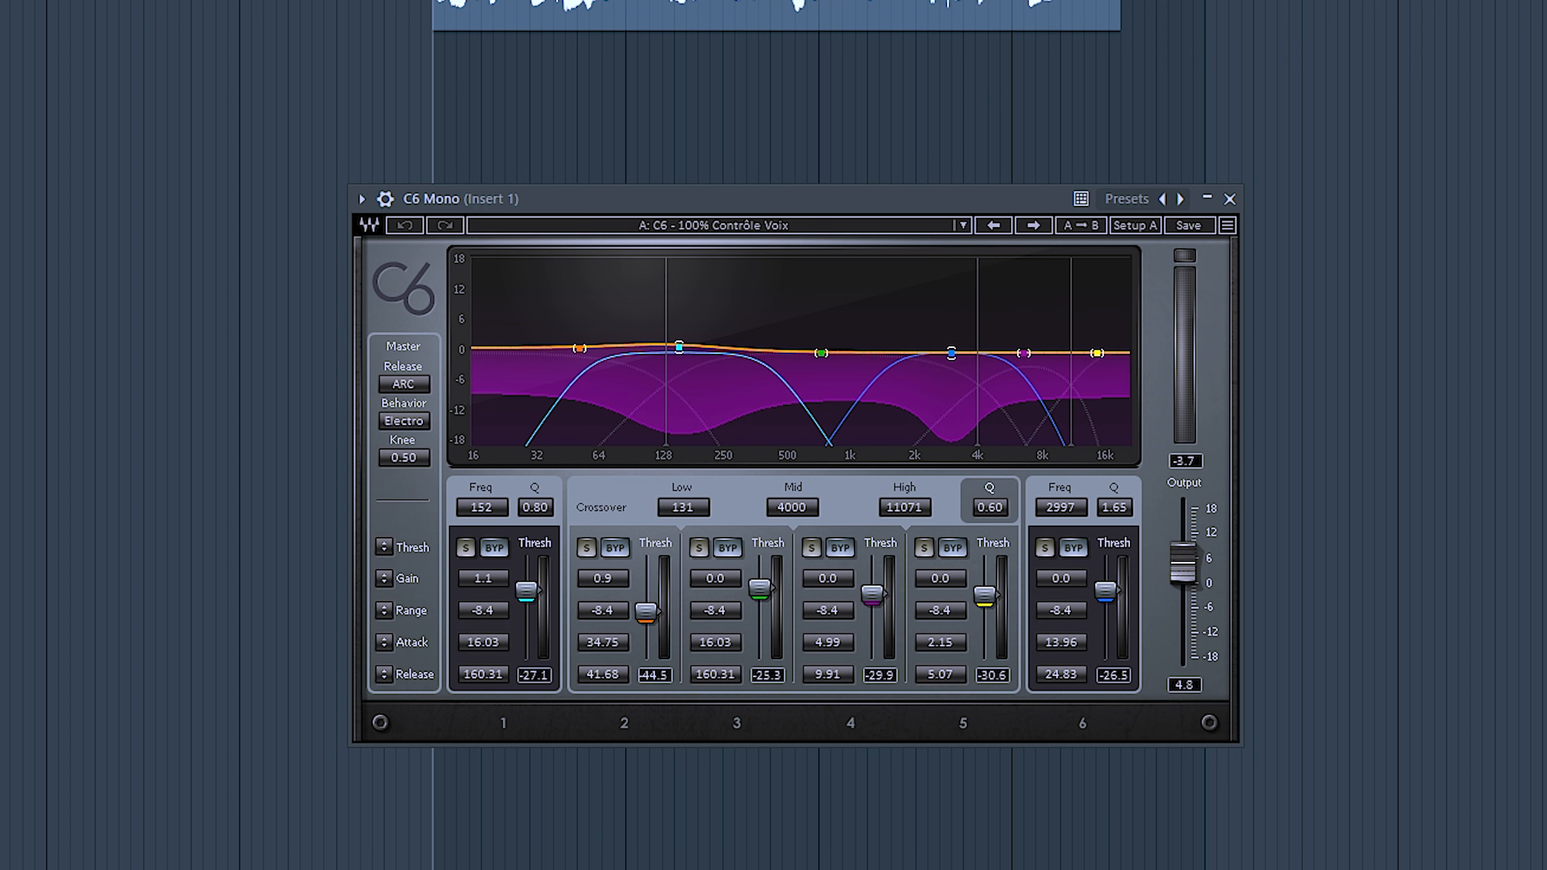
Play the voice through the C6 compressor, solo bands 1 to 6 one at a time during playback, and clear the solo
key("space")
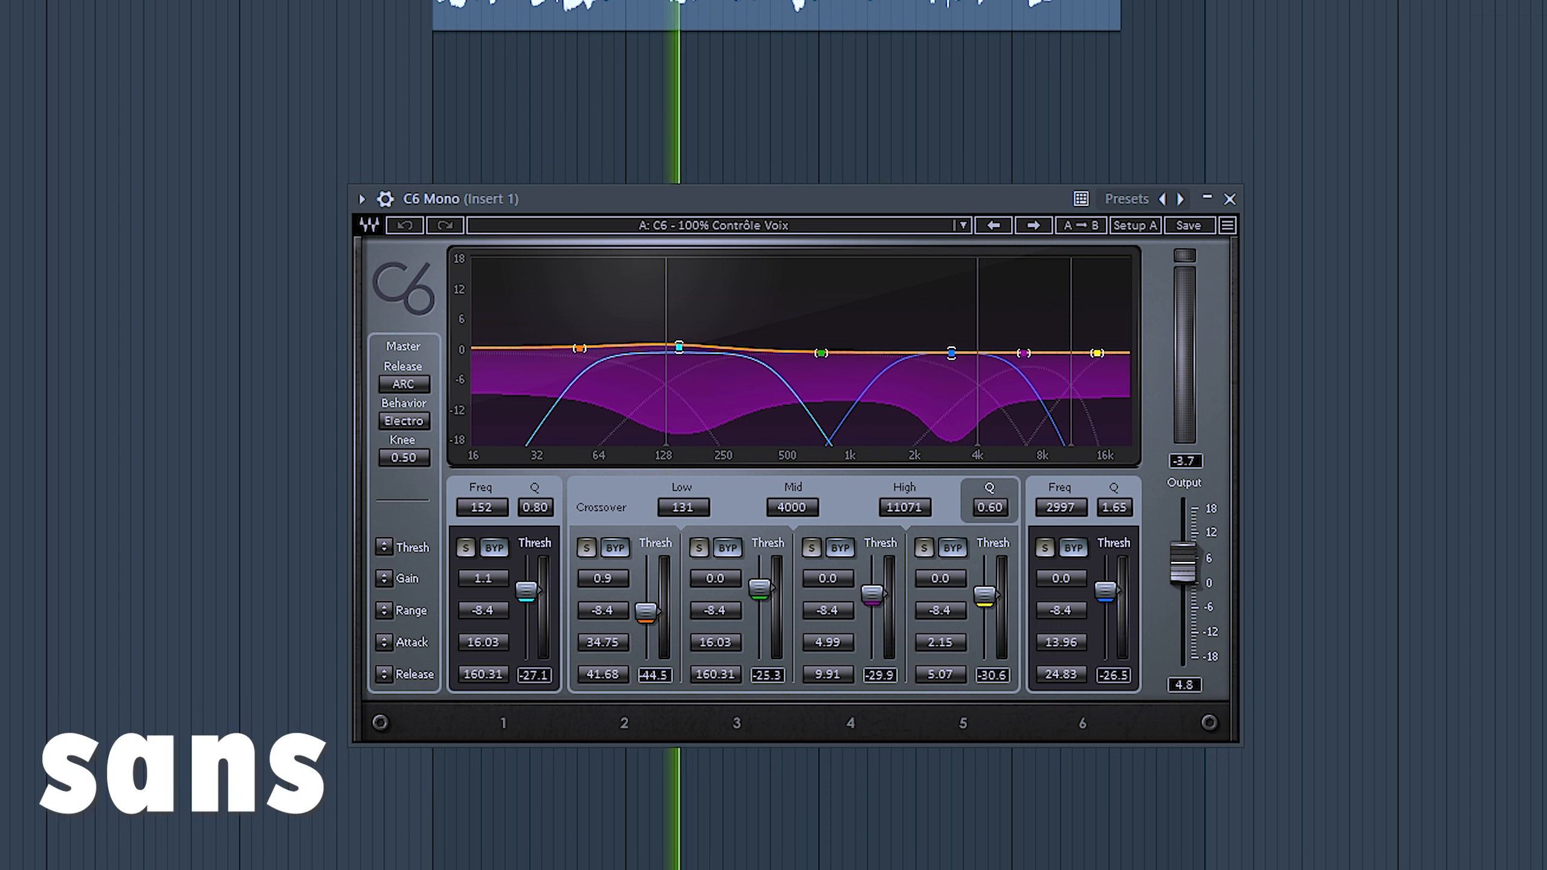
key("space")
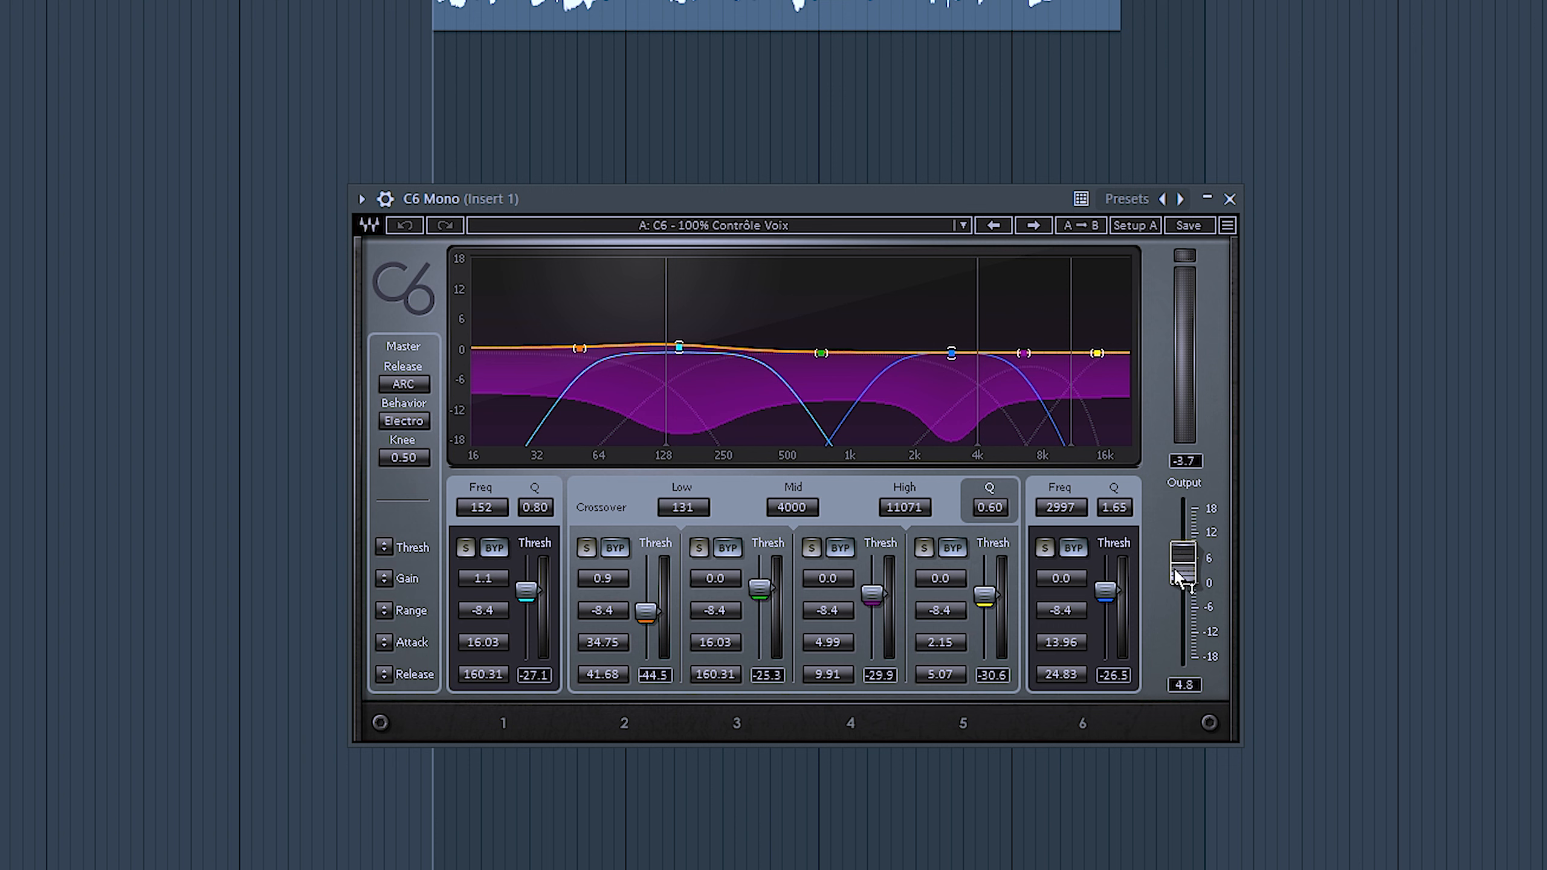
key("space")
left_click(465, 548)
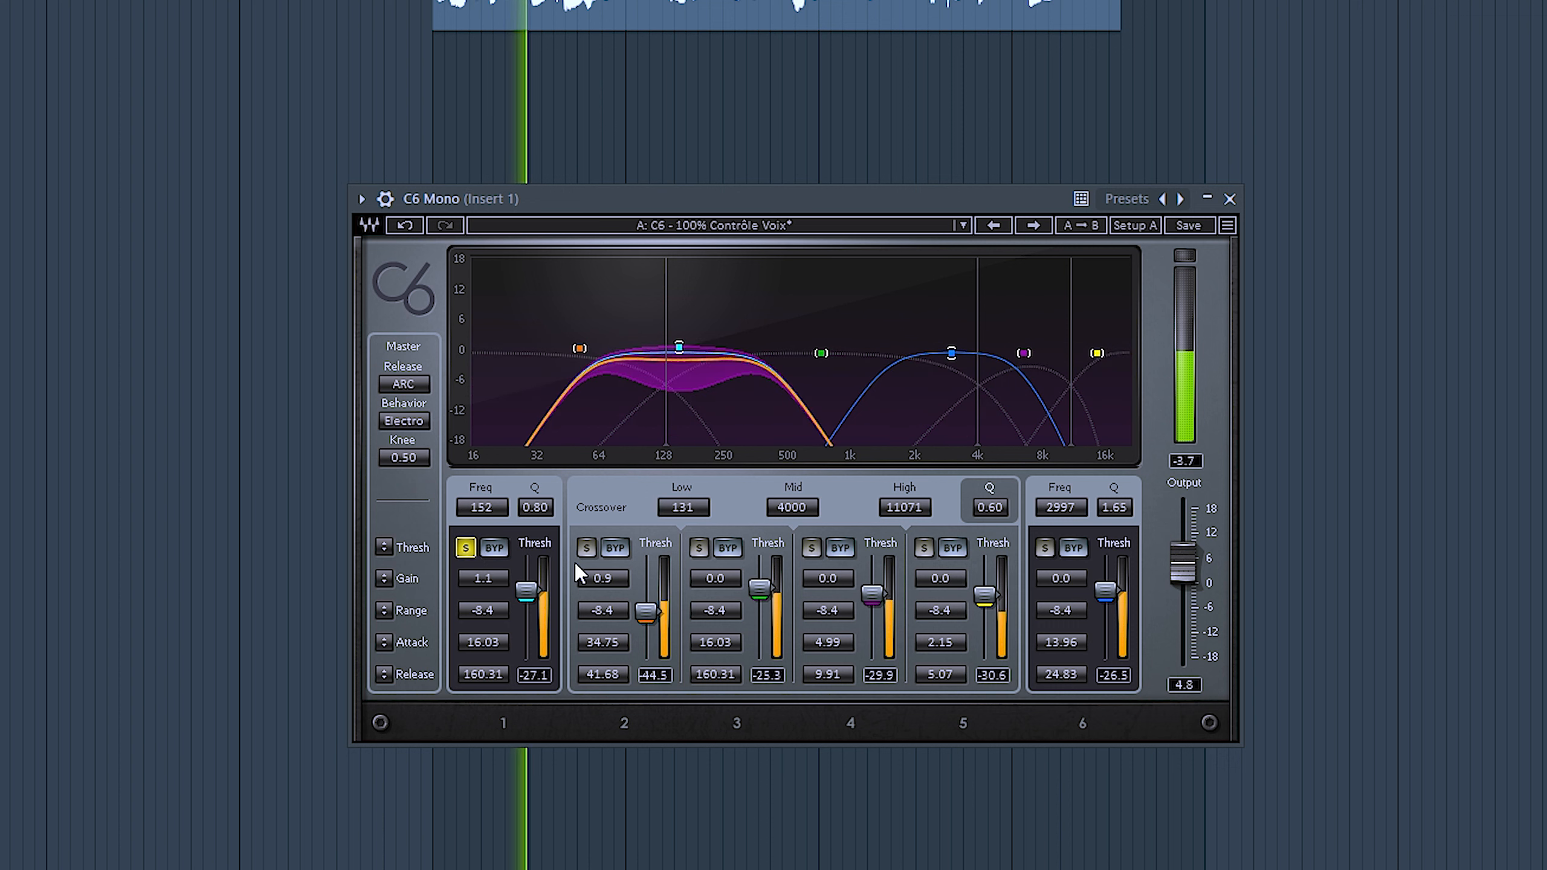
left_click(582, 549)
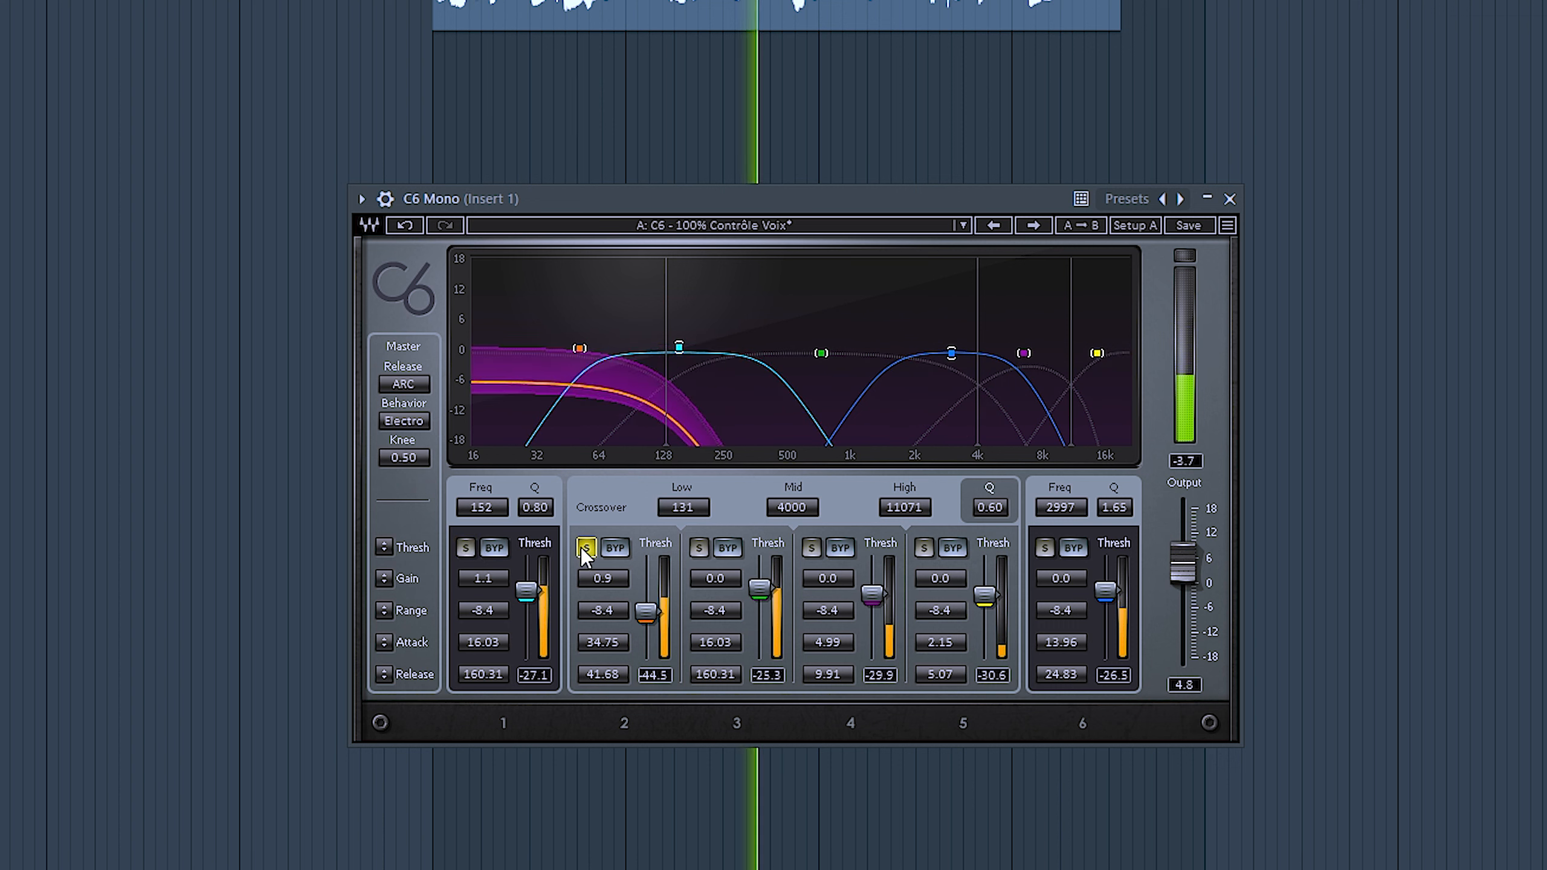
left_click(698, 548)
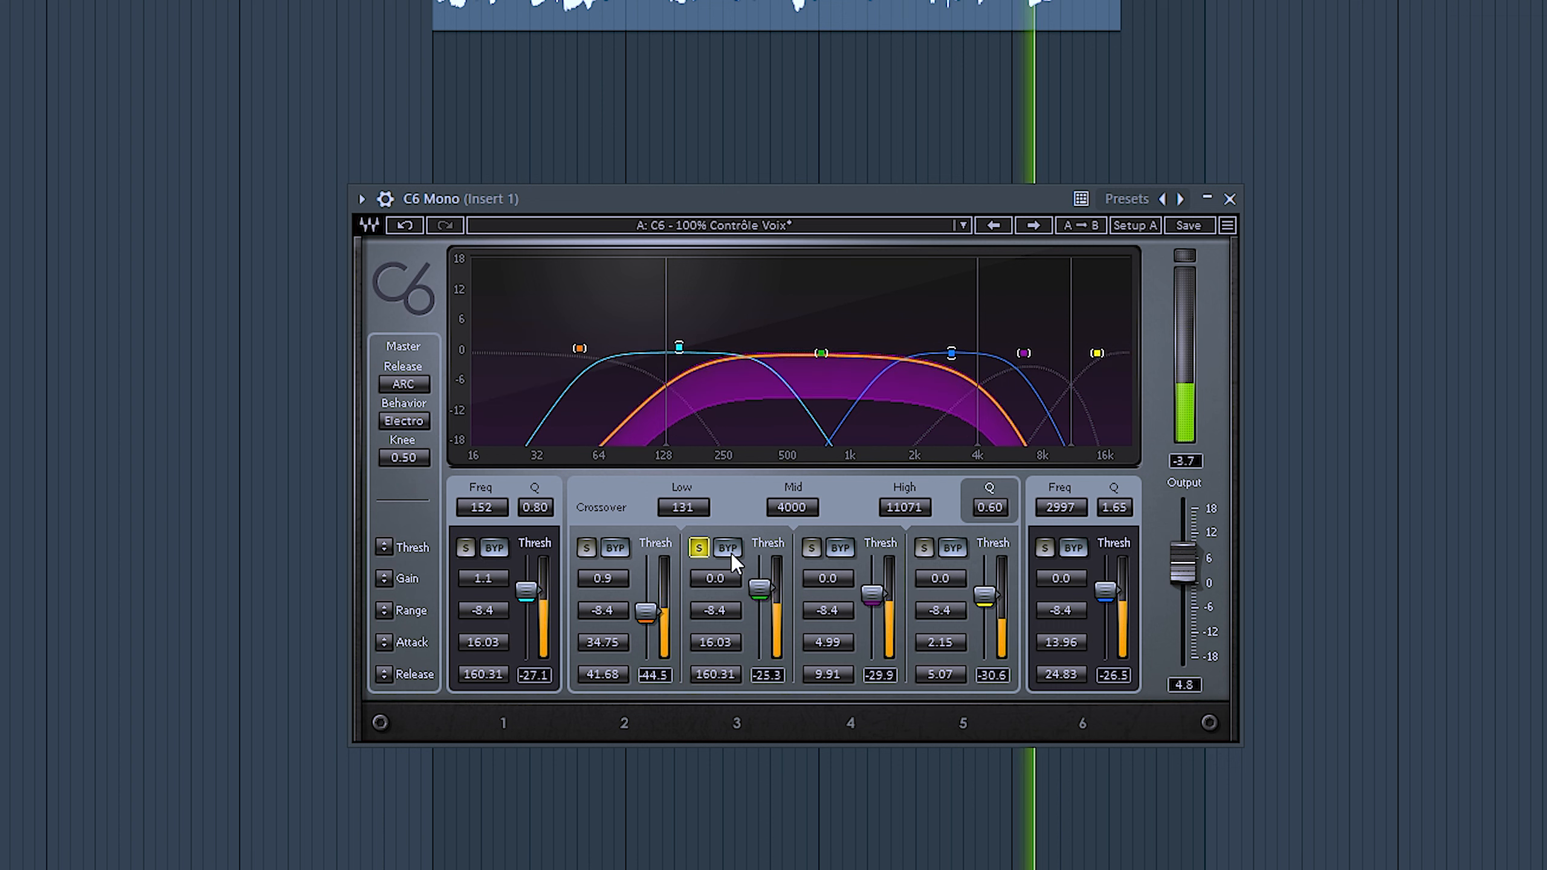
left_click(810, 551)
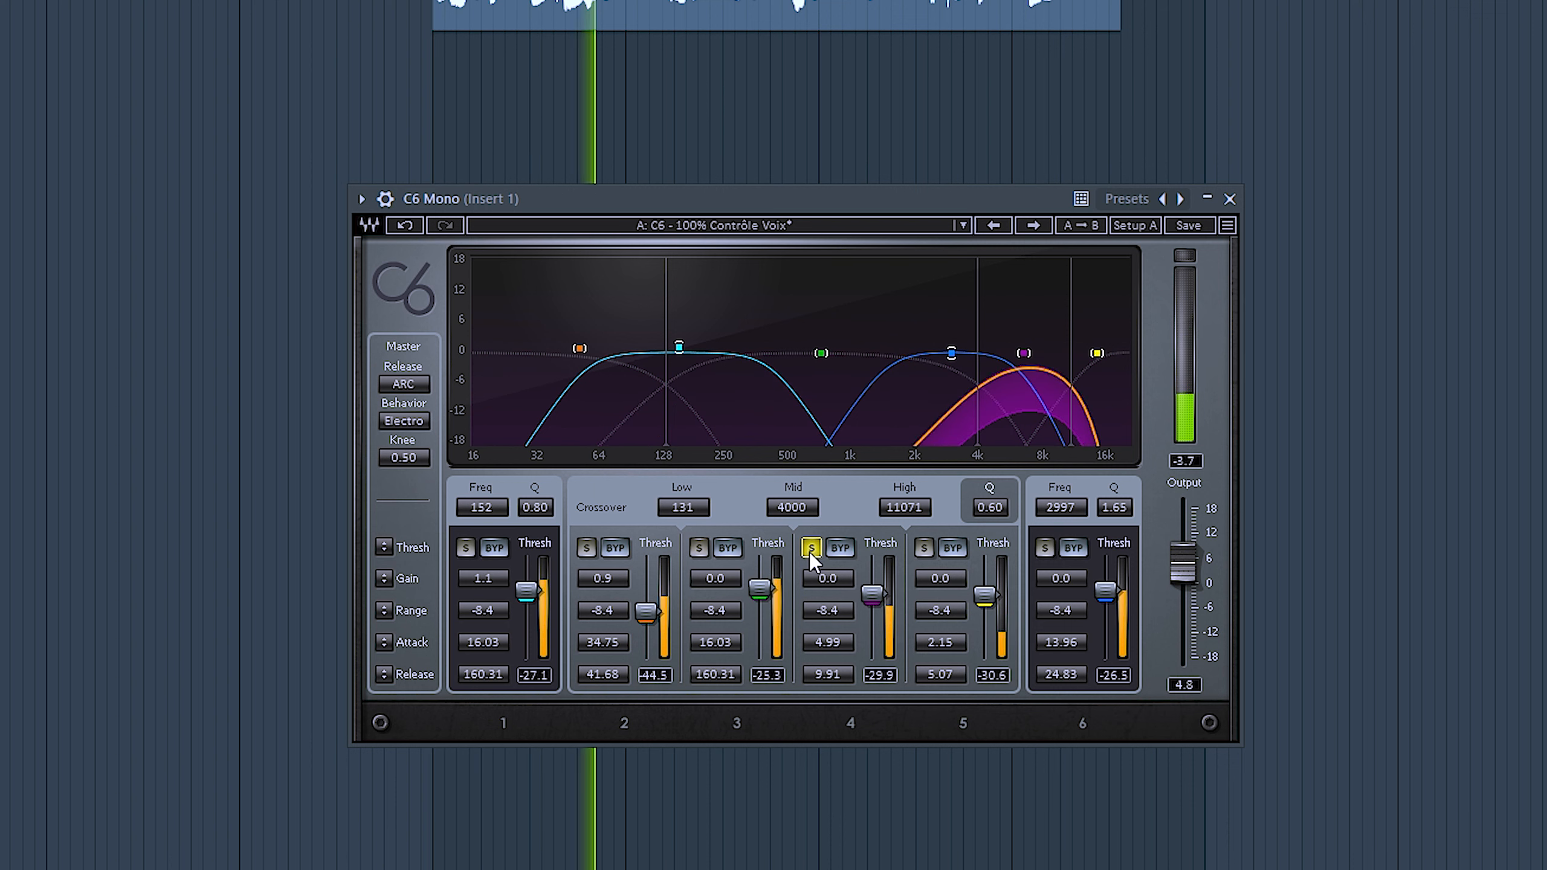
left_click(921, 549)
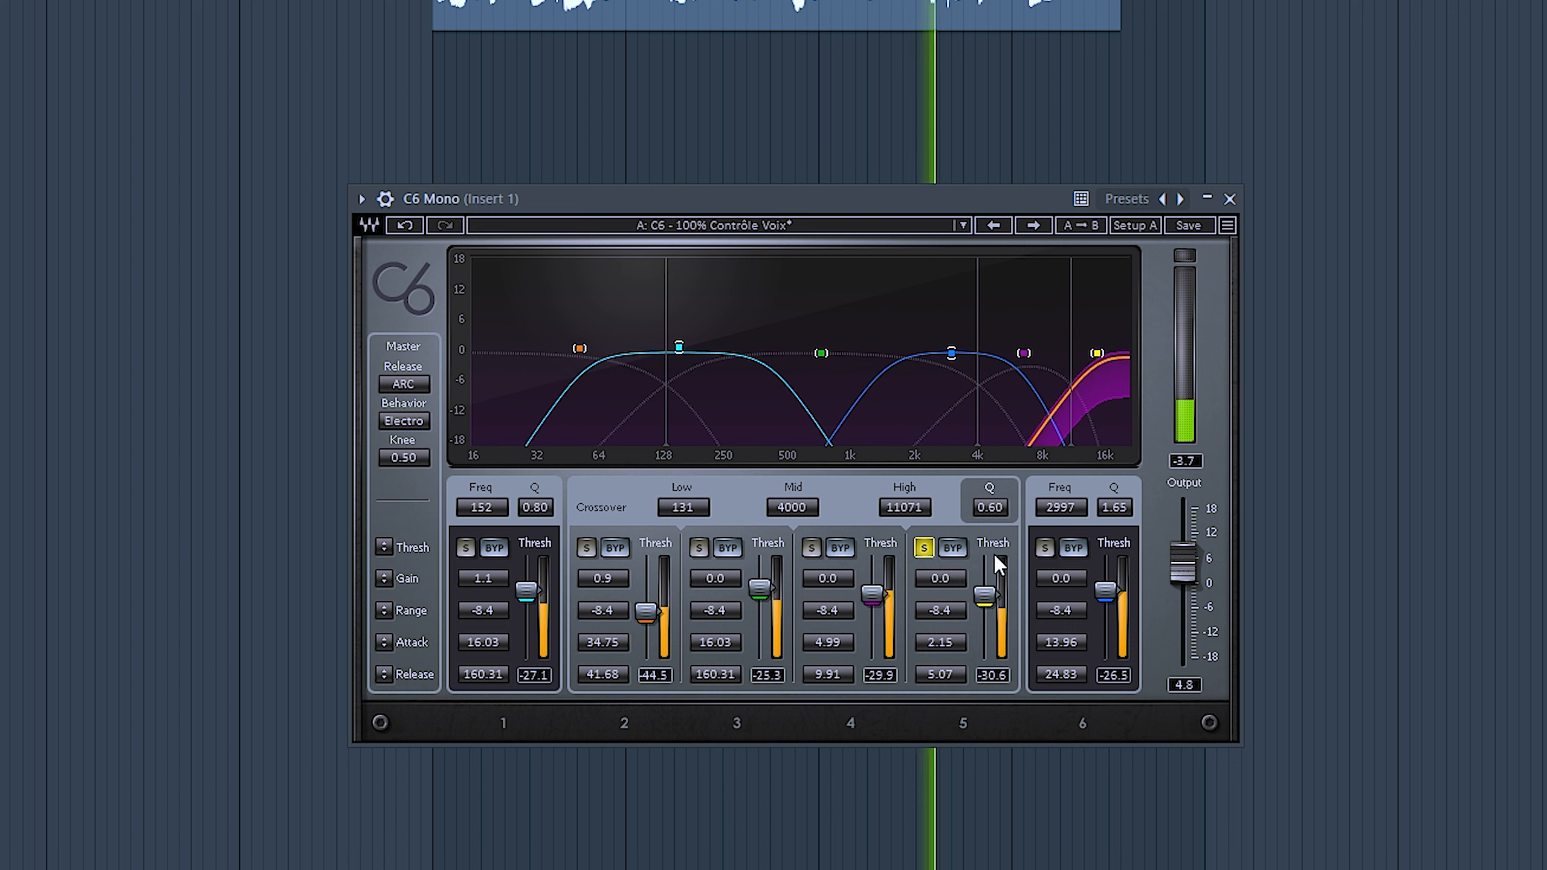
left_click(1043, 552)
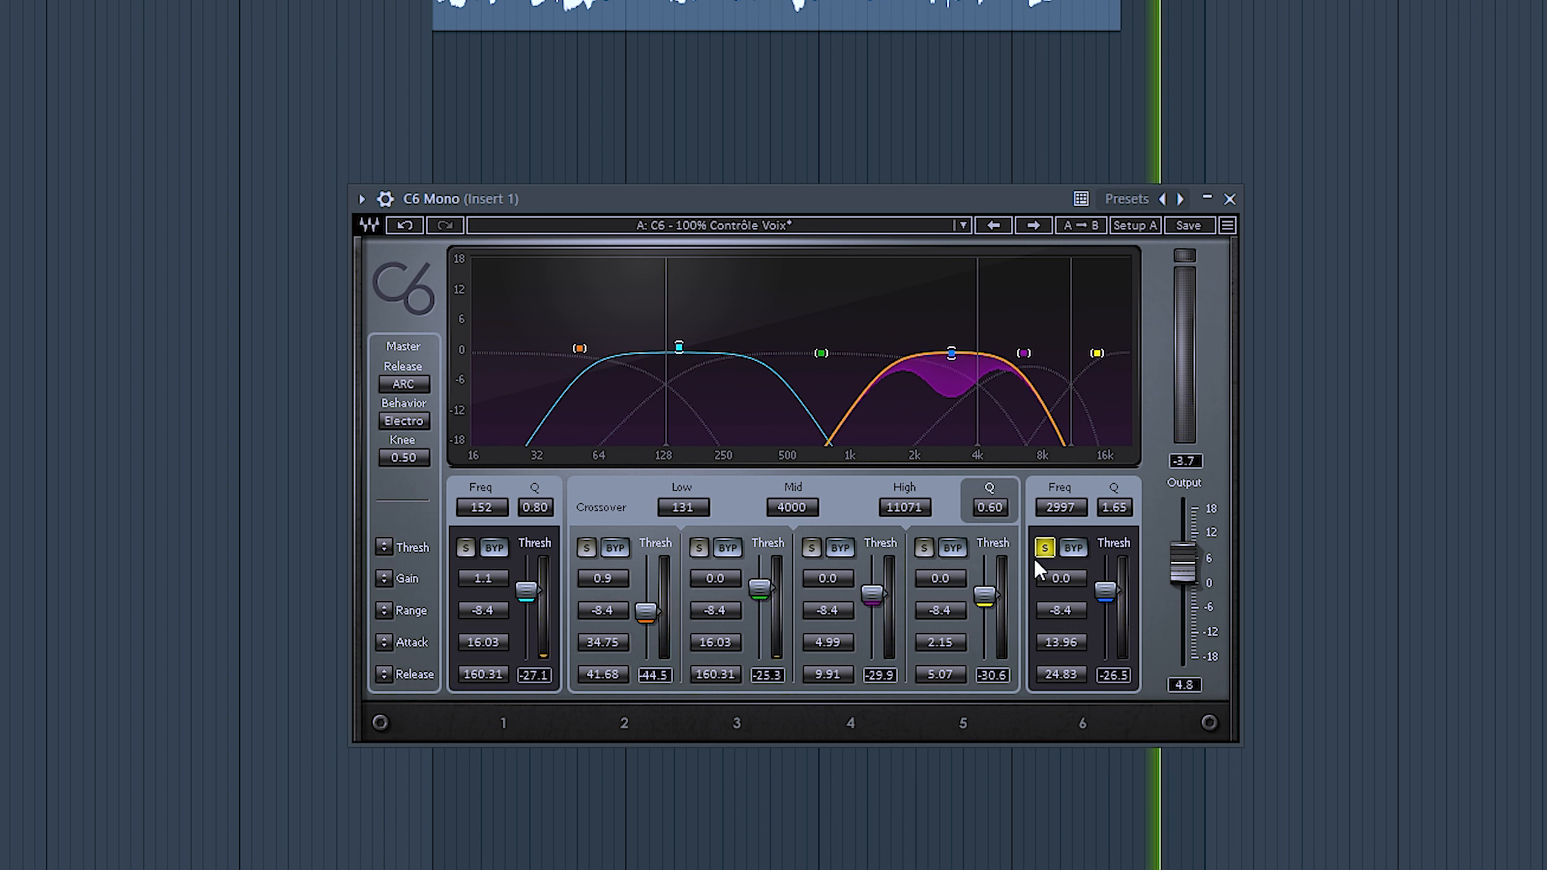
left_click(1043, 546)
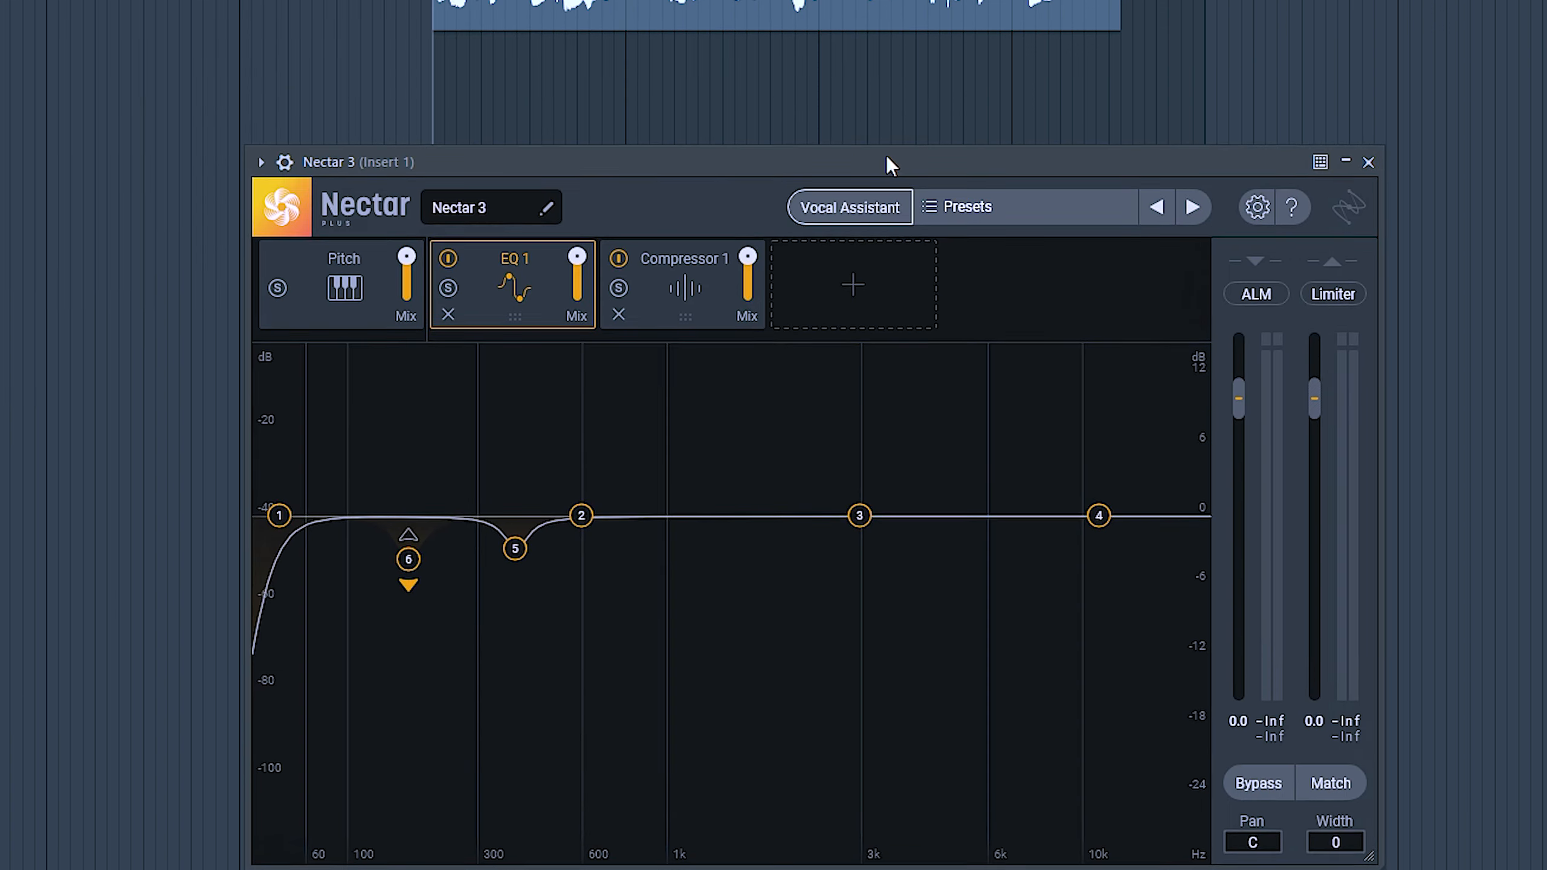
Move the Nectar 3 window slightly up and play the voice to watch the EQ 1 curve react
mouse_move(886, 155)
left_mouse_down()
mouse_move(911, 145)
mouse_move(885, 140)
left_mouse_up()
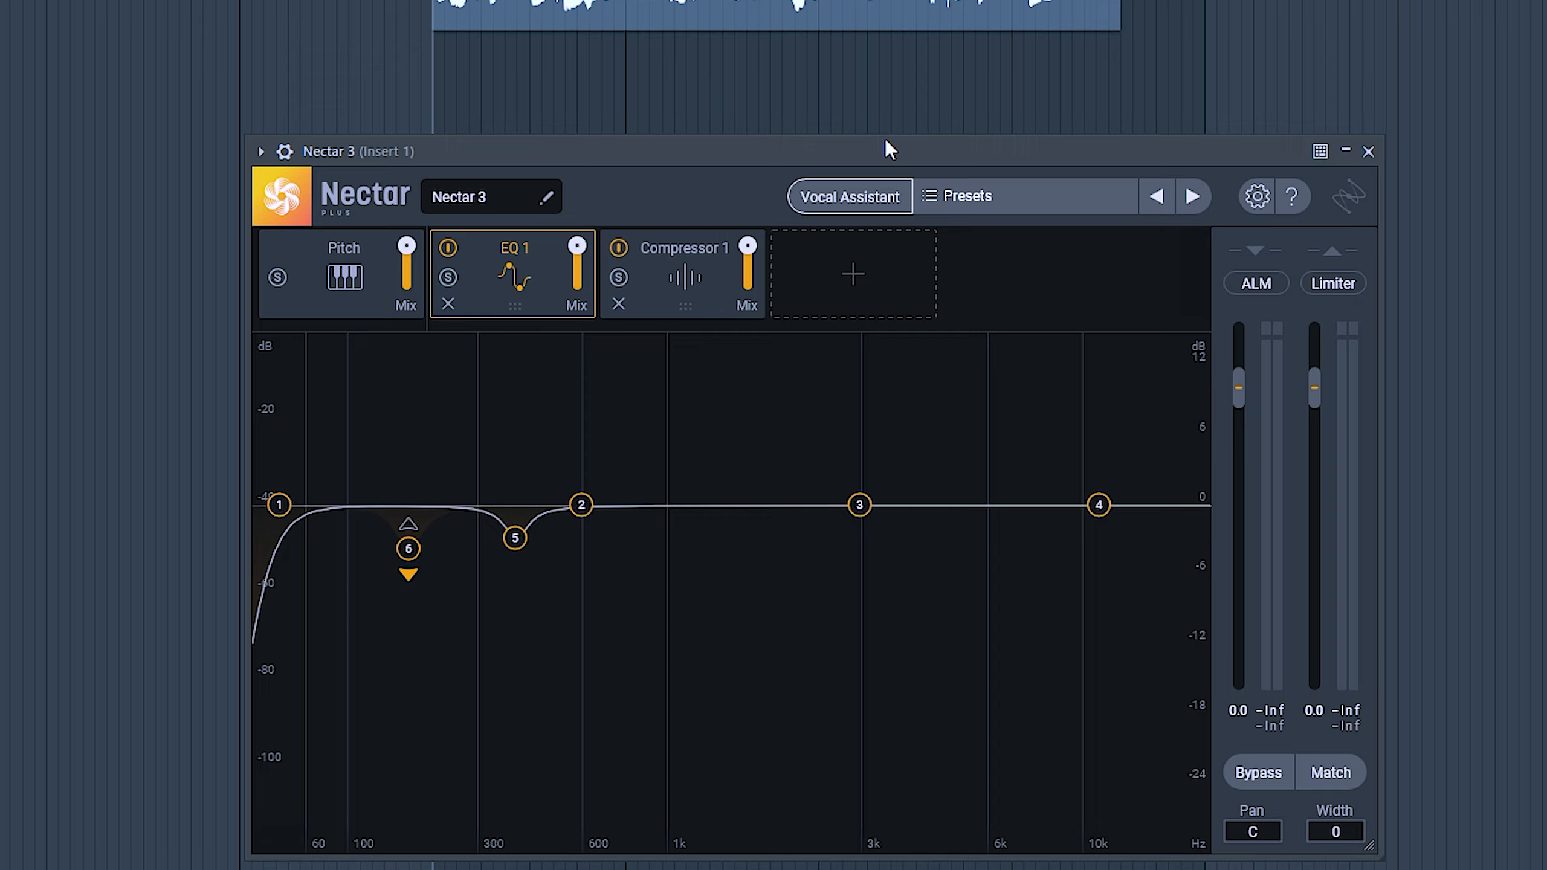
key("space")
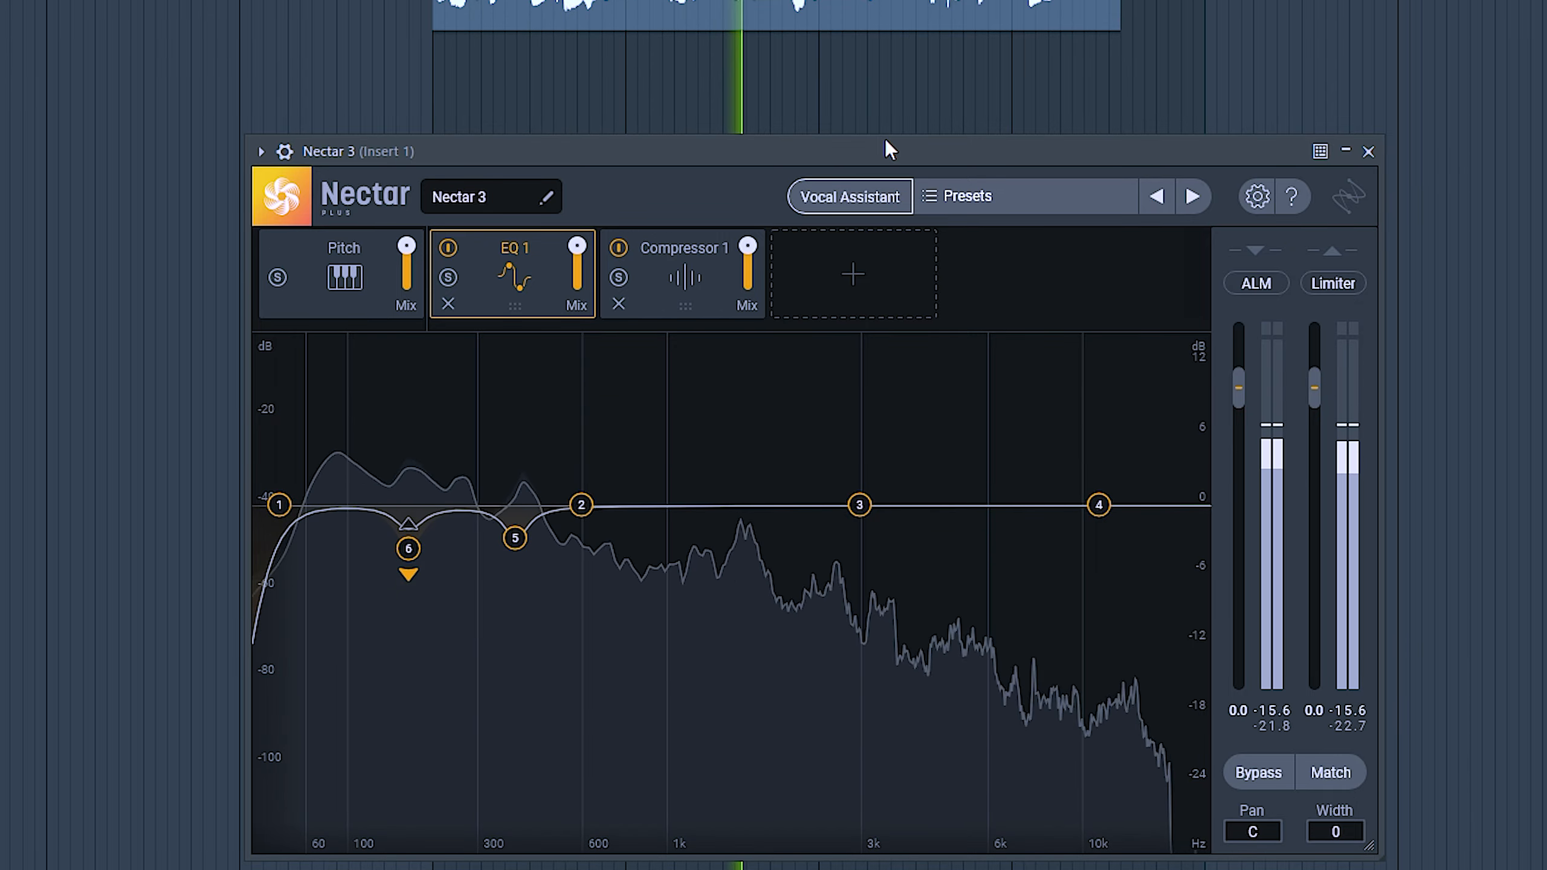
key("space")
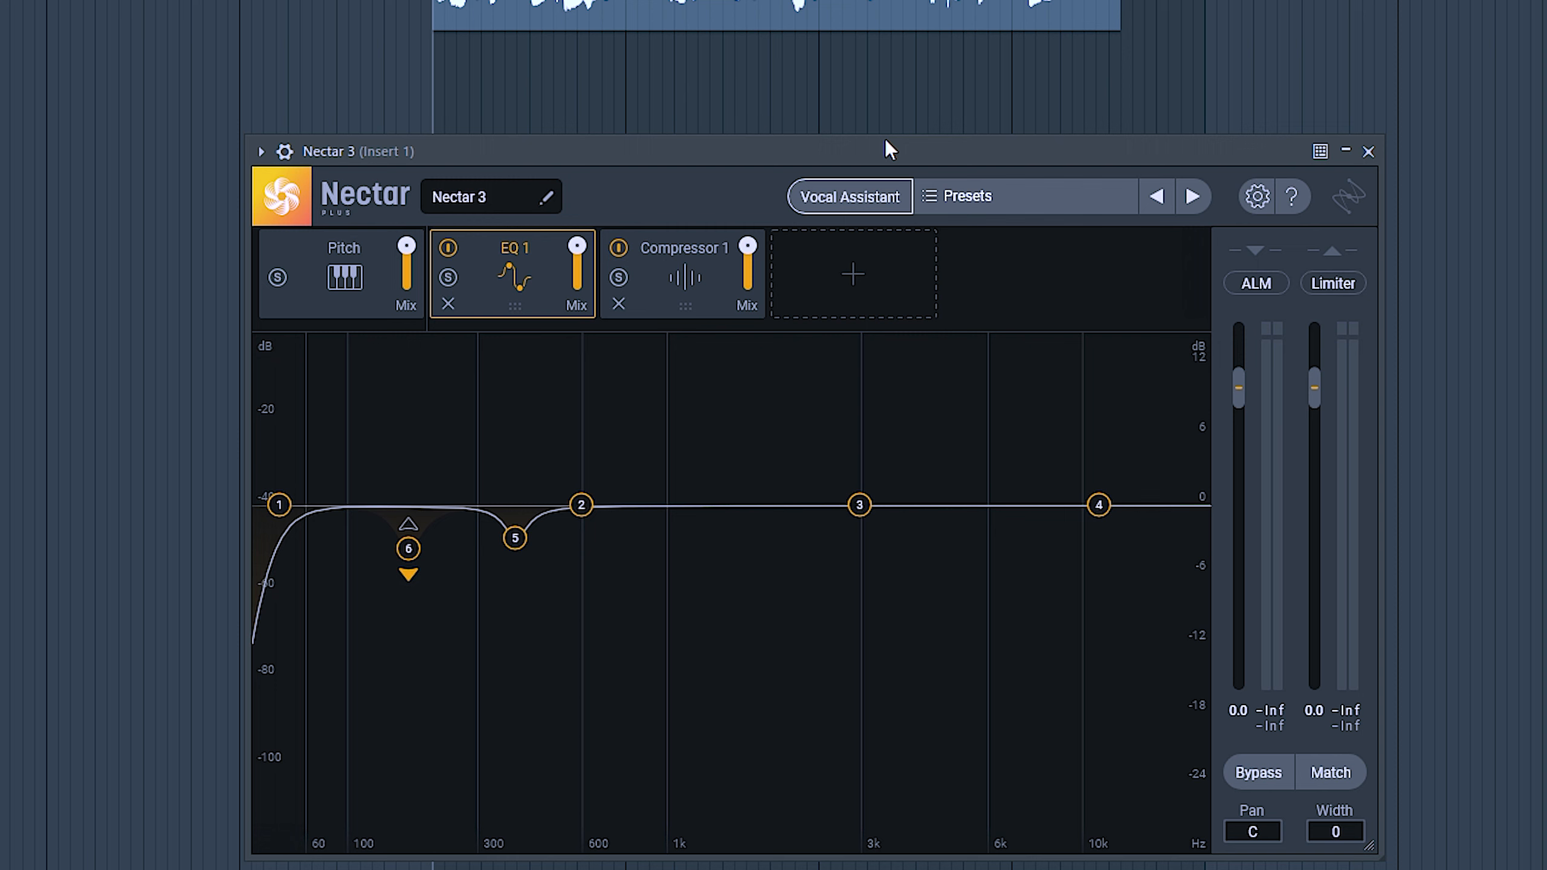
Listen to the dynamic EQ band 6 at 178 Hz and the static band 5 at 393 Hz in solo, one after the other
left_click(413, 553)
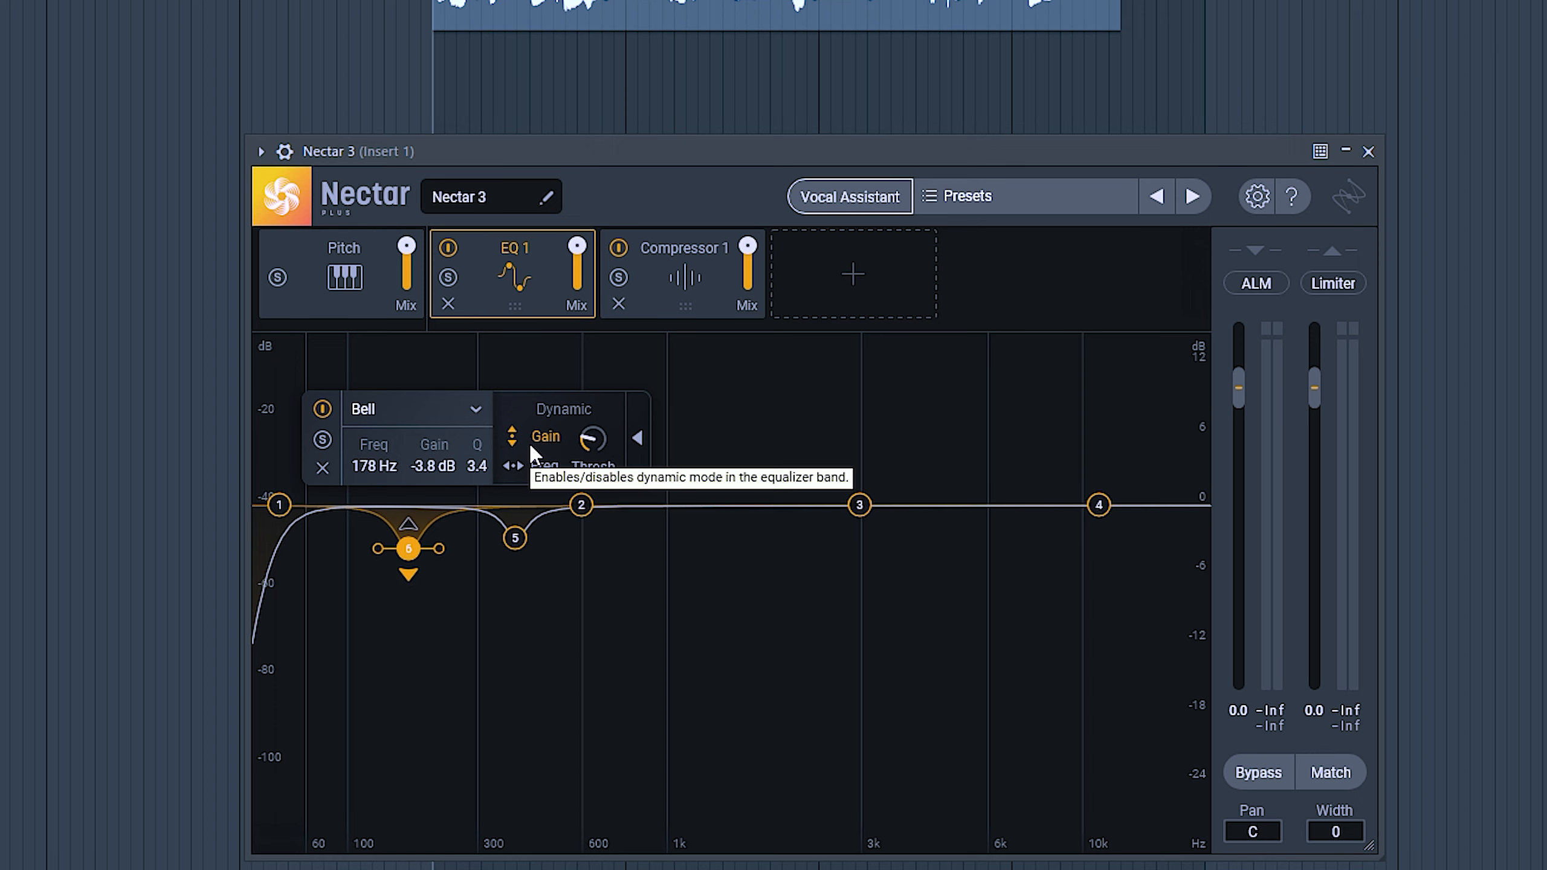
left_click(322, 439)
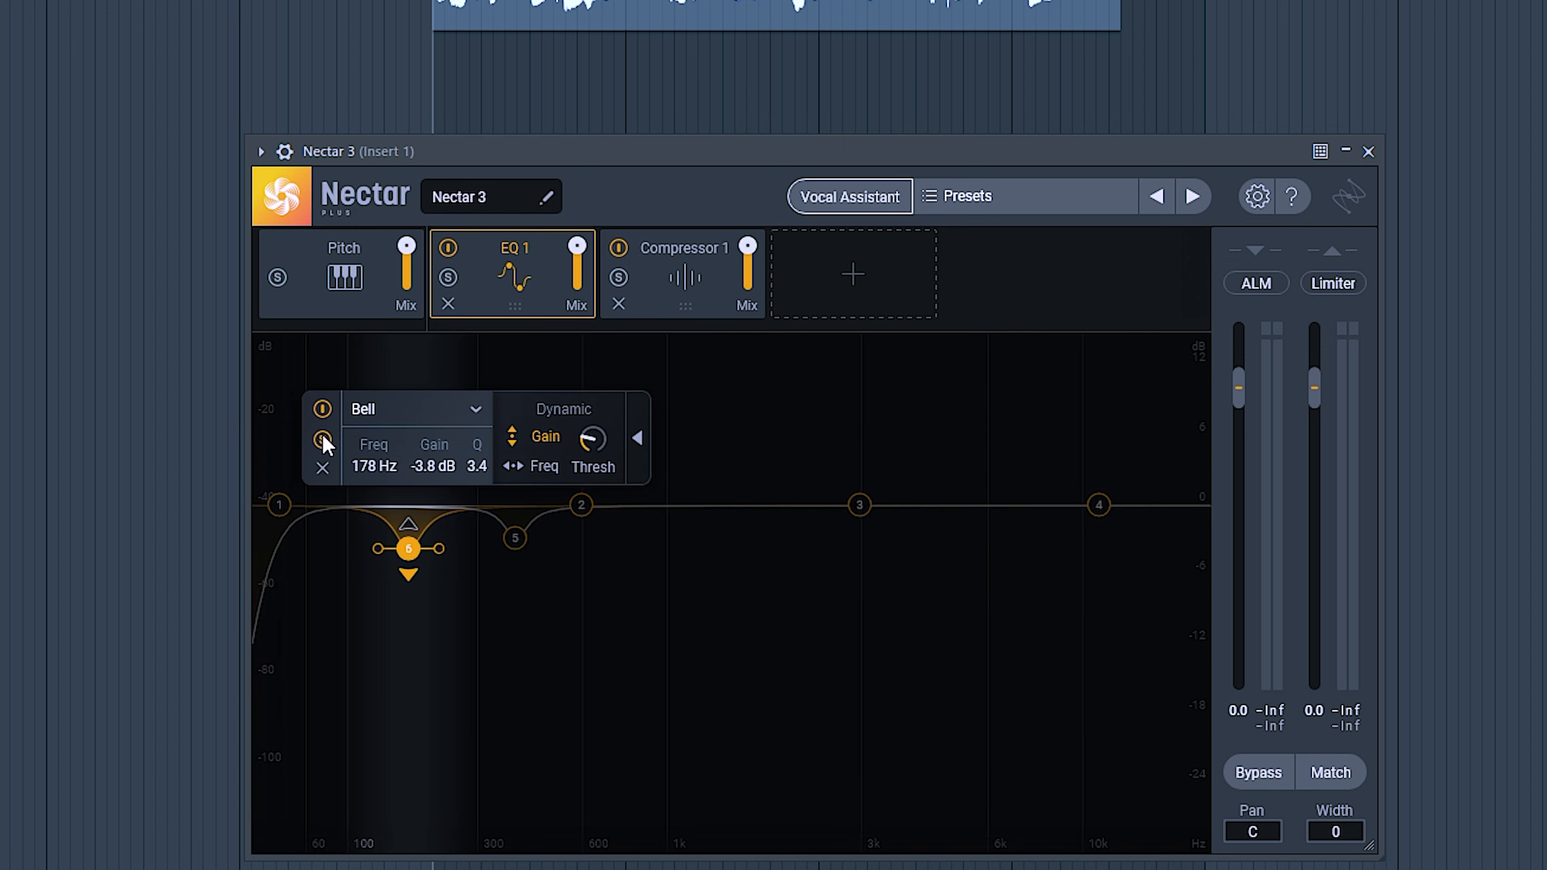
key("space")
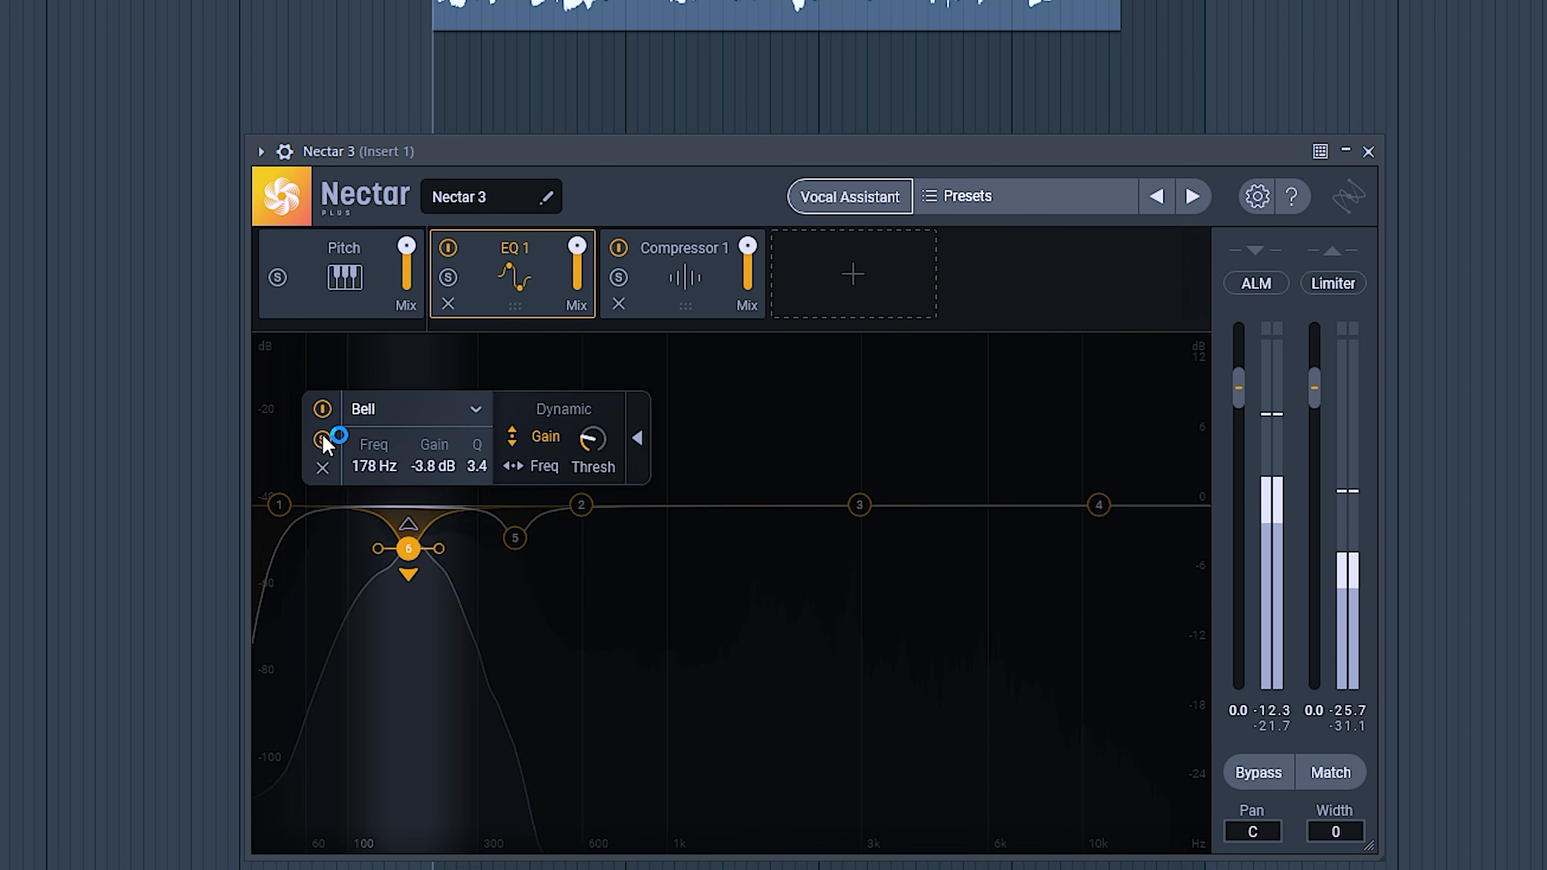
left_click(323, 439)
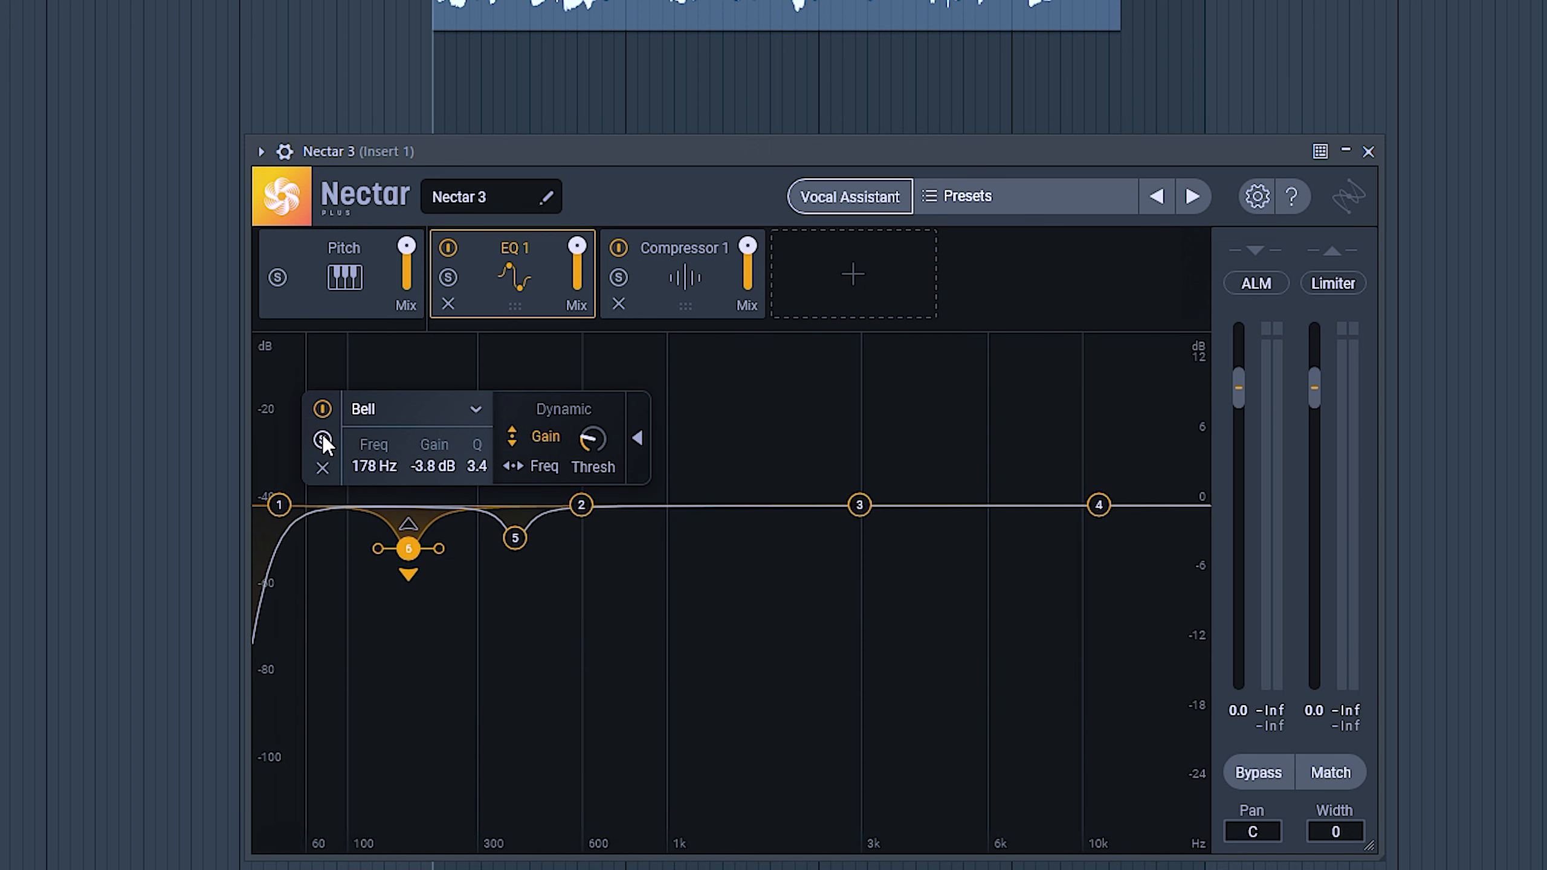
left_click(515, 537)
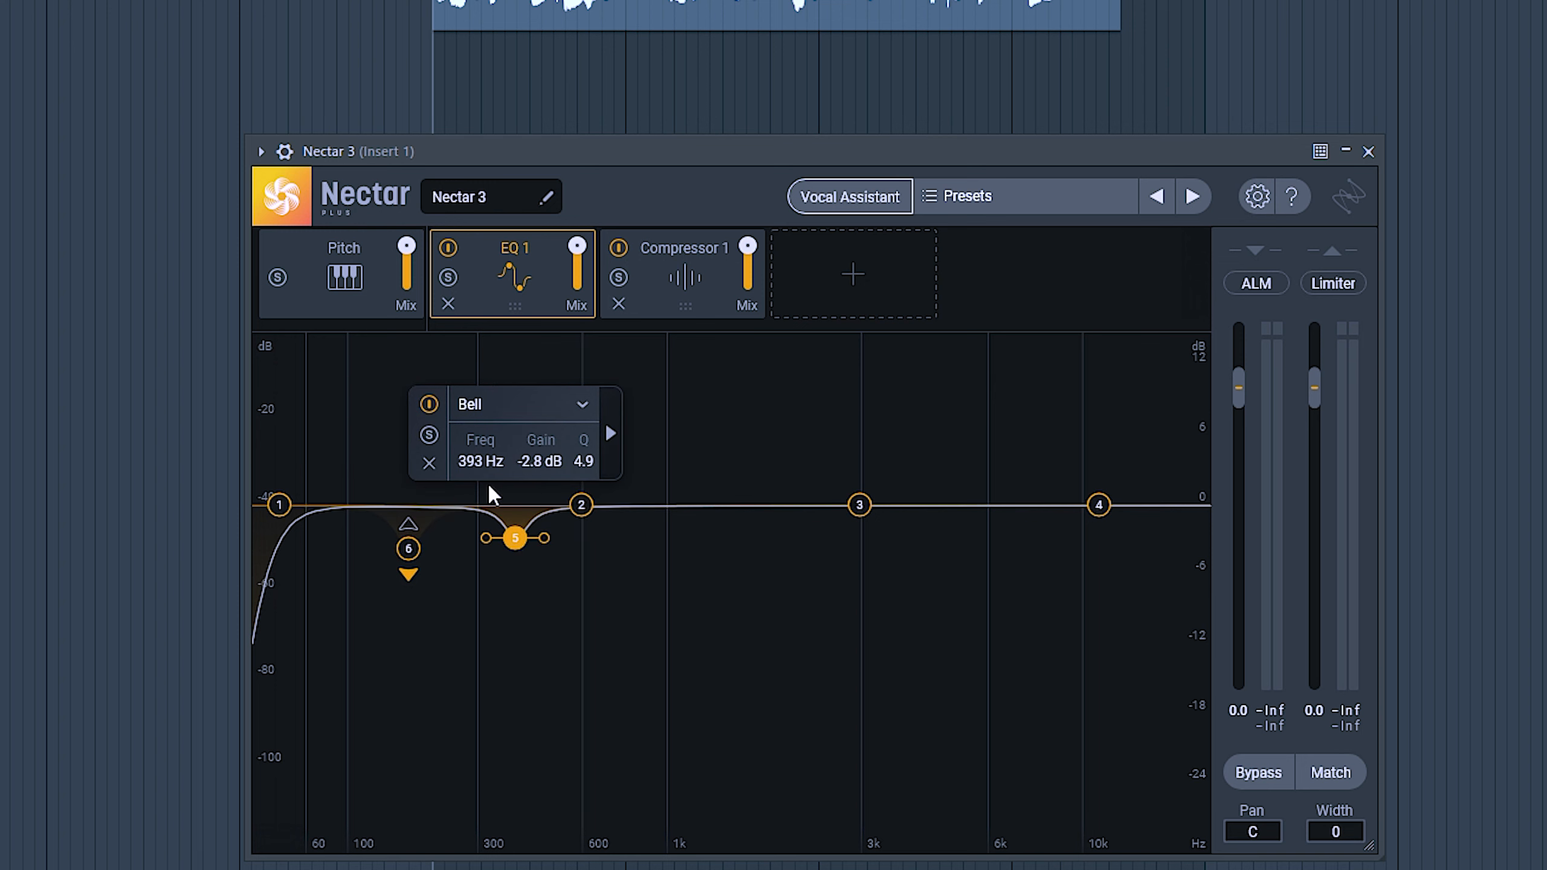
left_click(430, 436)
key("space")
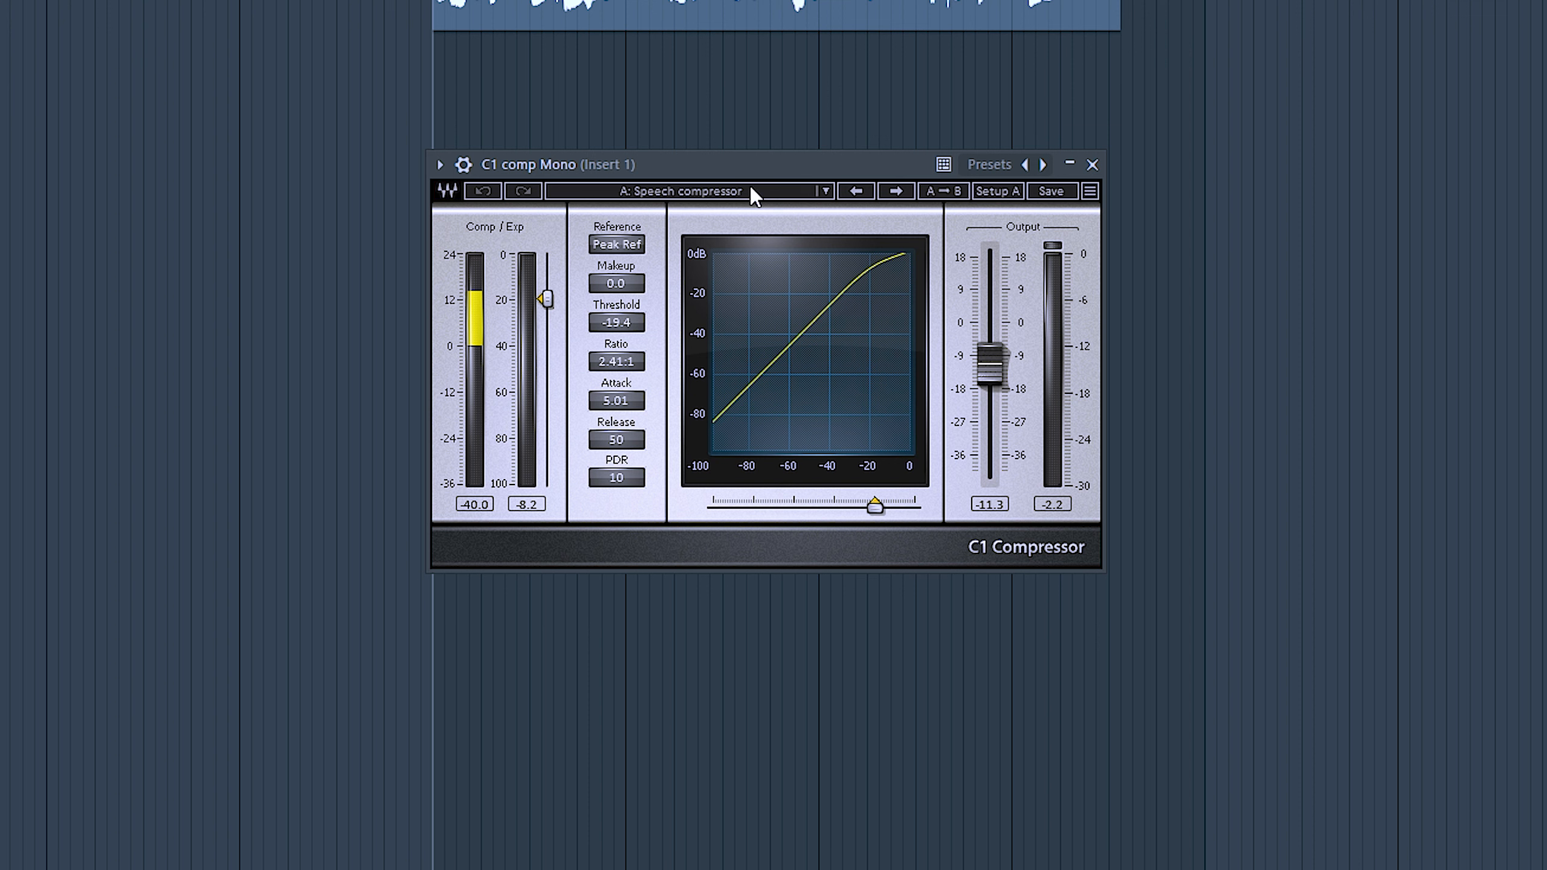
View the C1 compressor's preset list and play the voice with the Speech compressor preset active
left_click(669, 199)
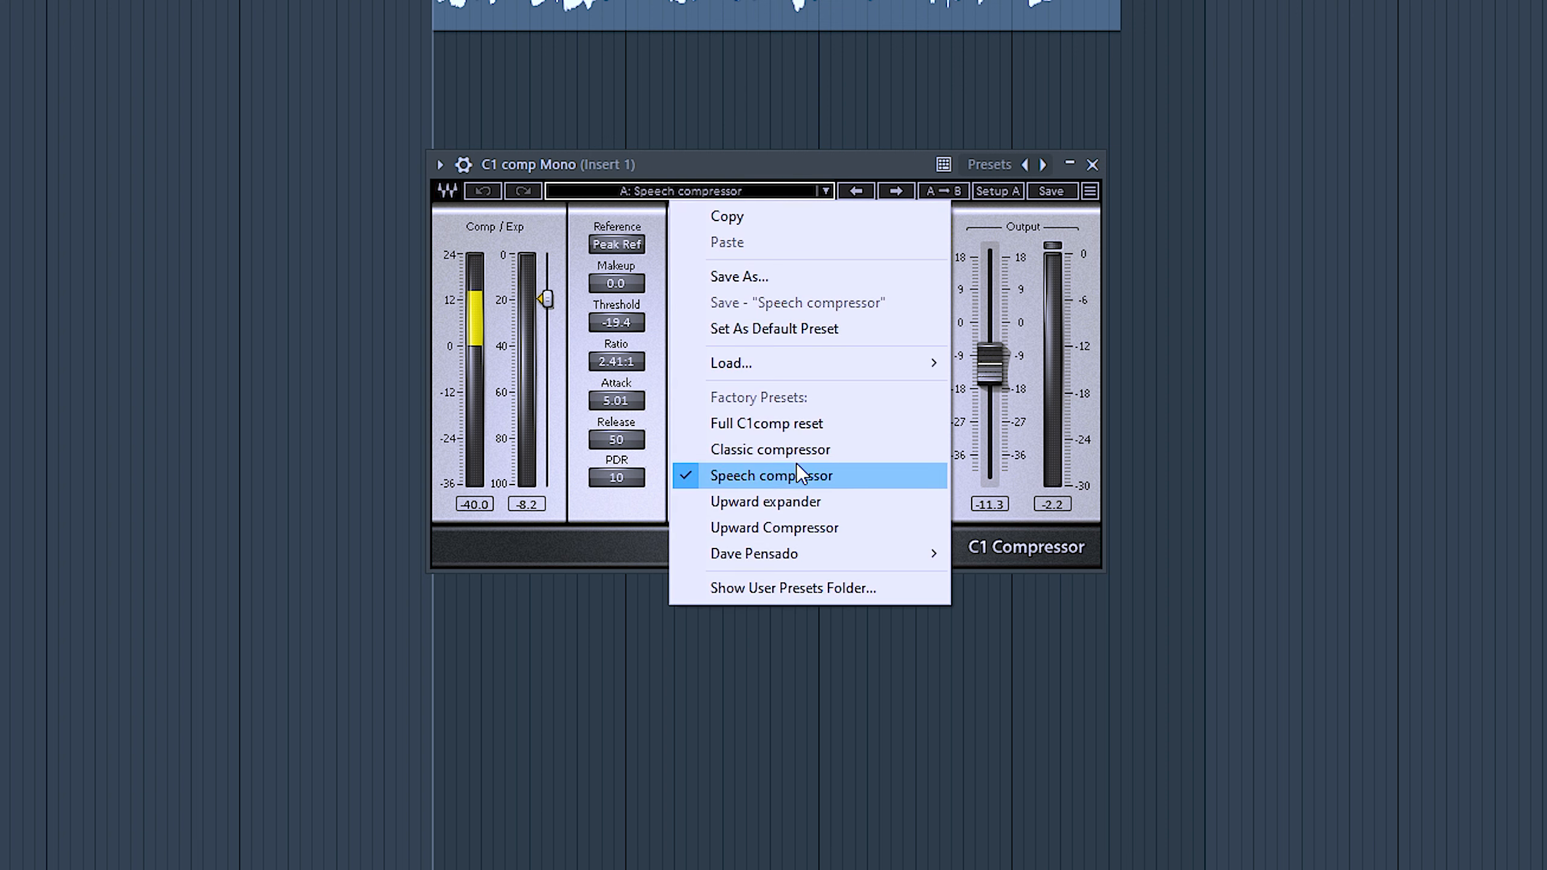
left_click(782, 216)
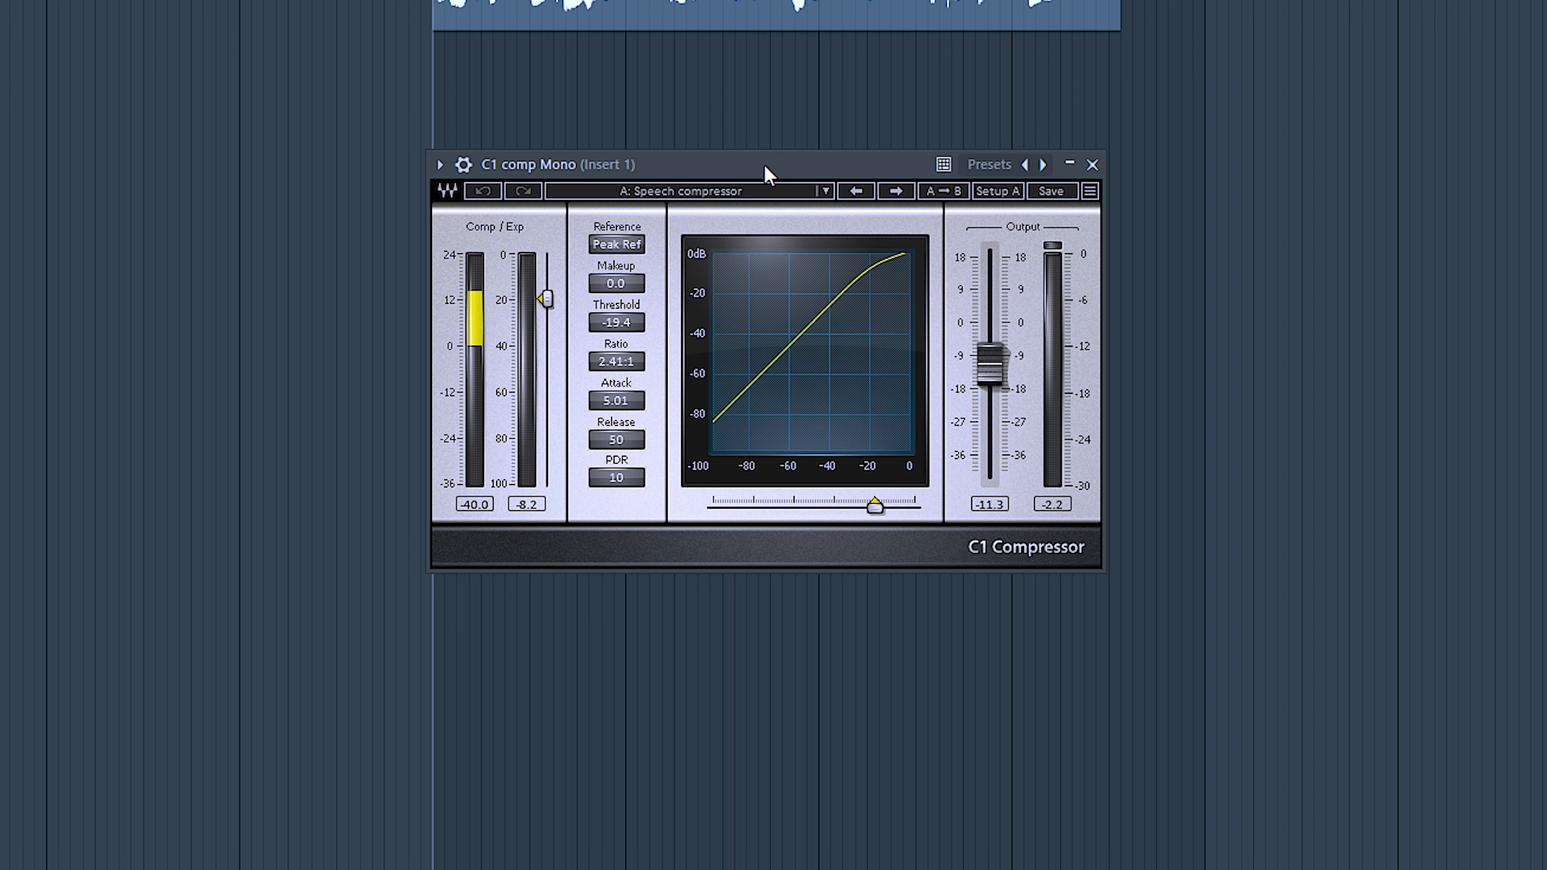
key("space")
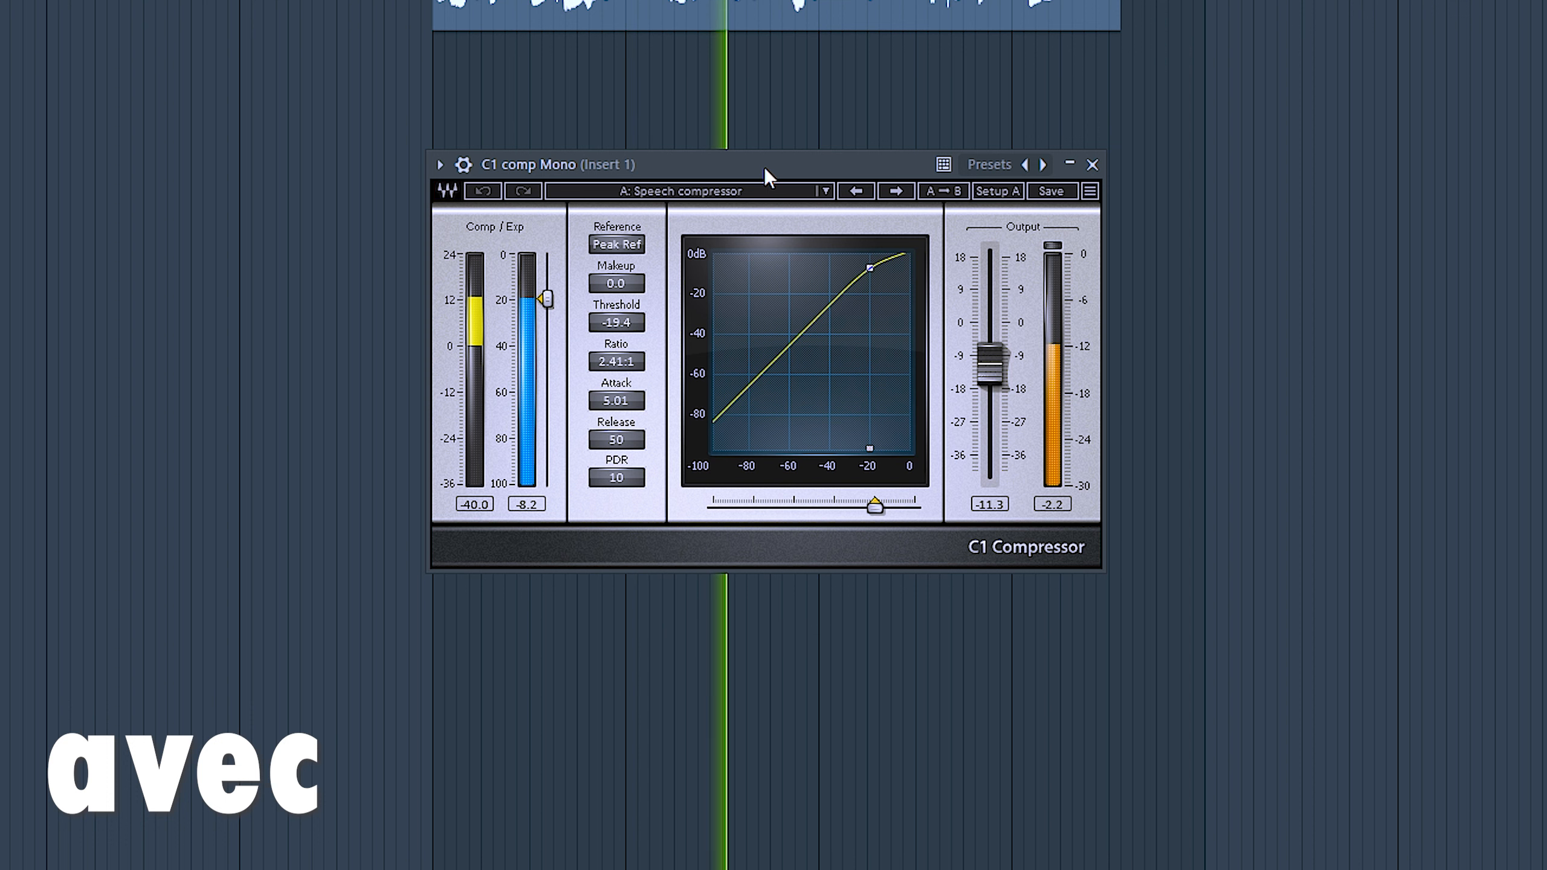
key("space")
Bypass the C1 compressor to play the voice without it, re-enable it, and close its window
left_click(464, 164)
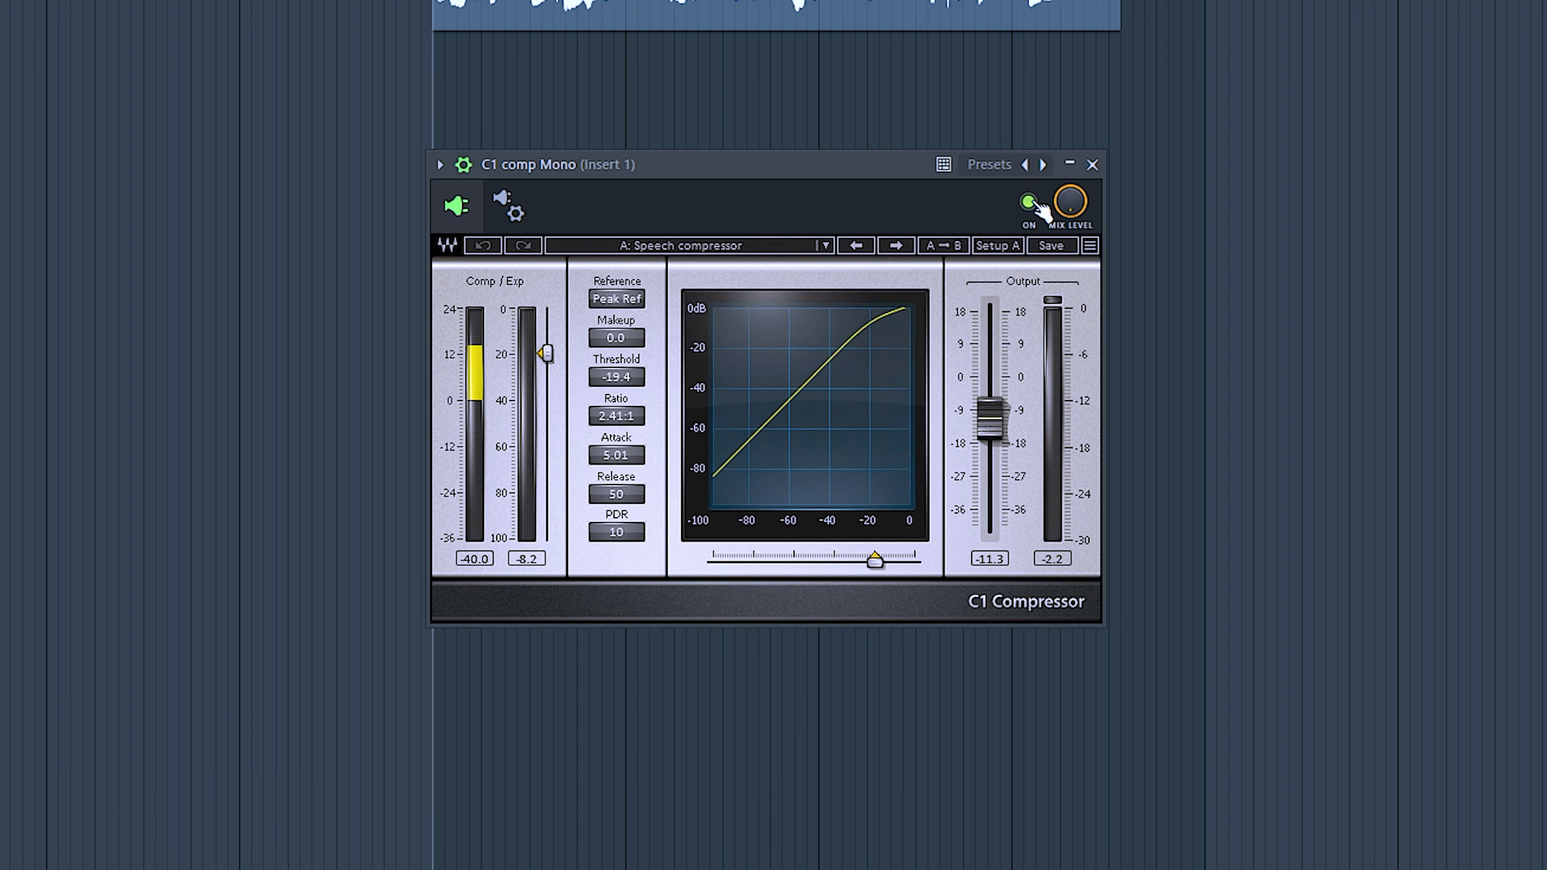
left_click(1030, 203)
key("space")
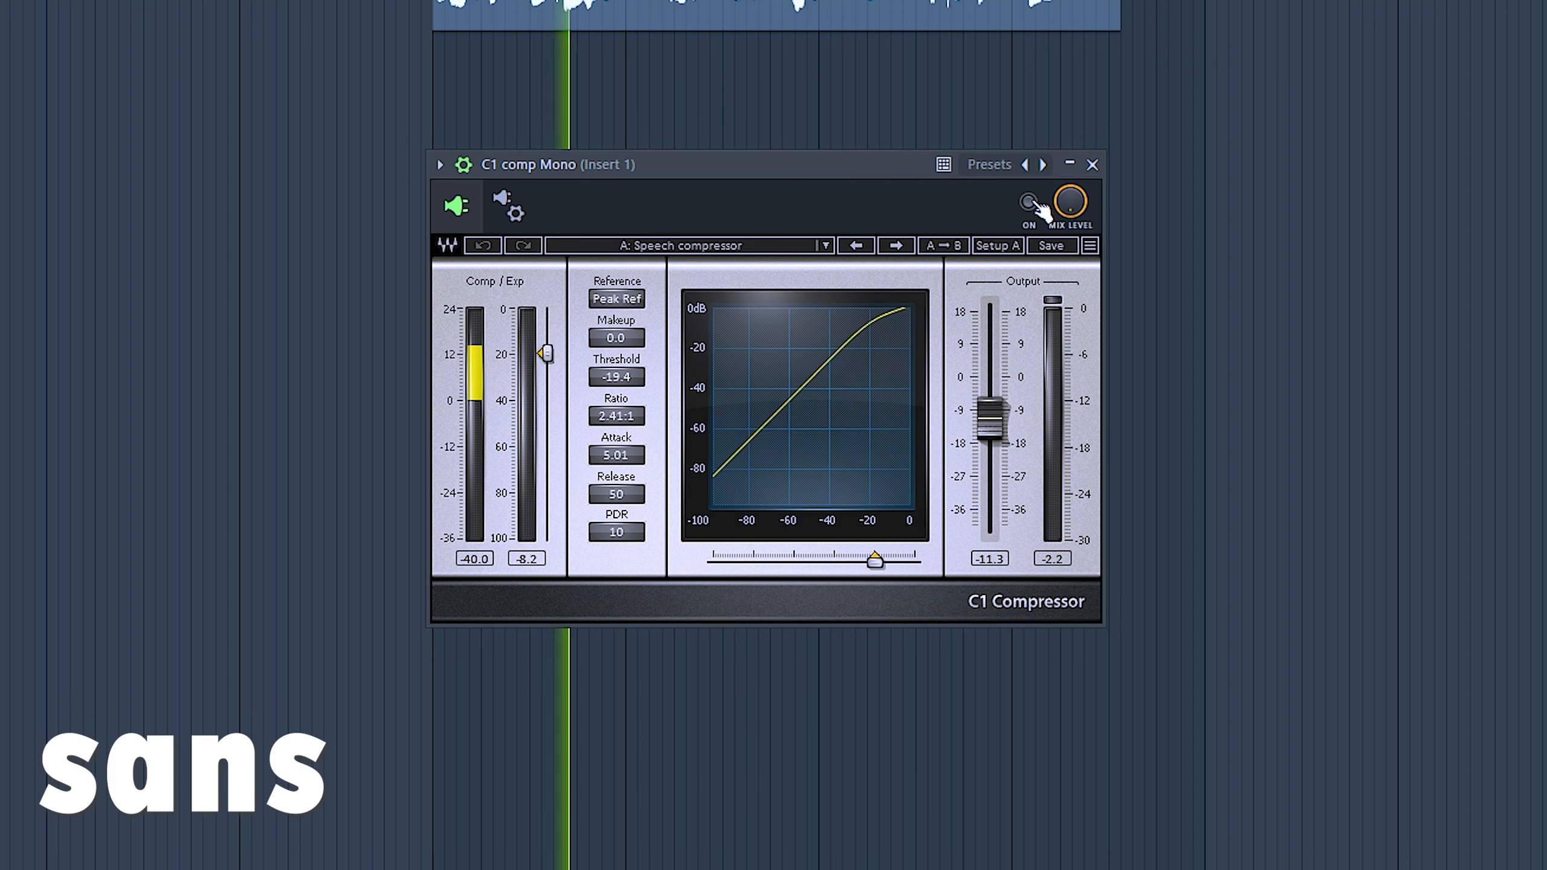
left_click(1030, 203)
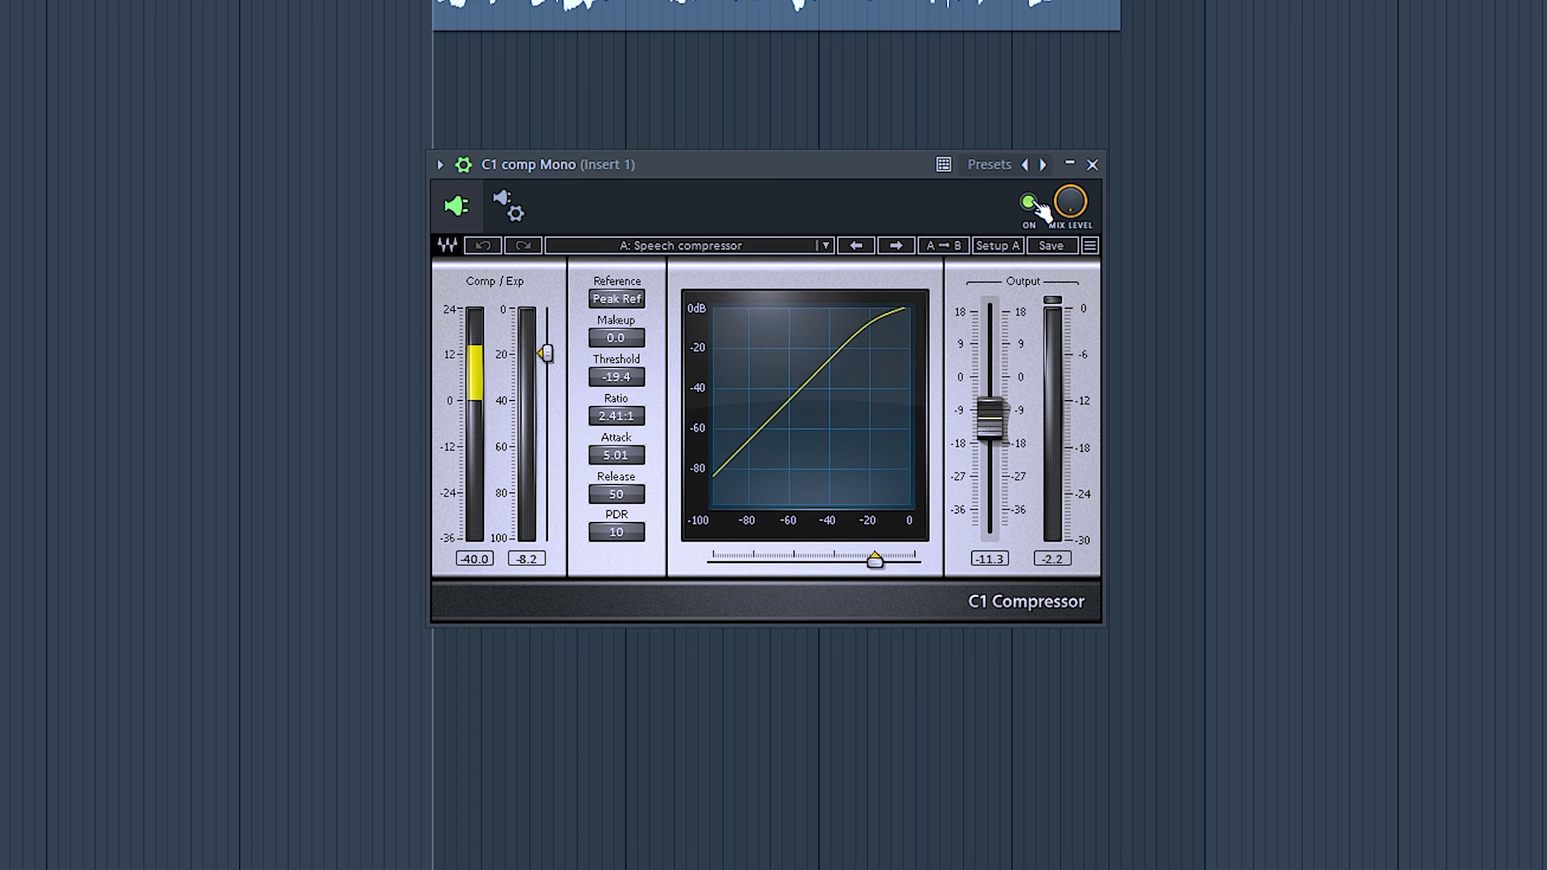
left_click(1091, 163)
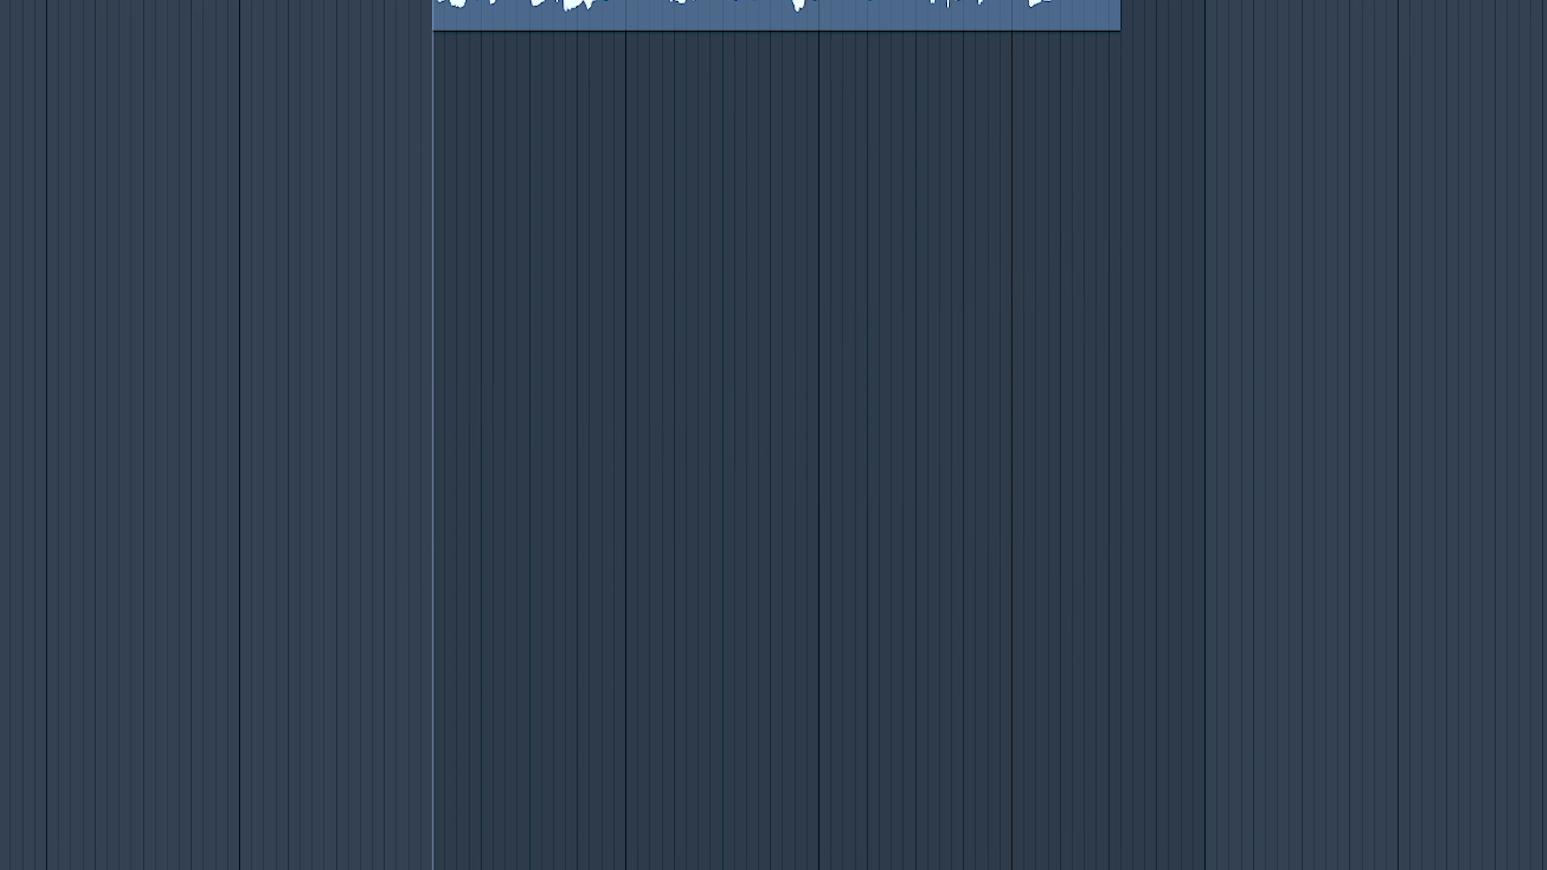
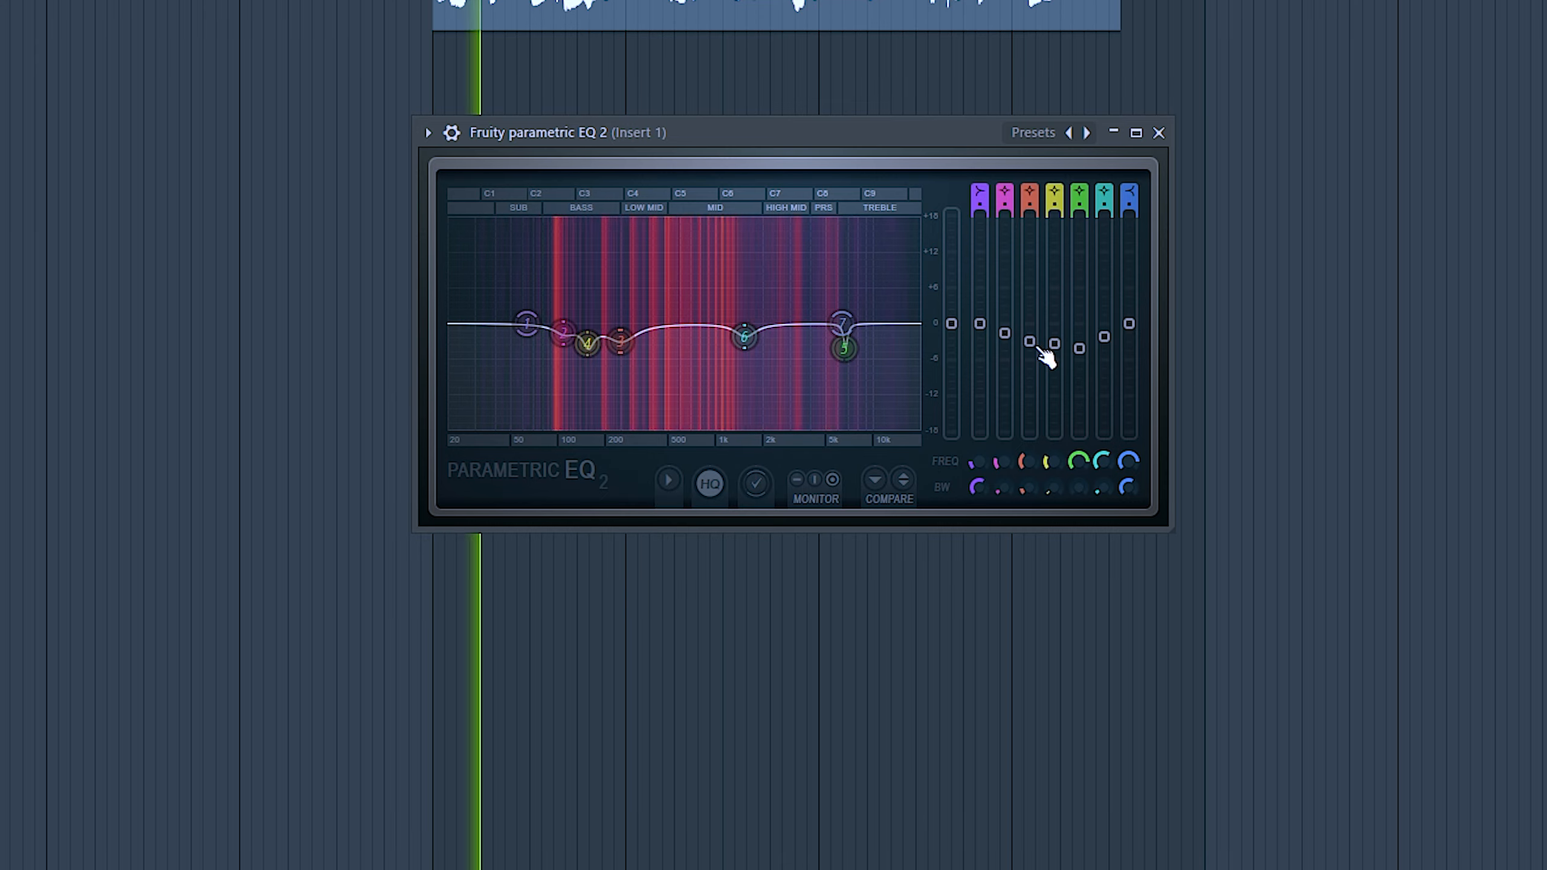
Try boosting bands 2 and 3 of Parametric EQ 2 above 0 dB during playback, and undo both boosts
scroll(1029, 356, "up", 5)
scroll(1007, 330, "up", 5)
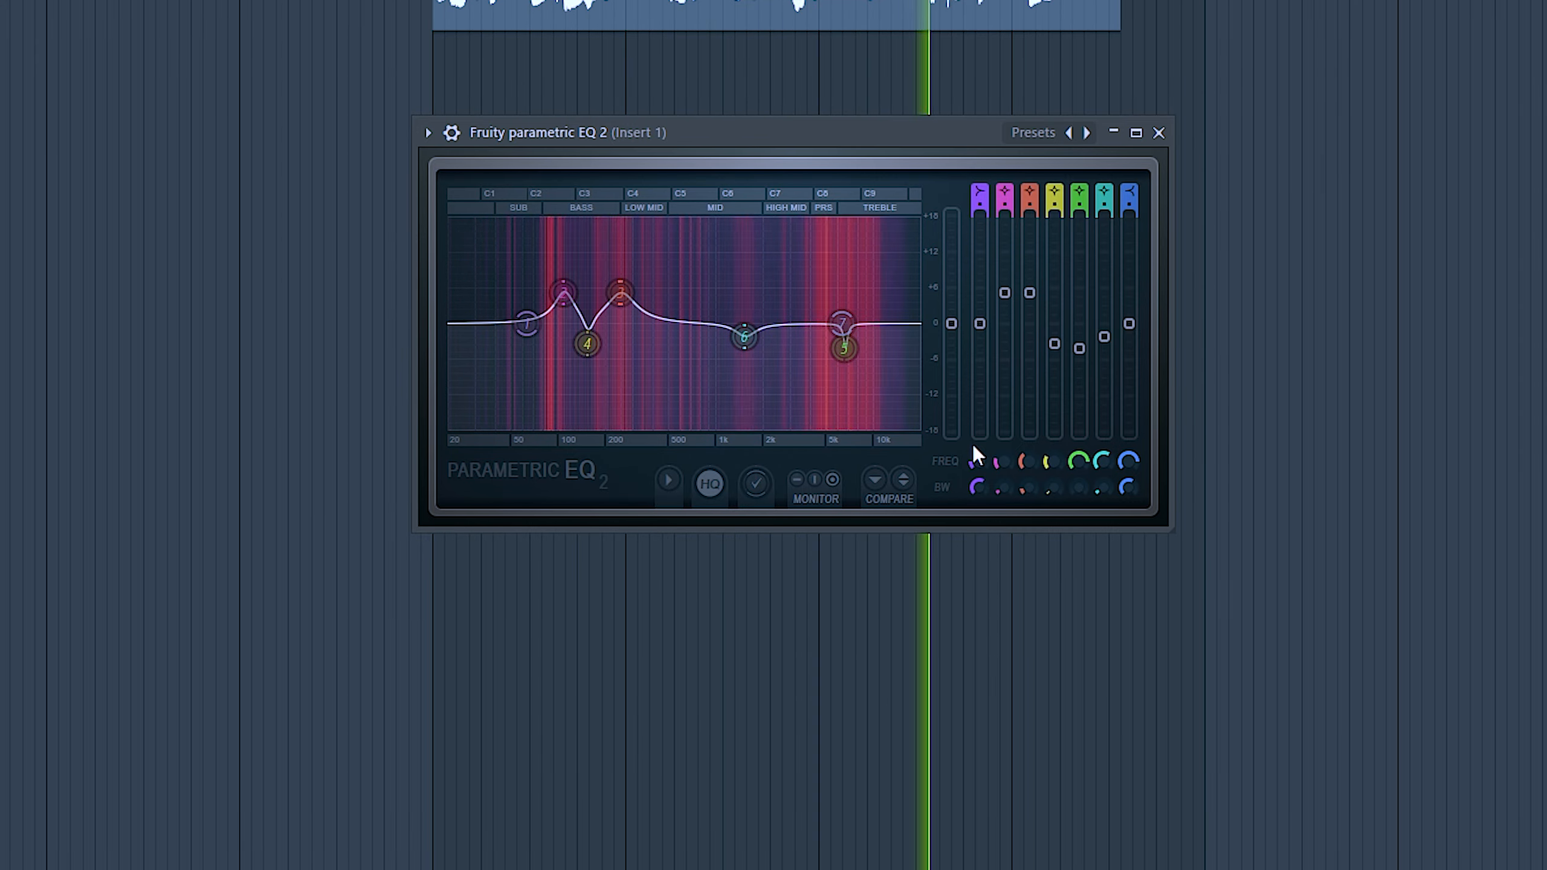
key("space")
key("ctrl+alt+z")
key("ctrl+alt+z")
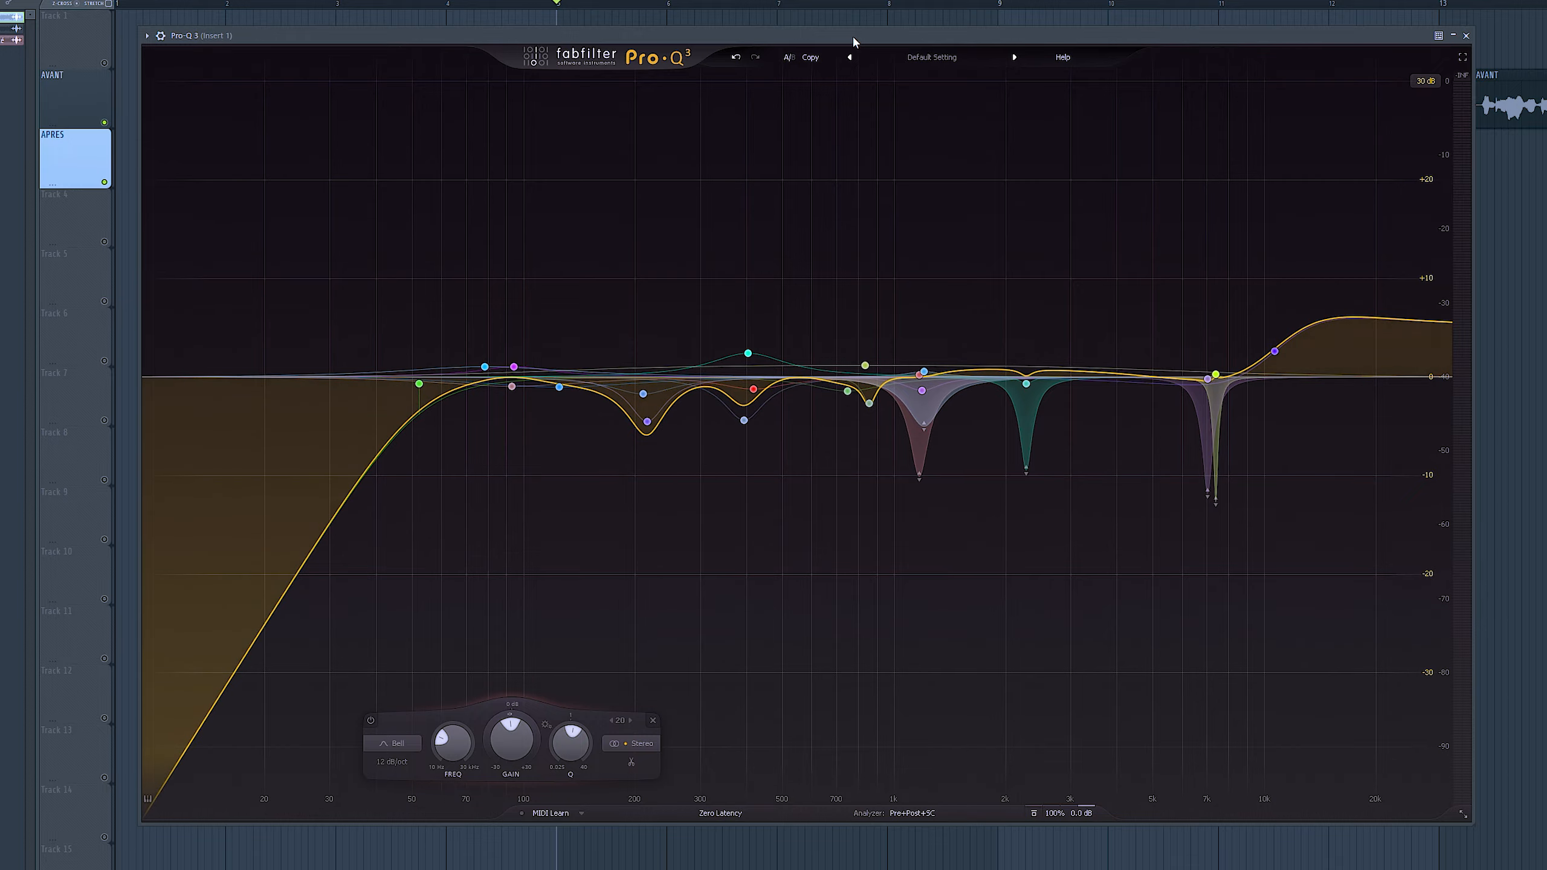
Play the voice through Pro-Q 3 and select all its EQ bands to examine their curves, clearing the selection again
key("space")
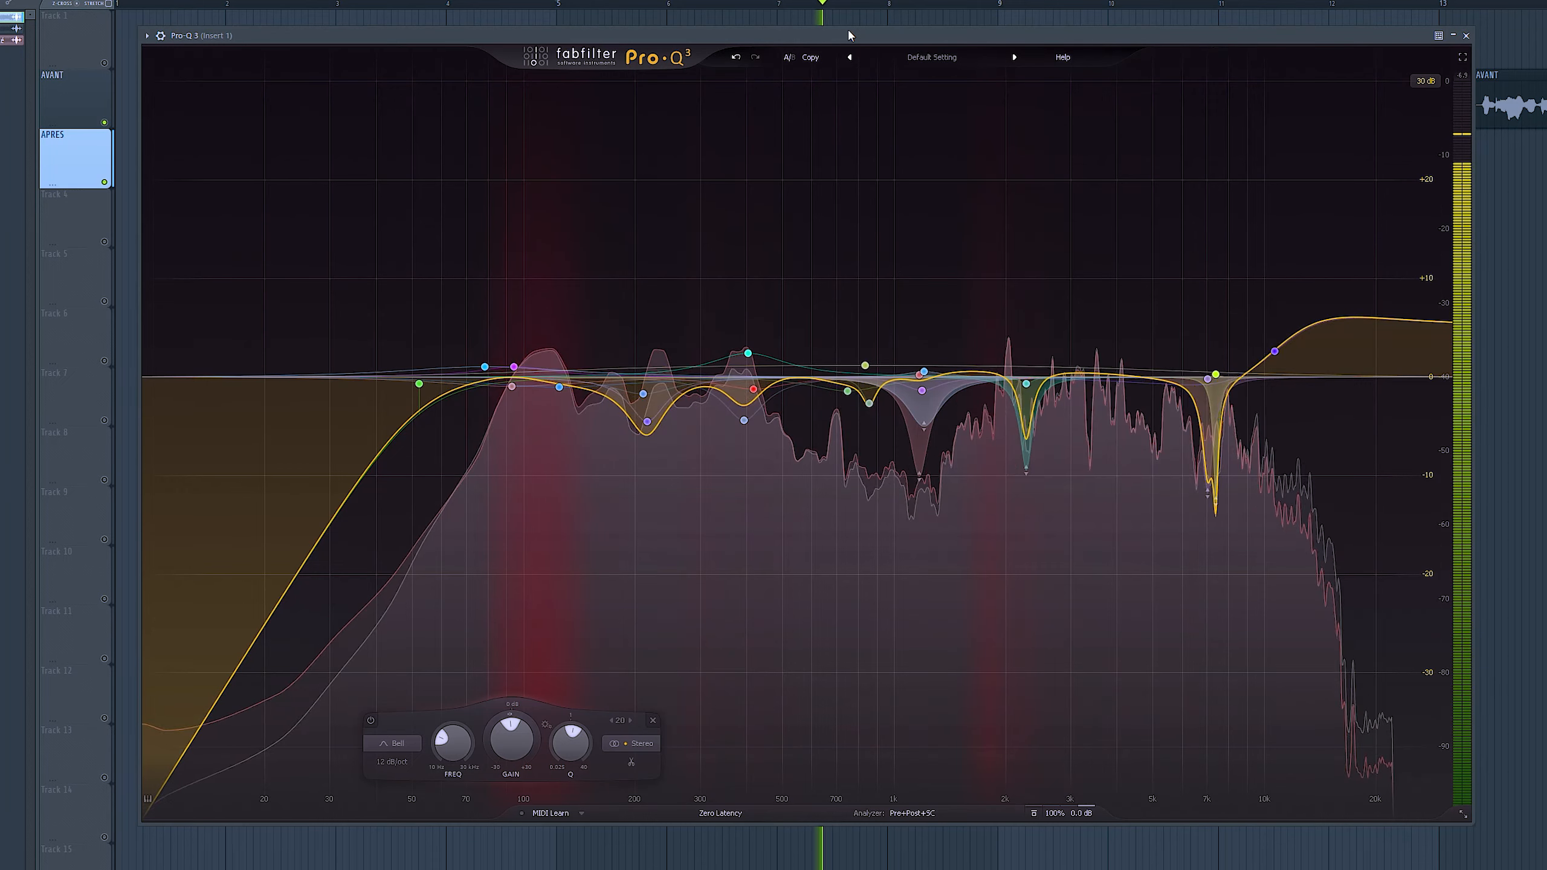
key("space")
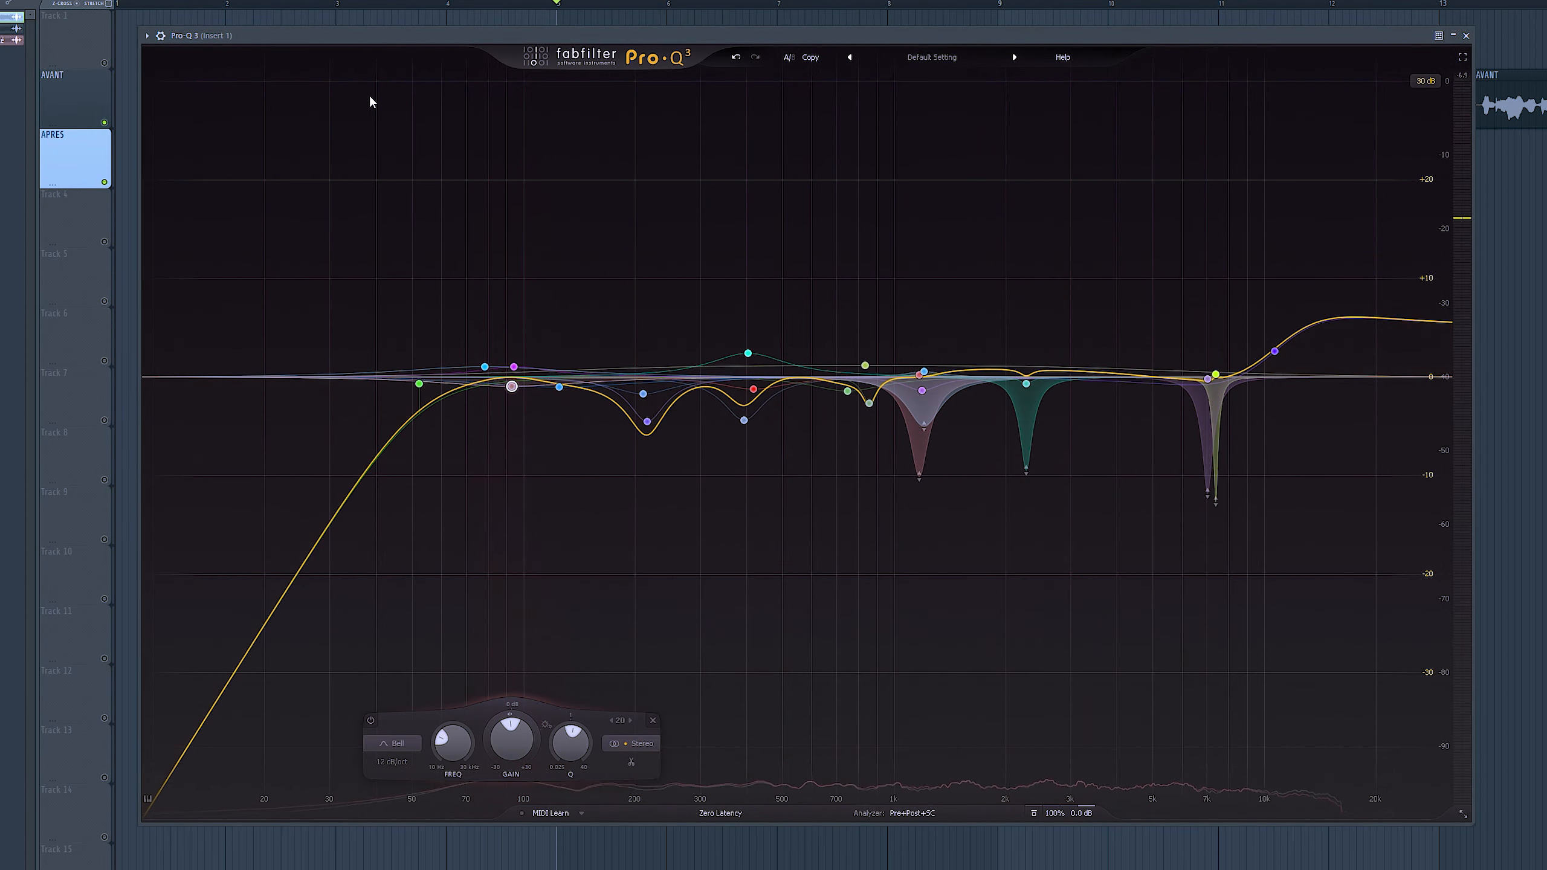
left_click_drag(369, 96, 1420, 663)
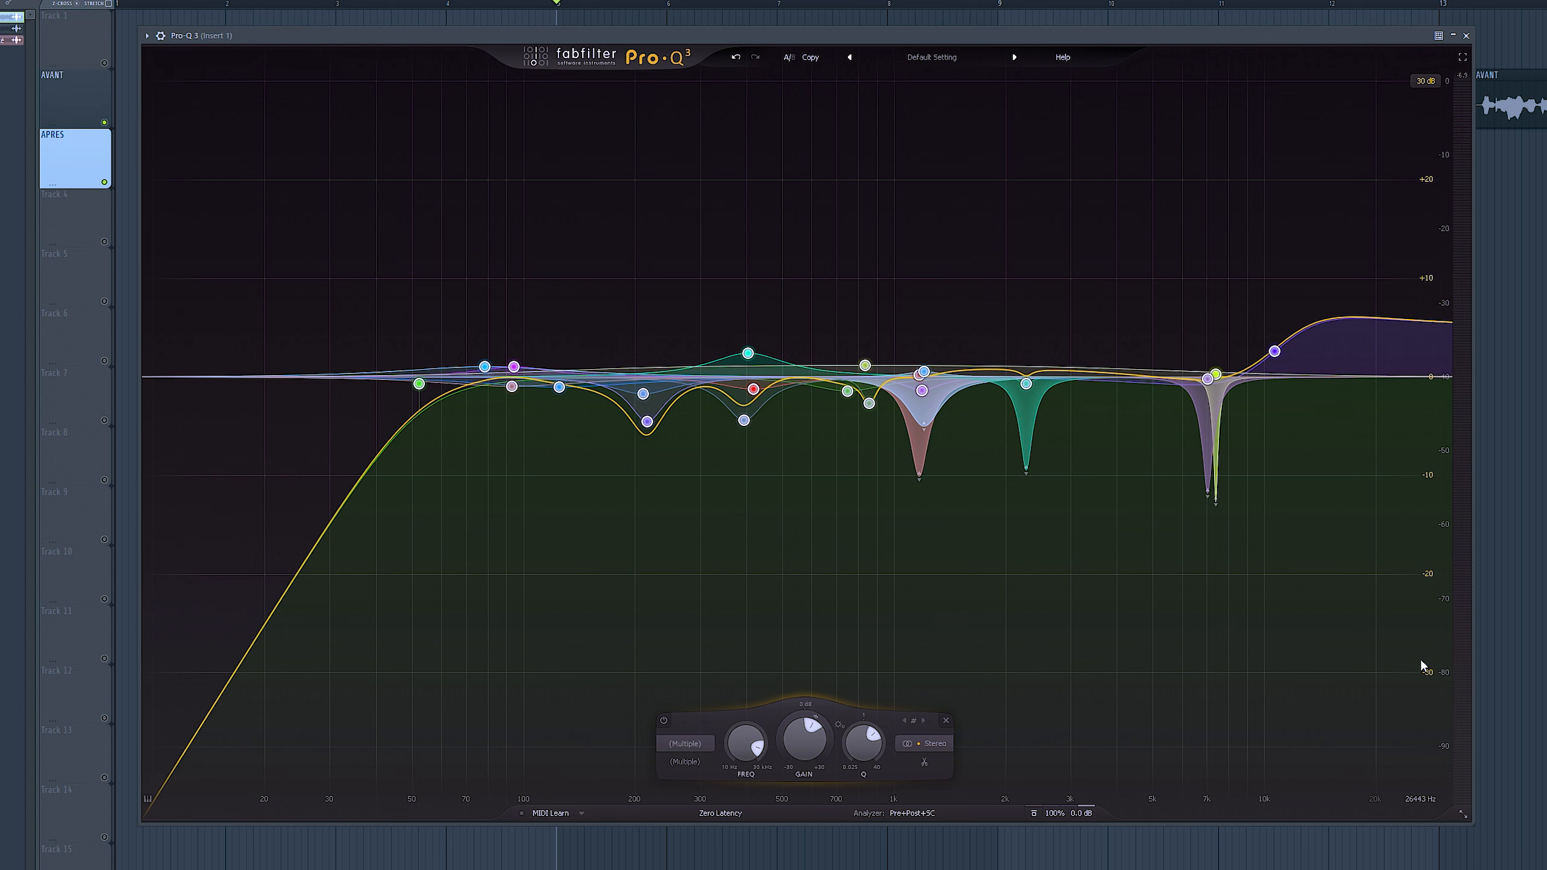
left_click(1420, 659)
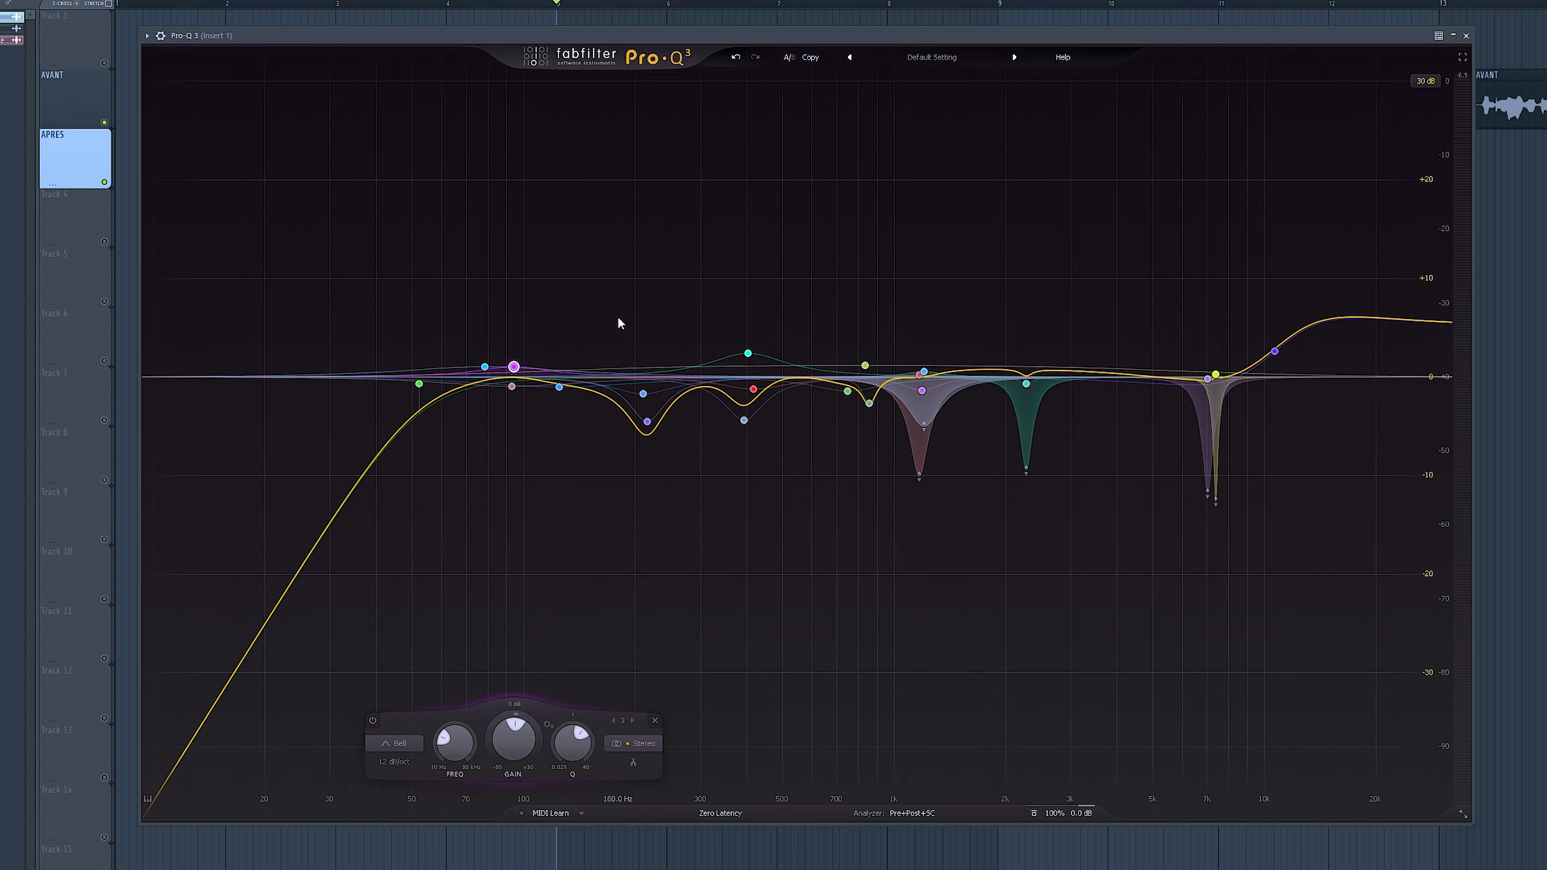
mouse_move(643, 393)
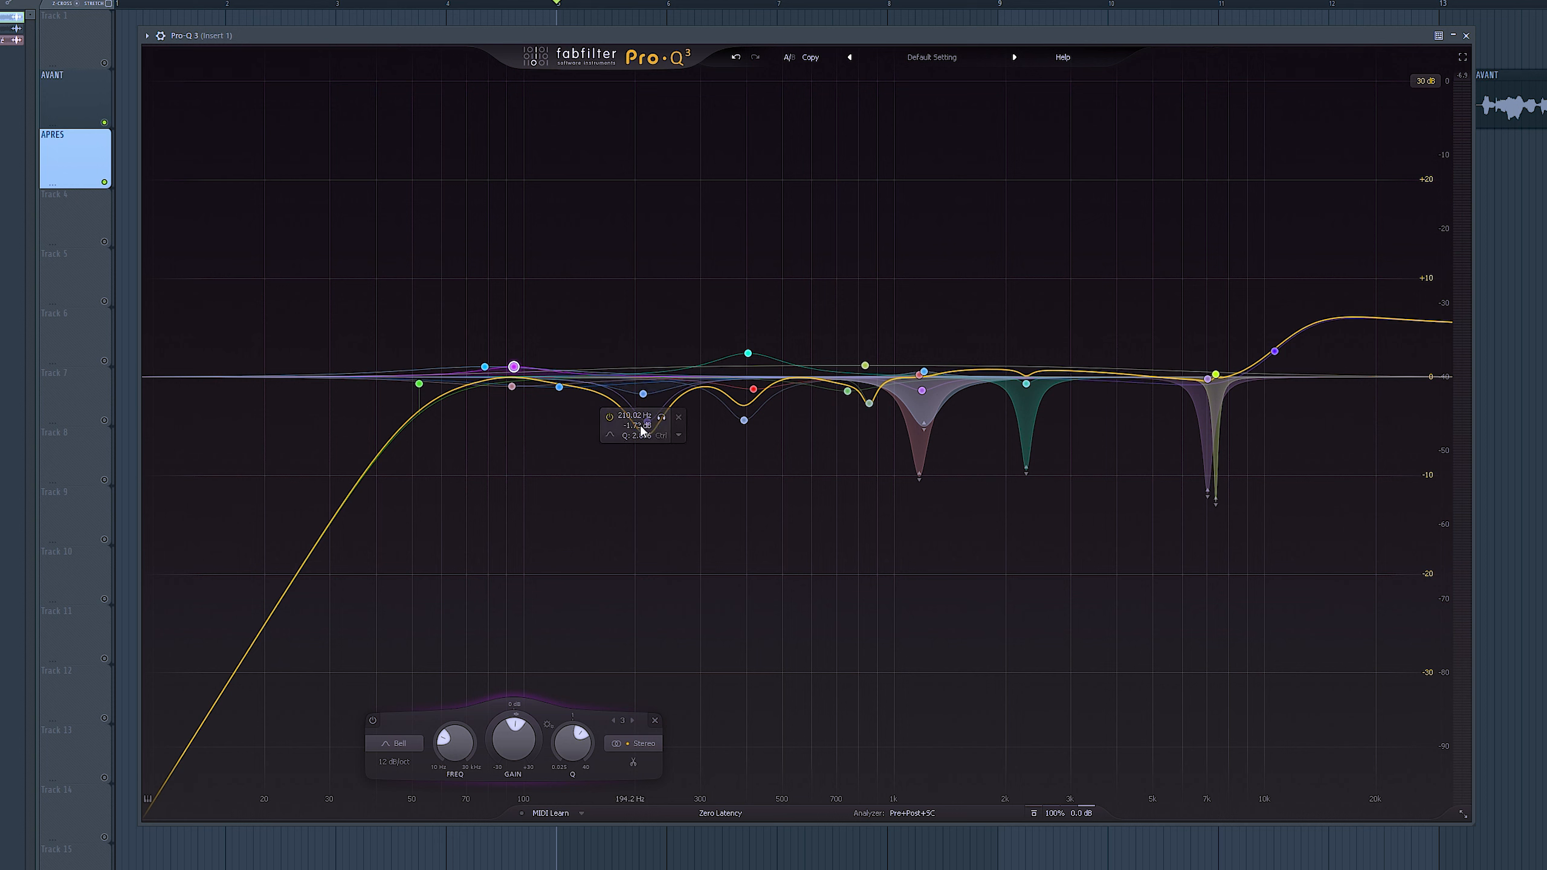
Solo the 215.7 Hz cut band in Pro-Q 3 and play the voice to hear only that range
left_click(662, 419)
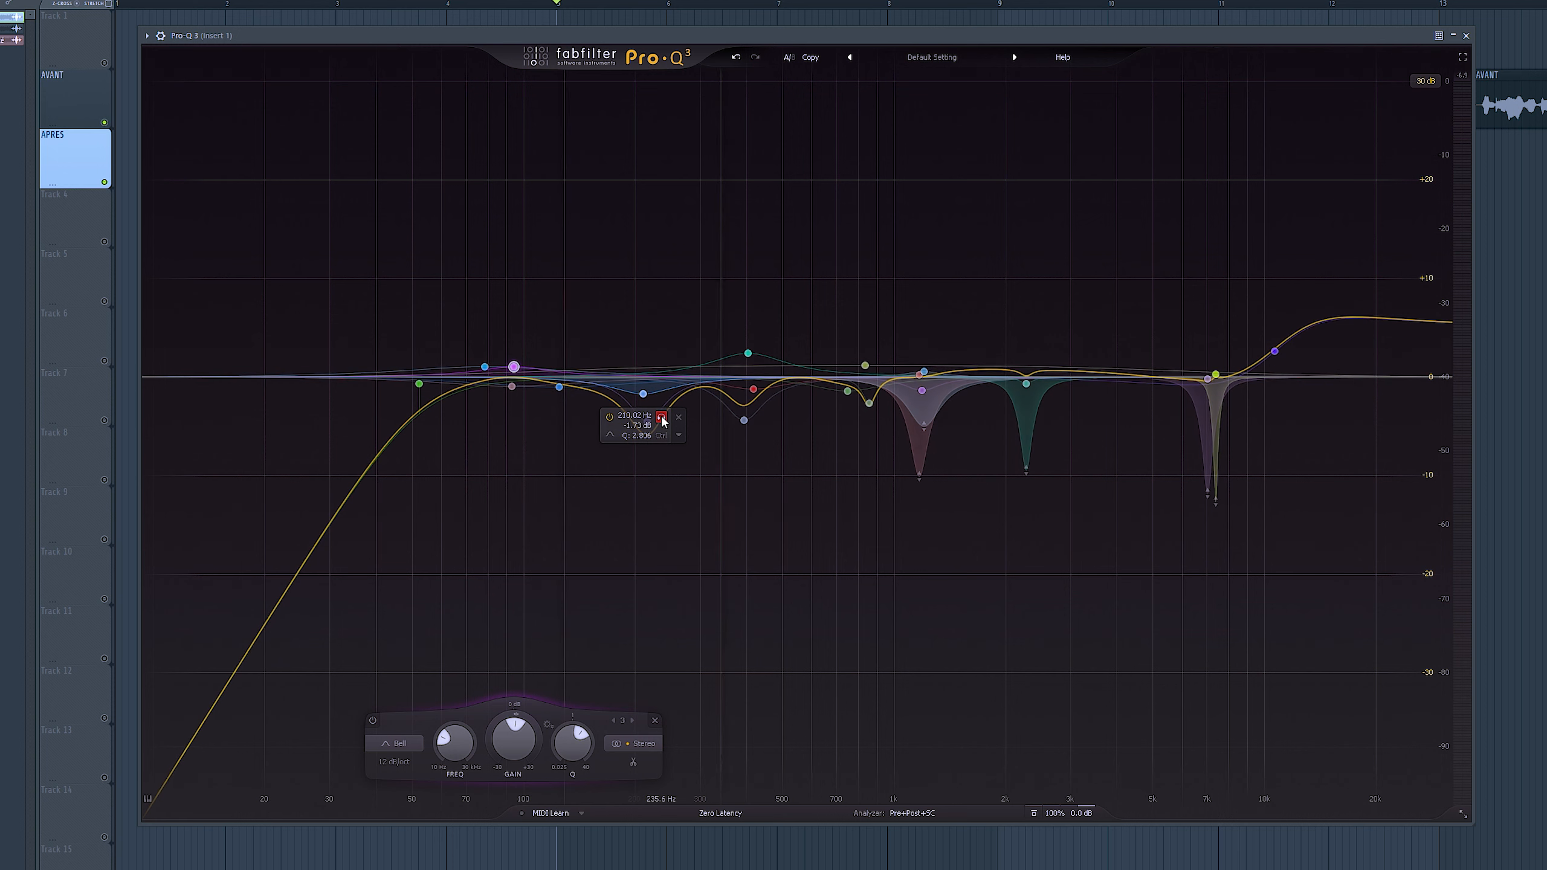
double_click(647, 421)
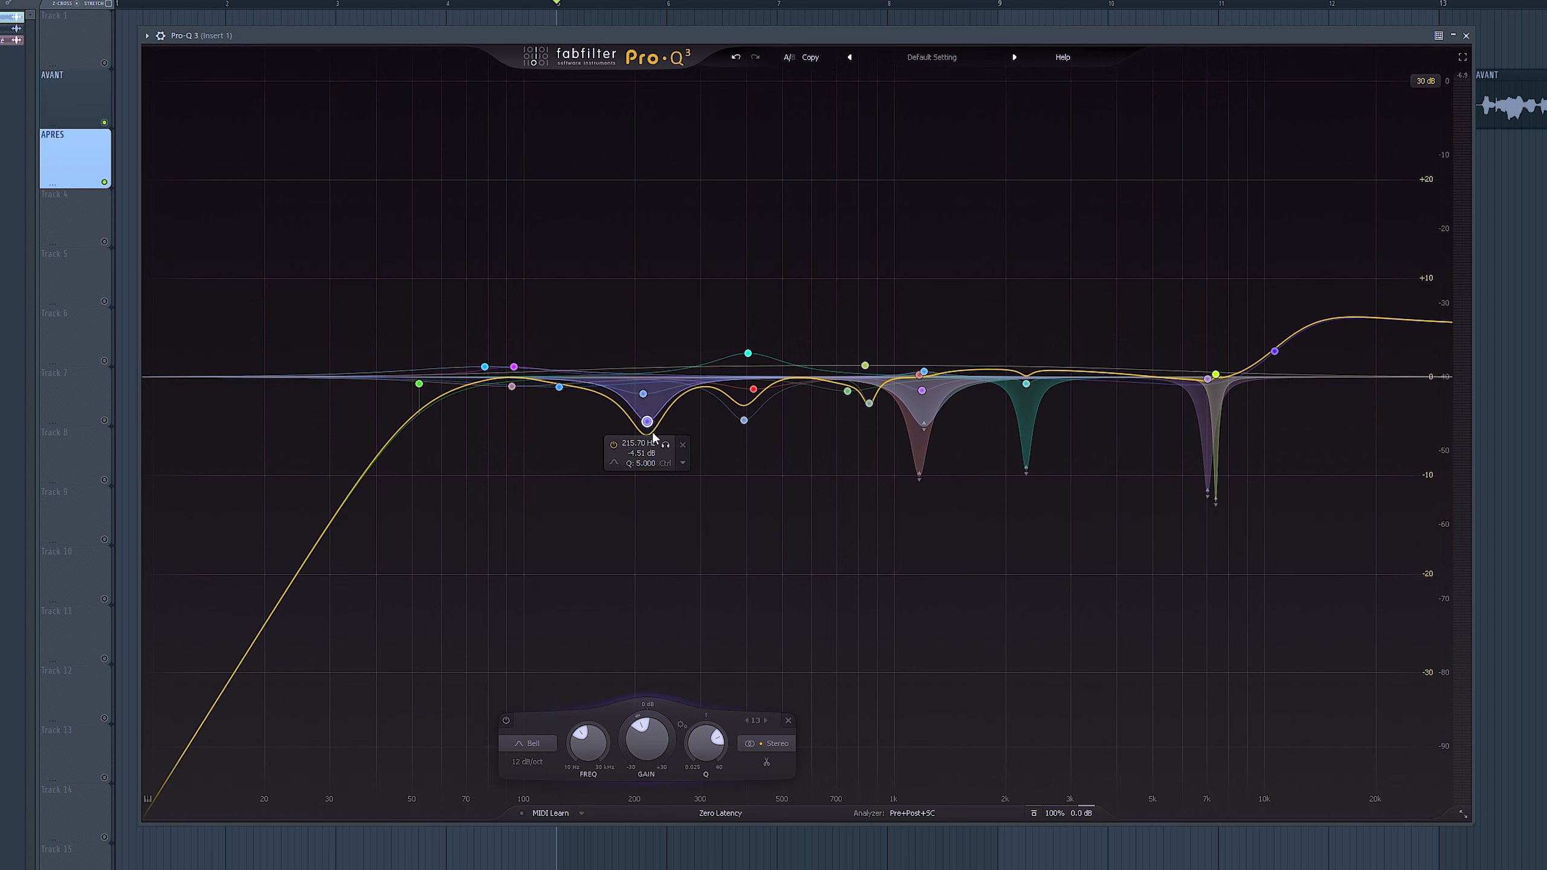
key("space")
left_click(665, 445)
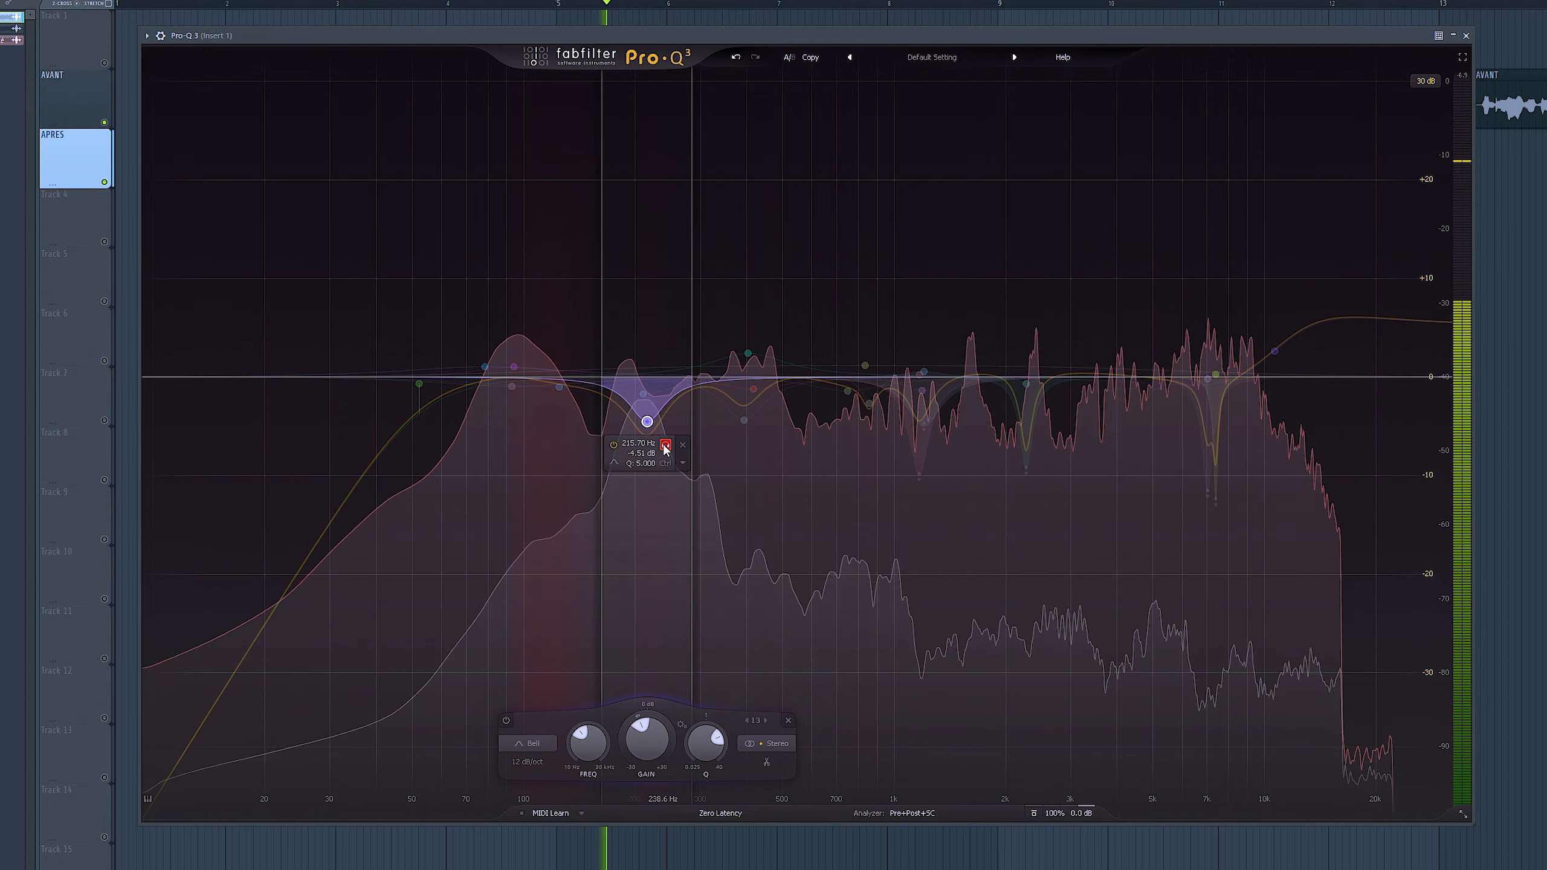
key("space")
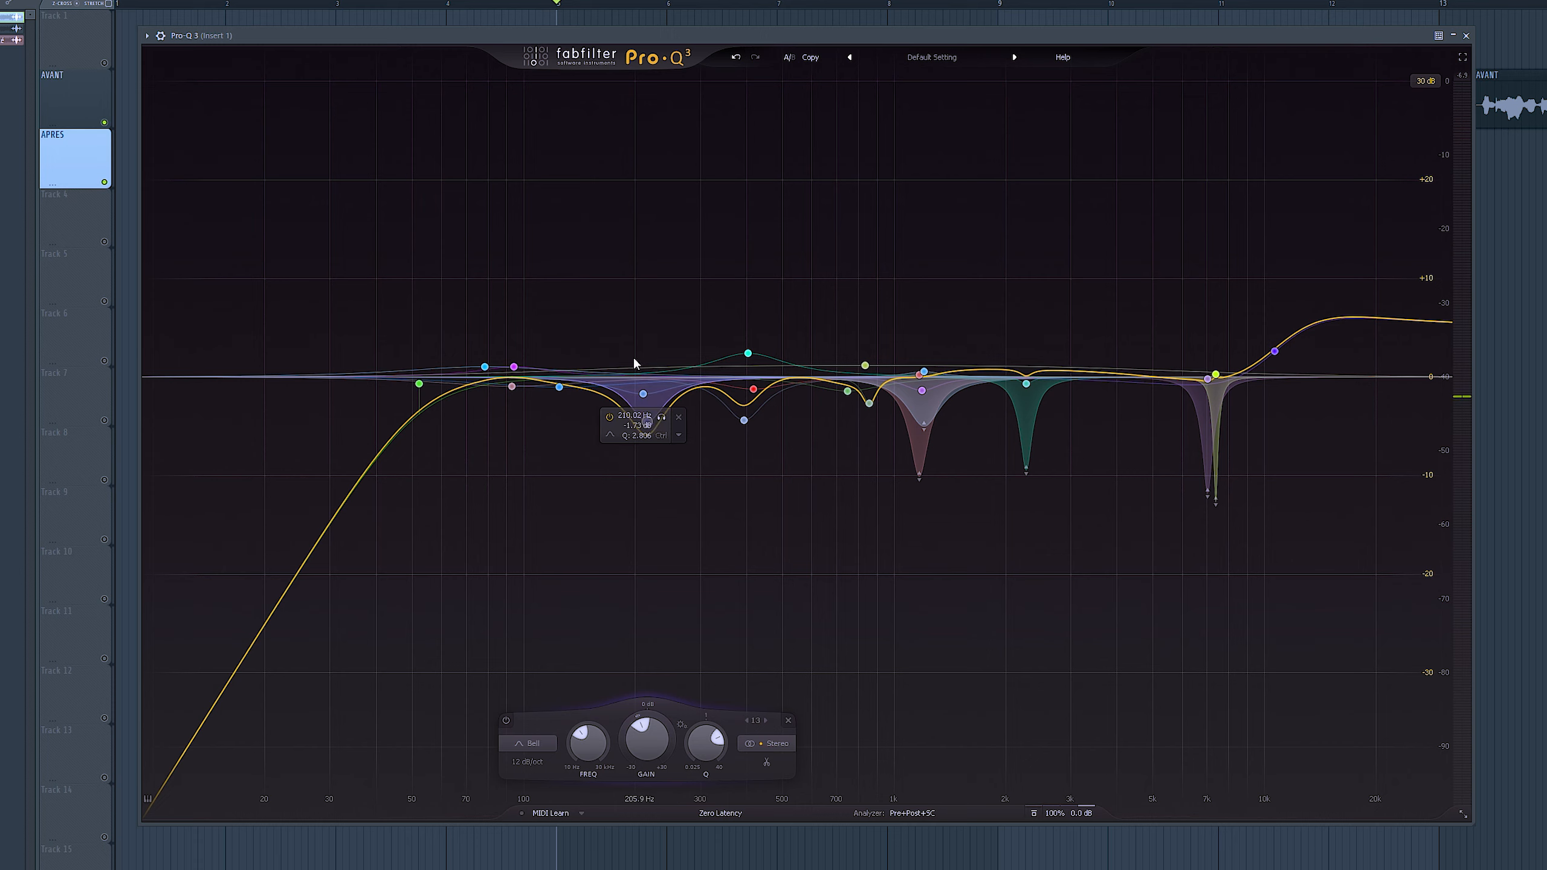
Try a bell band at about 77 Hz, soloing it during playback to hear the low range
left_click(482, 381)
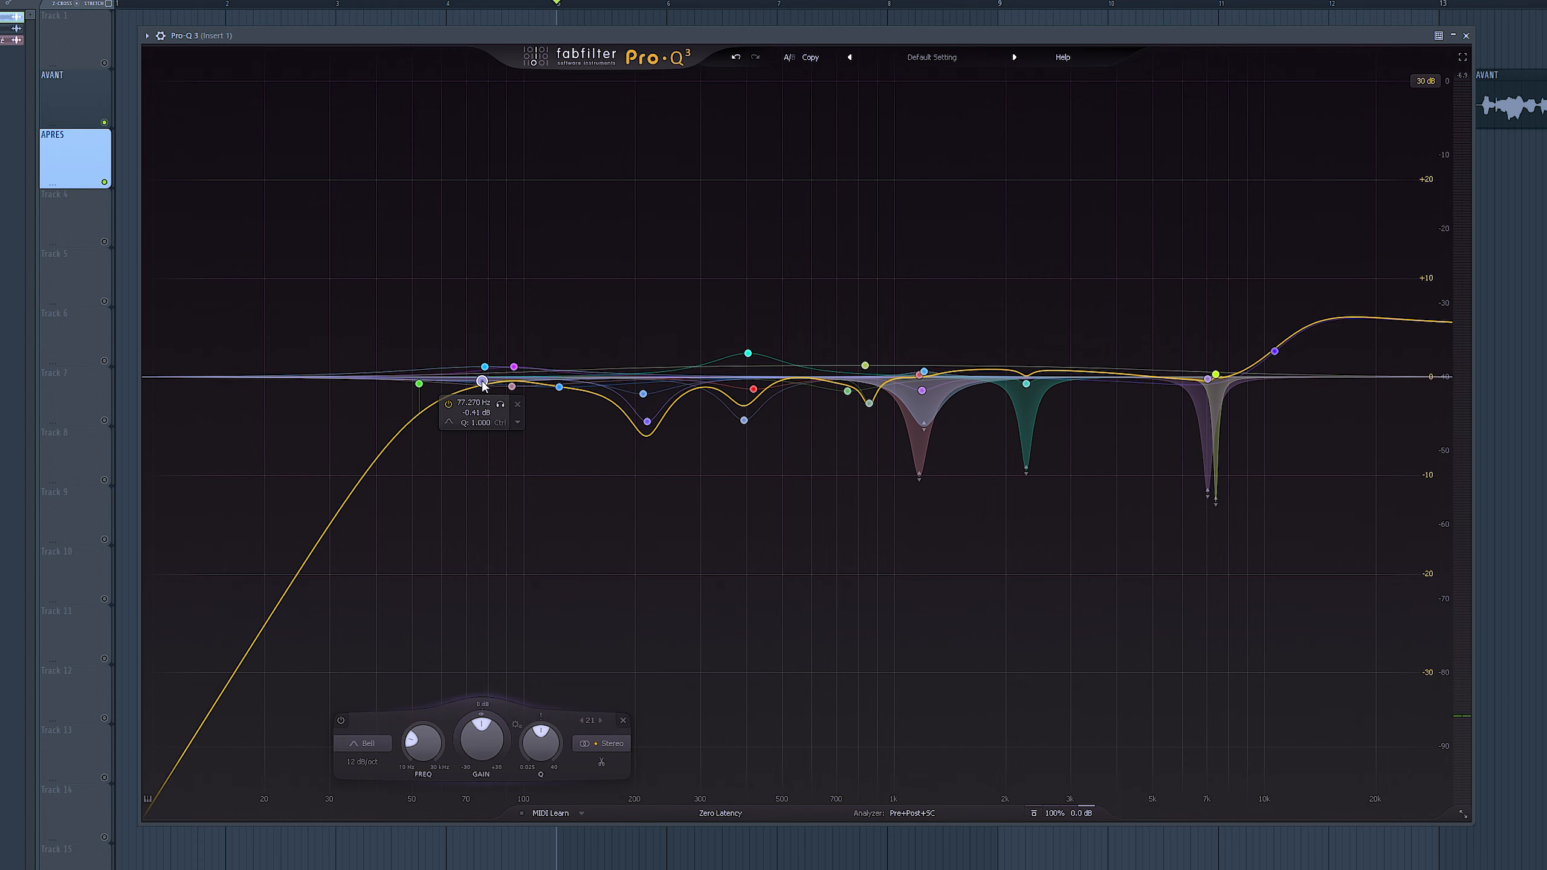
left_click(499, 405)
key("space")
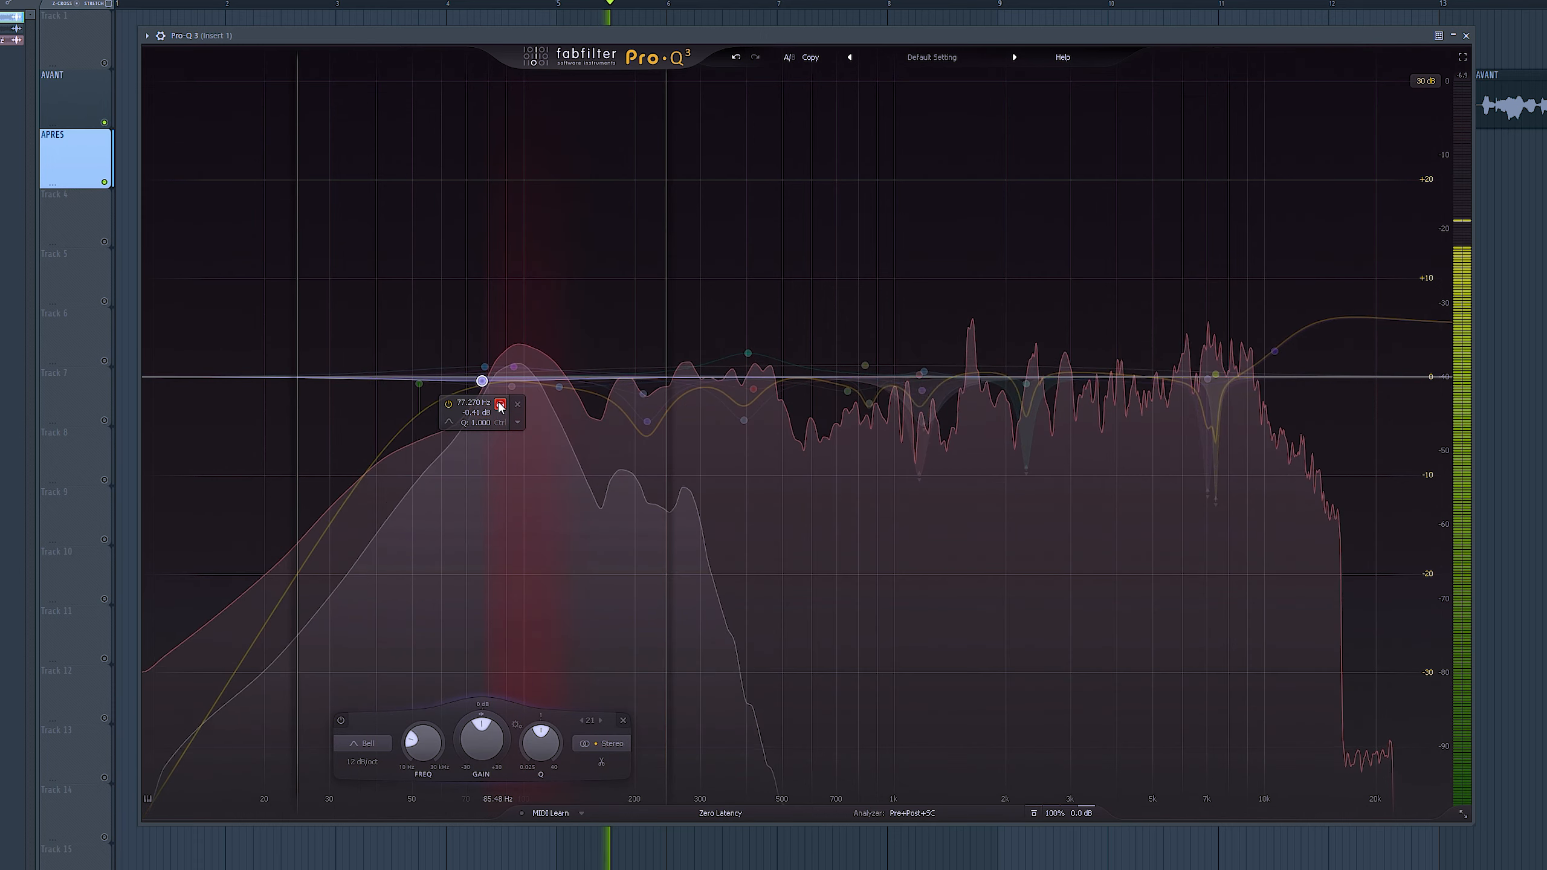
key("space")
left_click_drag(487, 388, 513, 368)
key("space")
key("space")
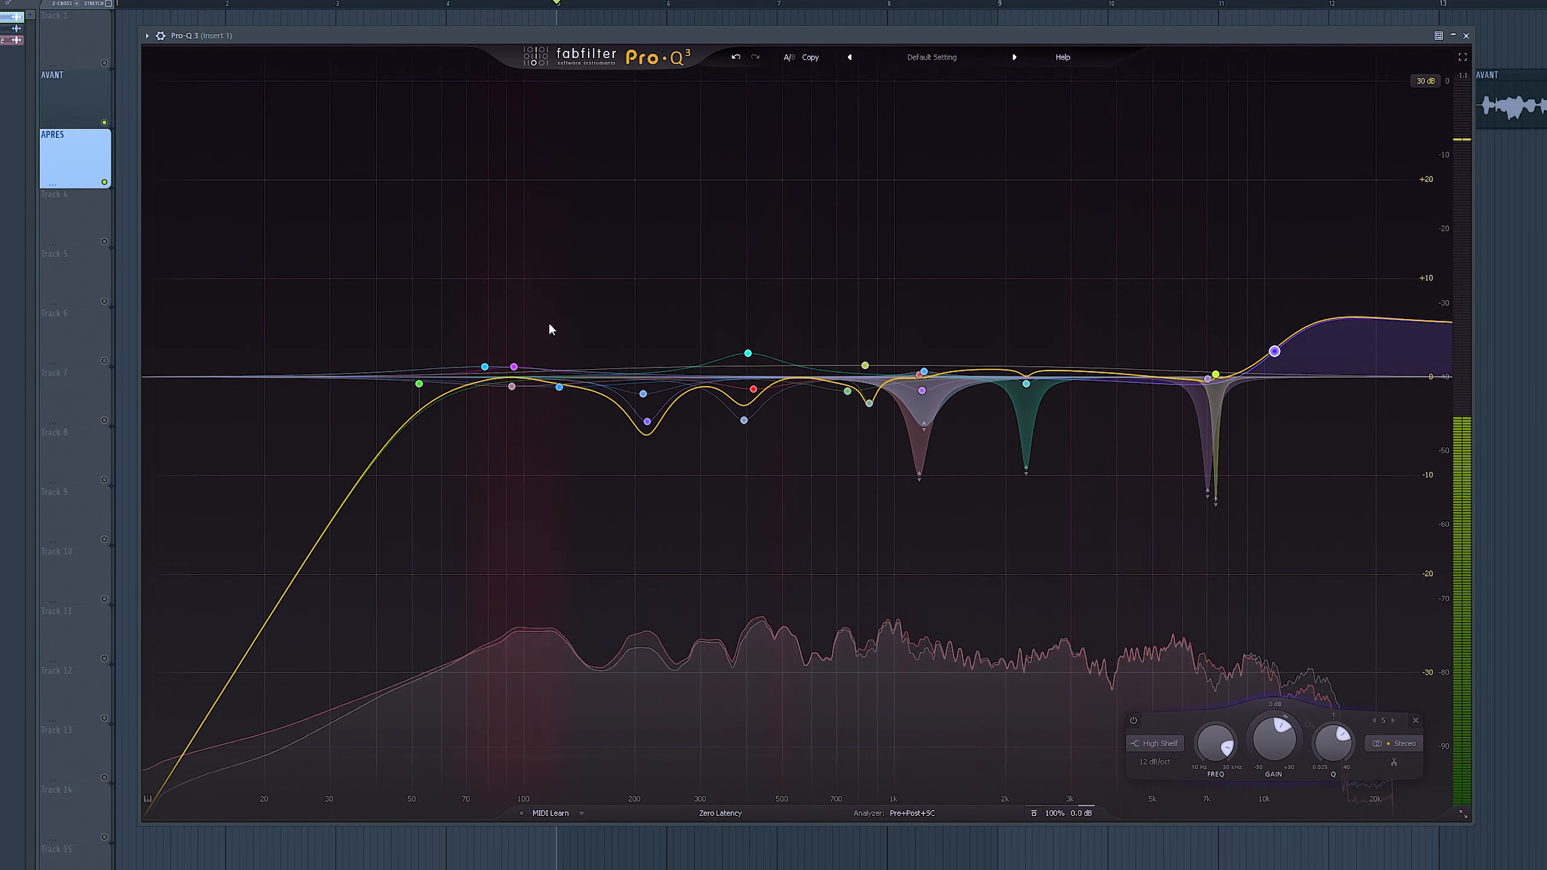
Select the four low bands clustered around 100 Hz to examine their curves, and clear the selection
left_click_drag(427, 301, 595, 466)
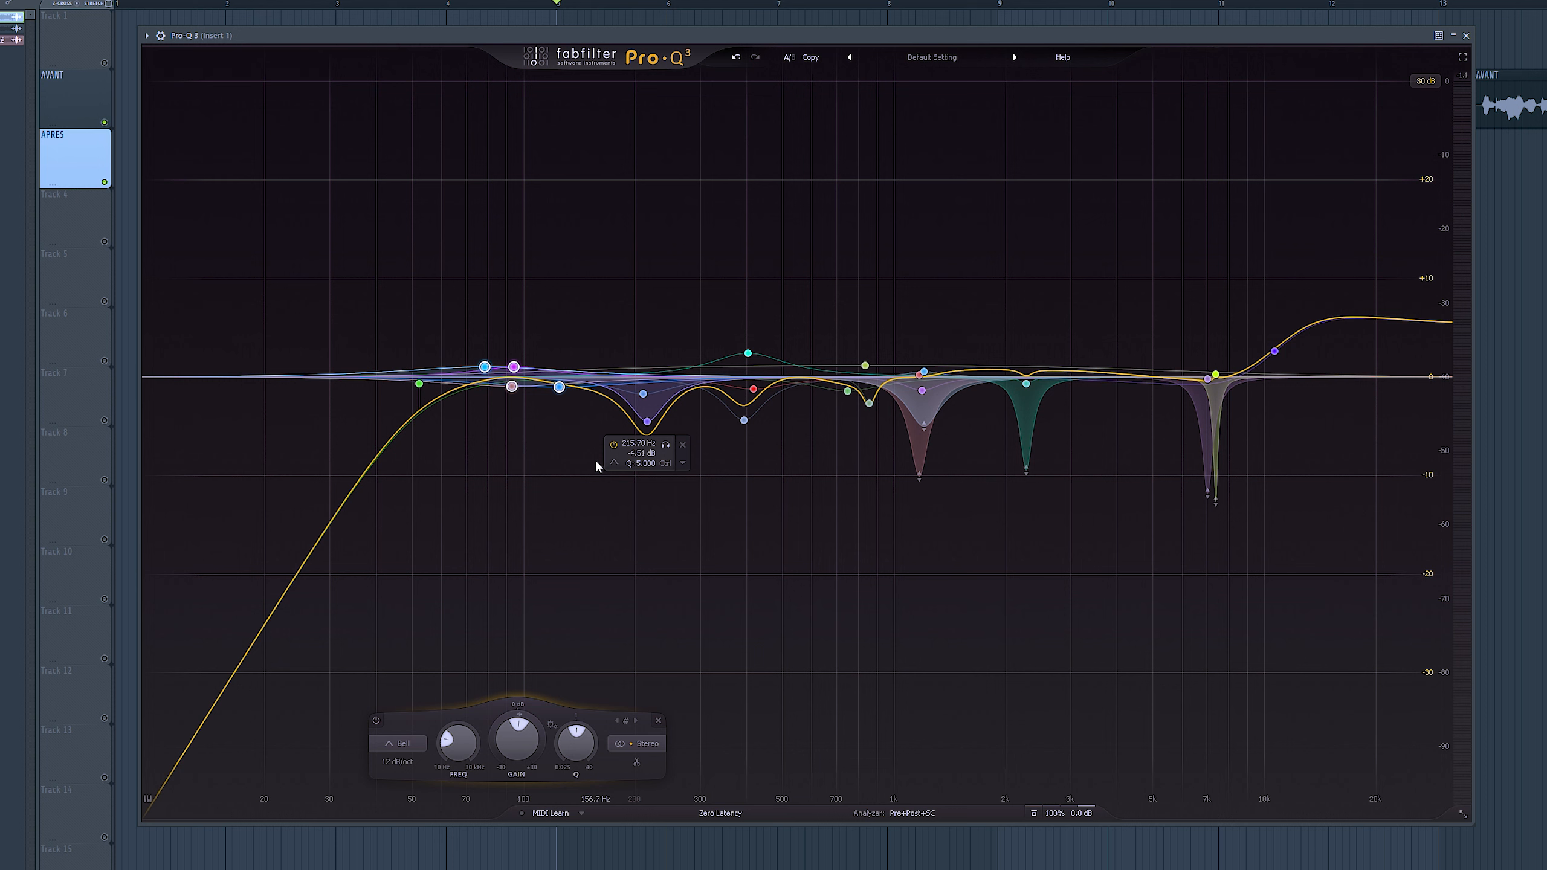
left_click_drag(440, 317, 590, 458)
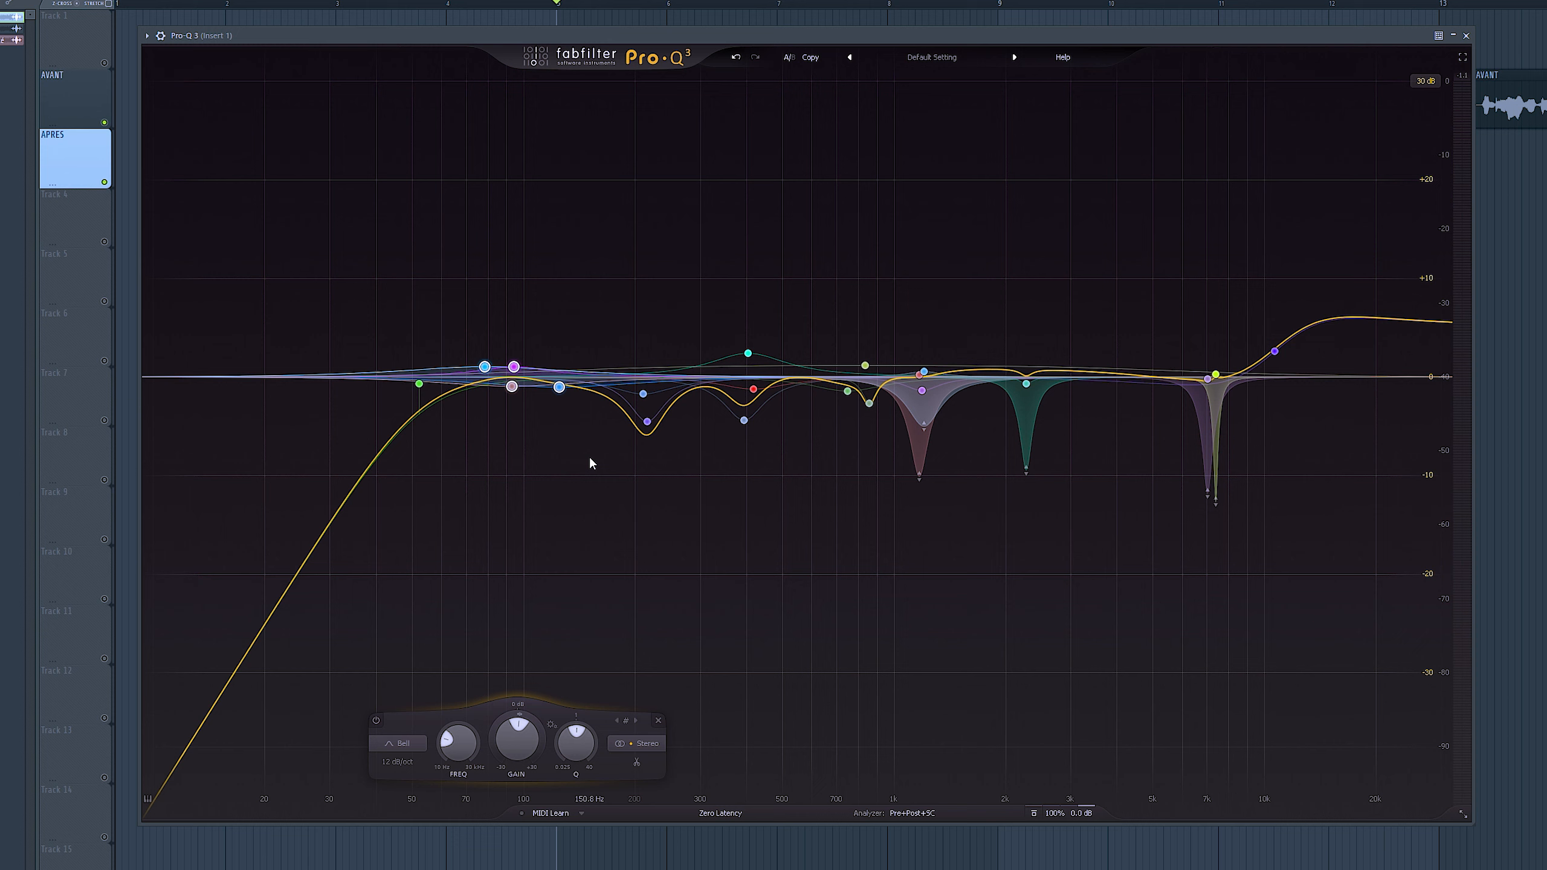
left_click(588, 463)
Audition the 393.67 Hz cut band in solo during playback, and raise its gain slightly to make the cut shallower
mouse_move(753, 390)
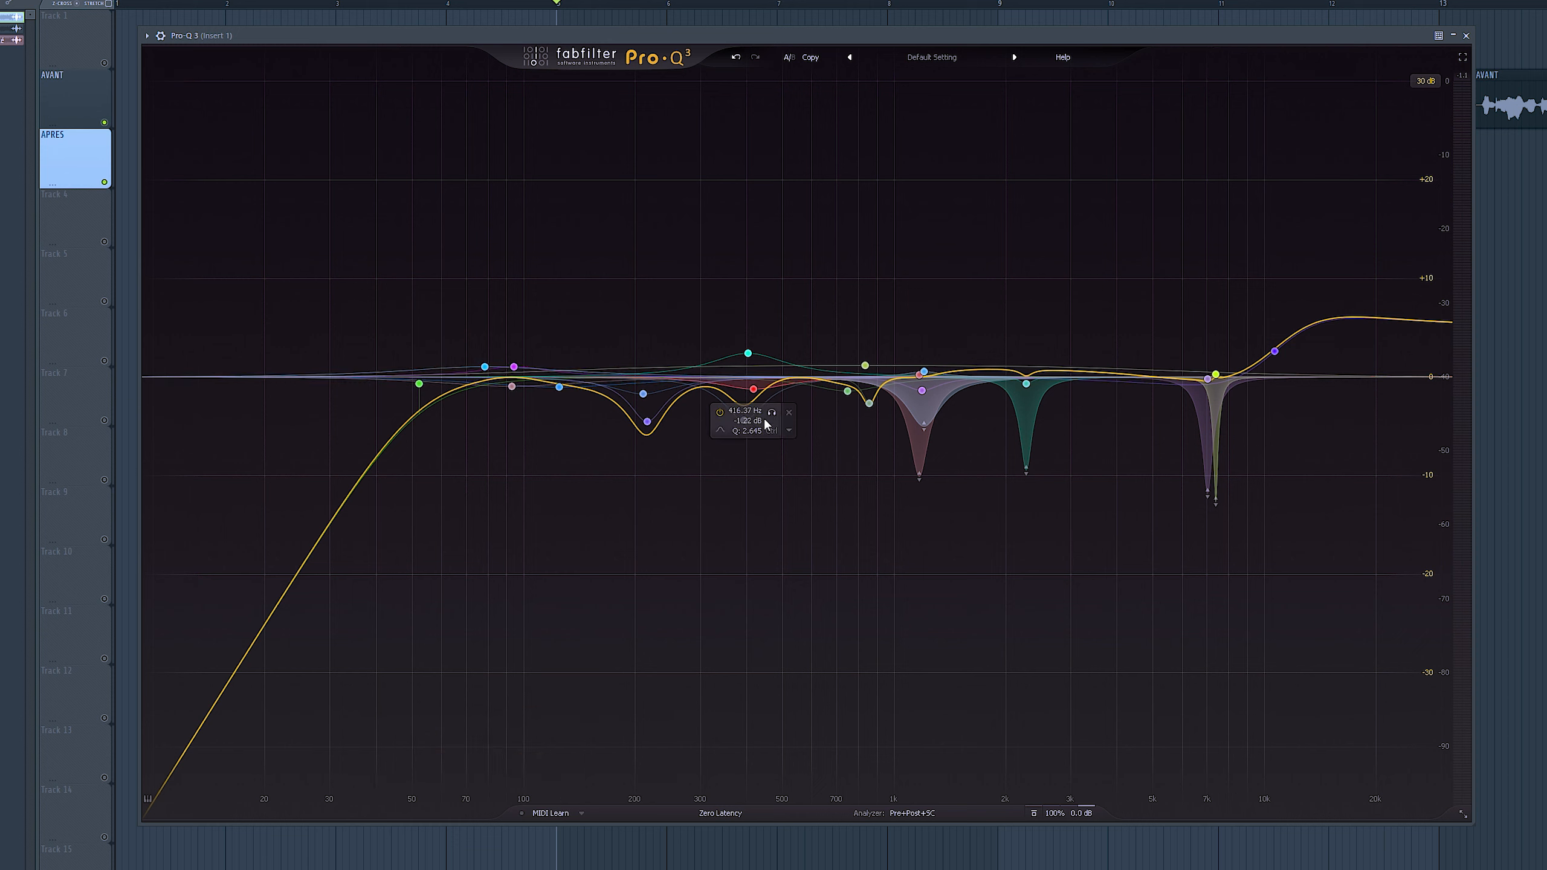
left_click(744, 420)
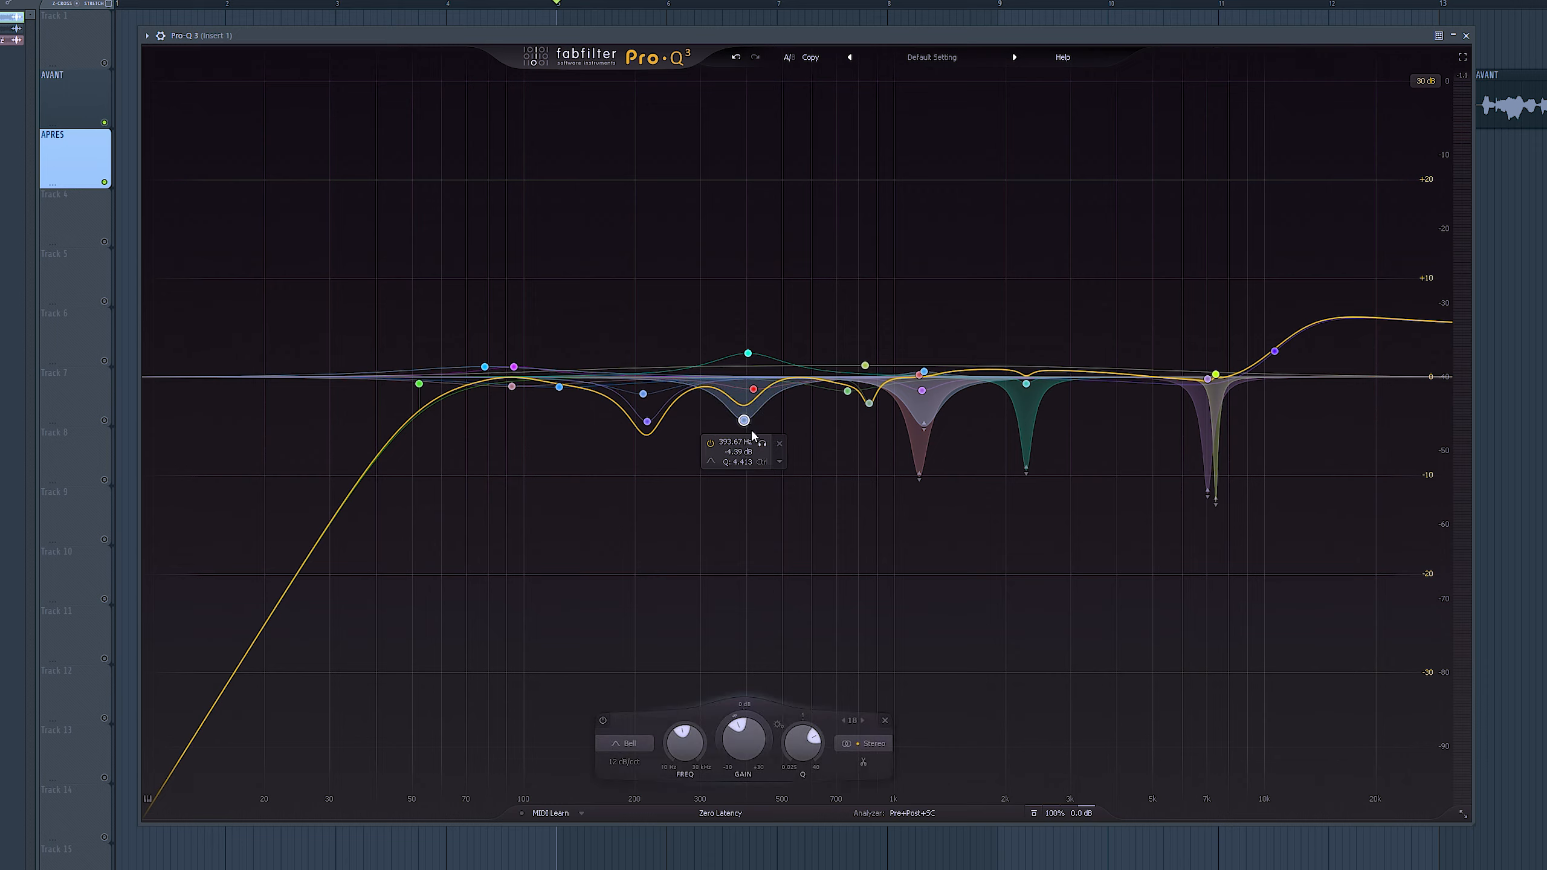
left_click(762, 444)
key("space")
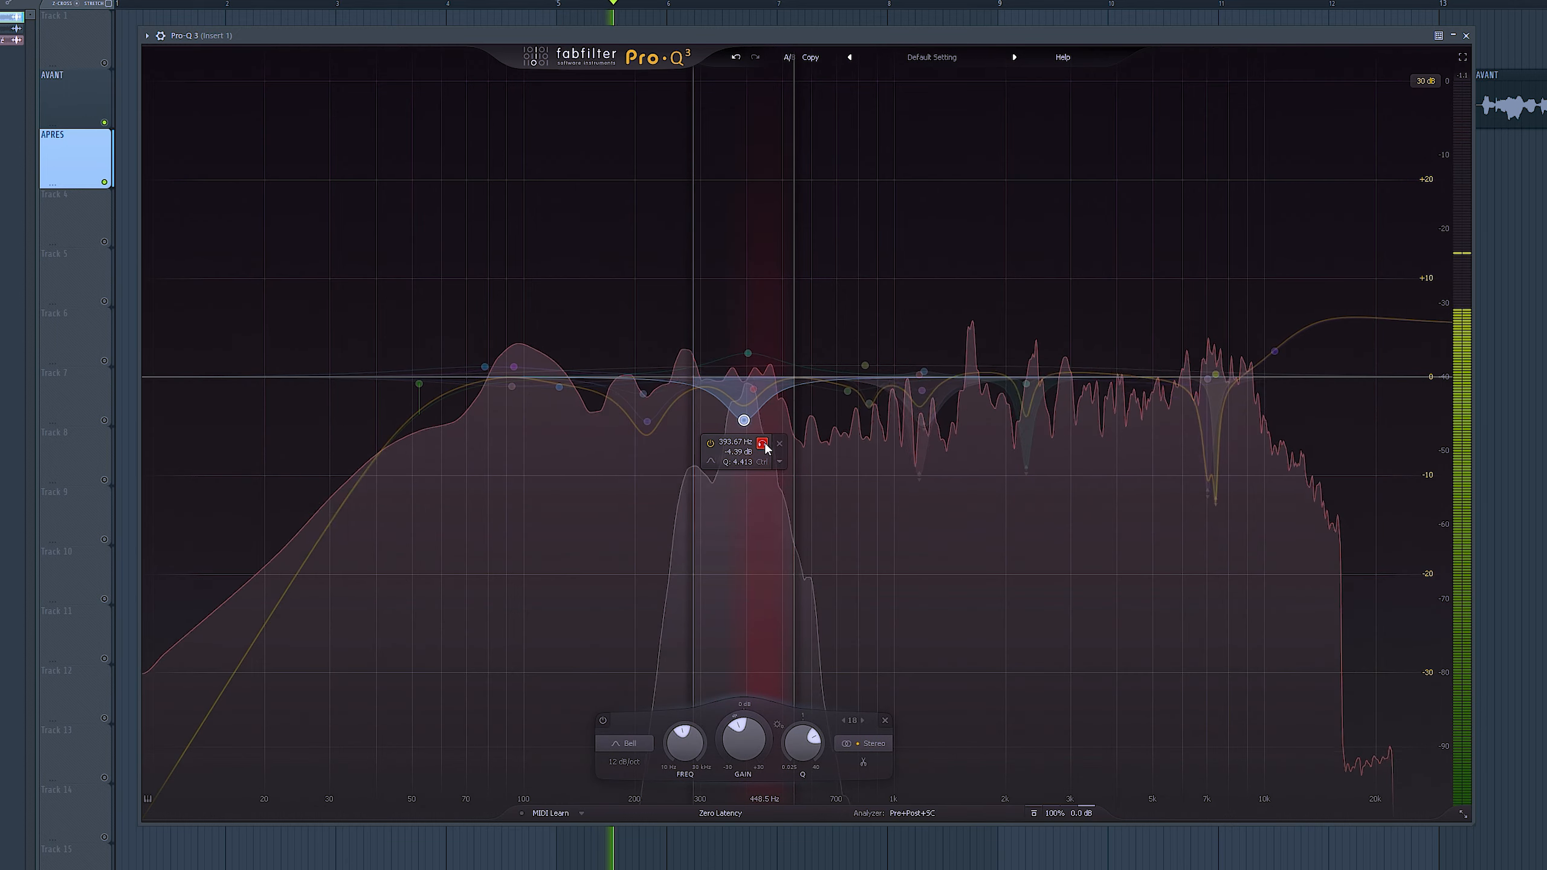
left_click(762, 444)
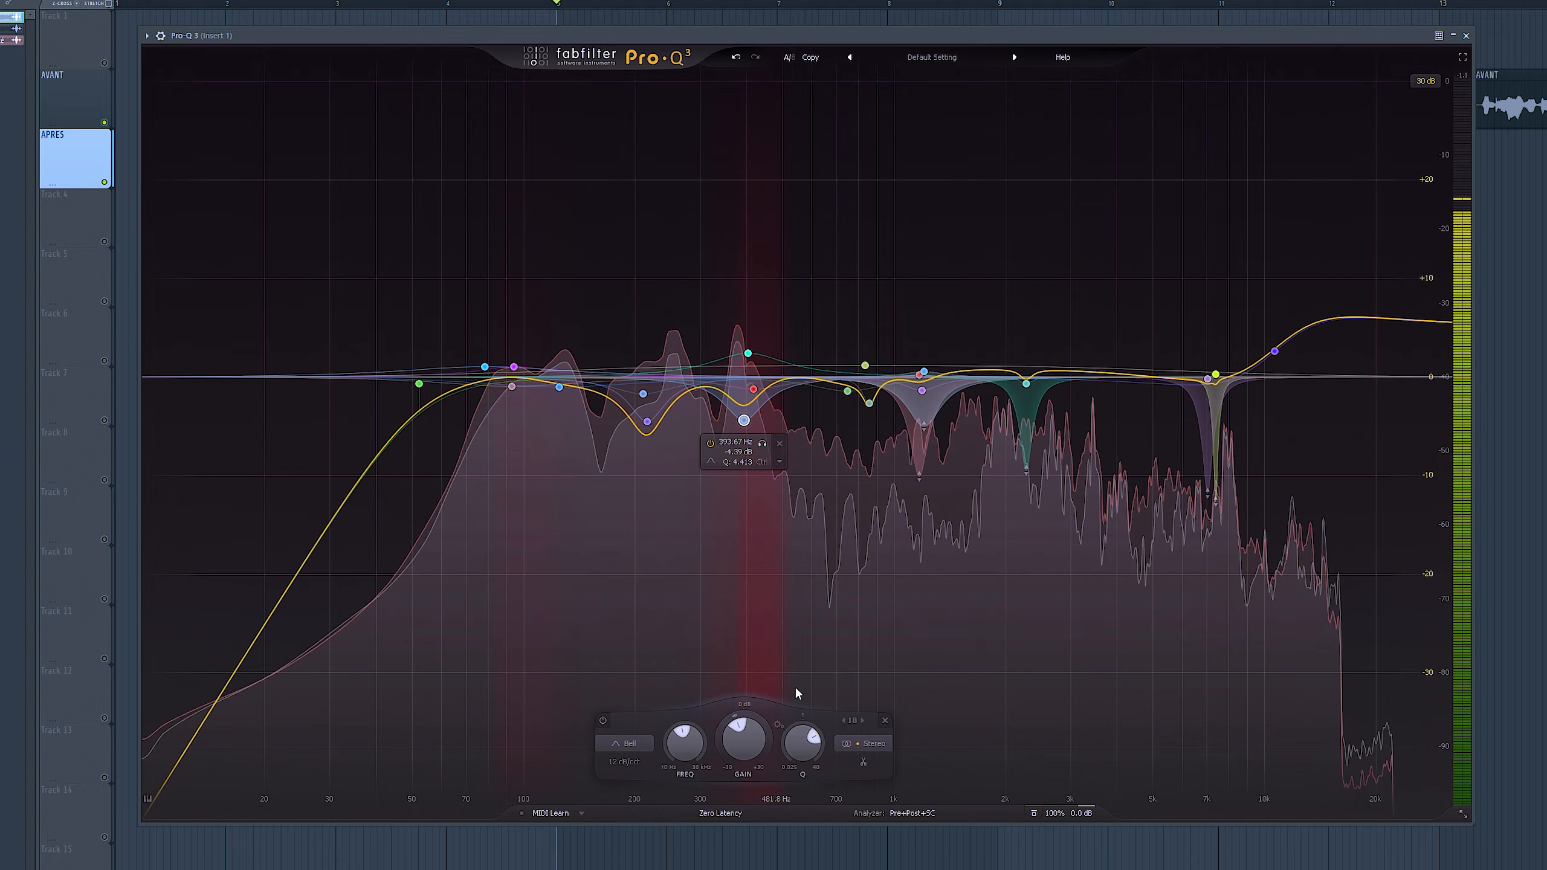
left_click_drag(730, 749, 753, 692)
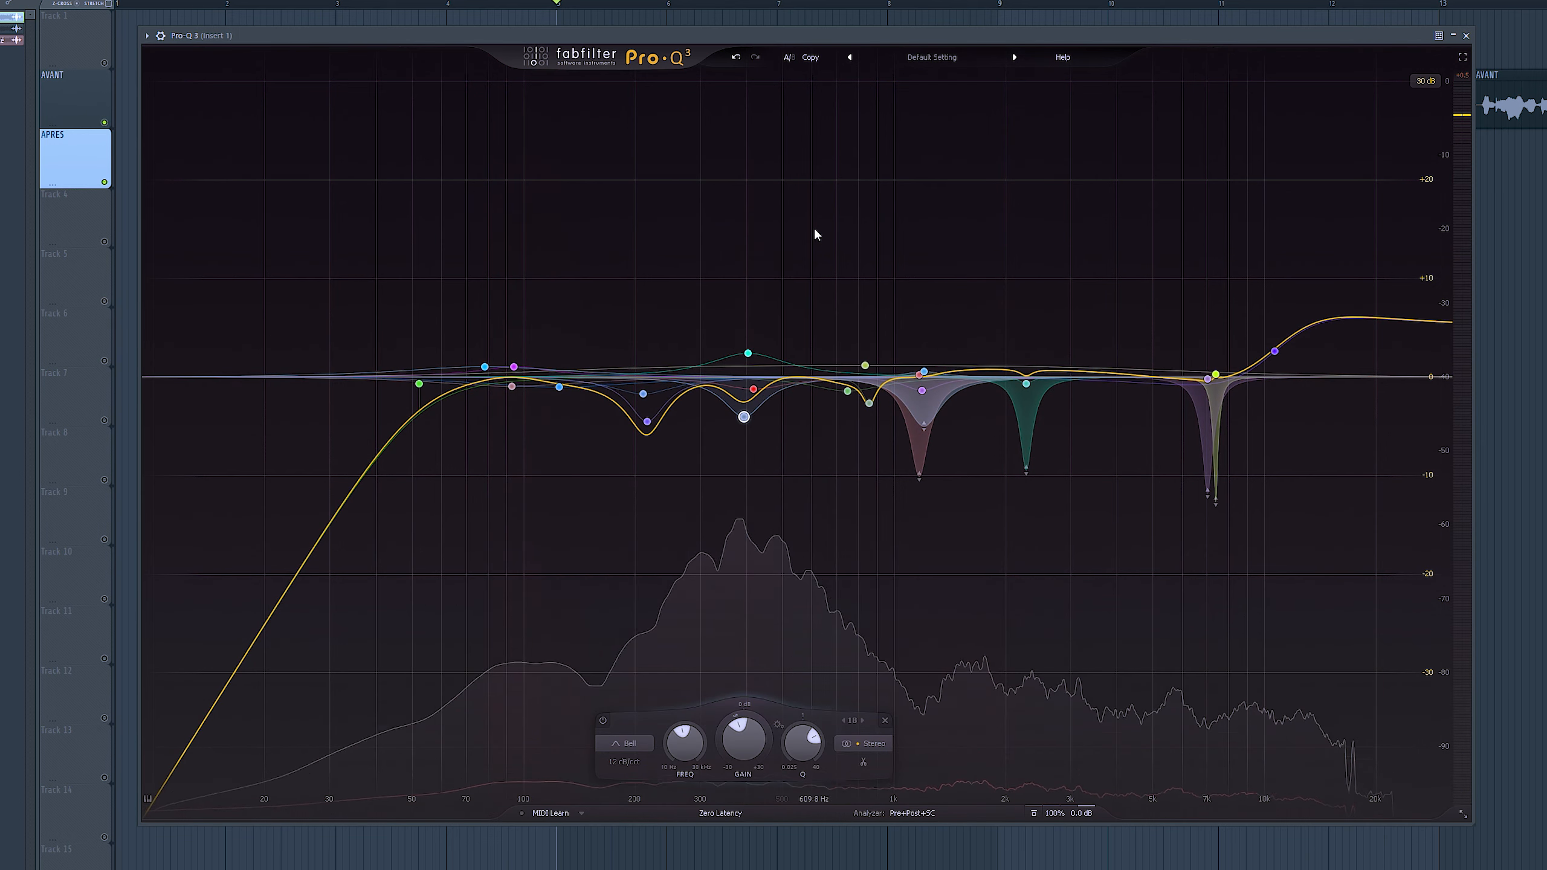
Solo the narrow 857.34 Hz cut band and play the voice to hear that range
left_click(869, 403)
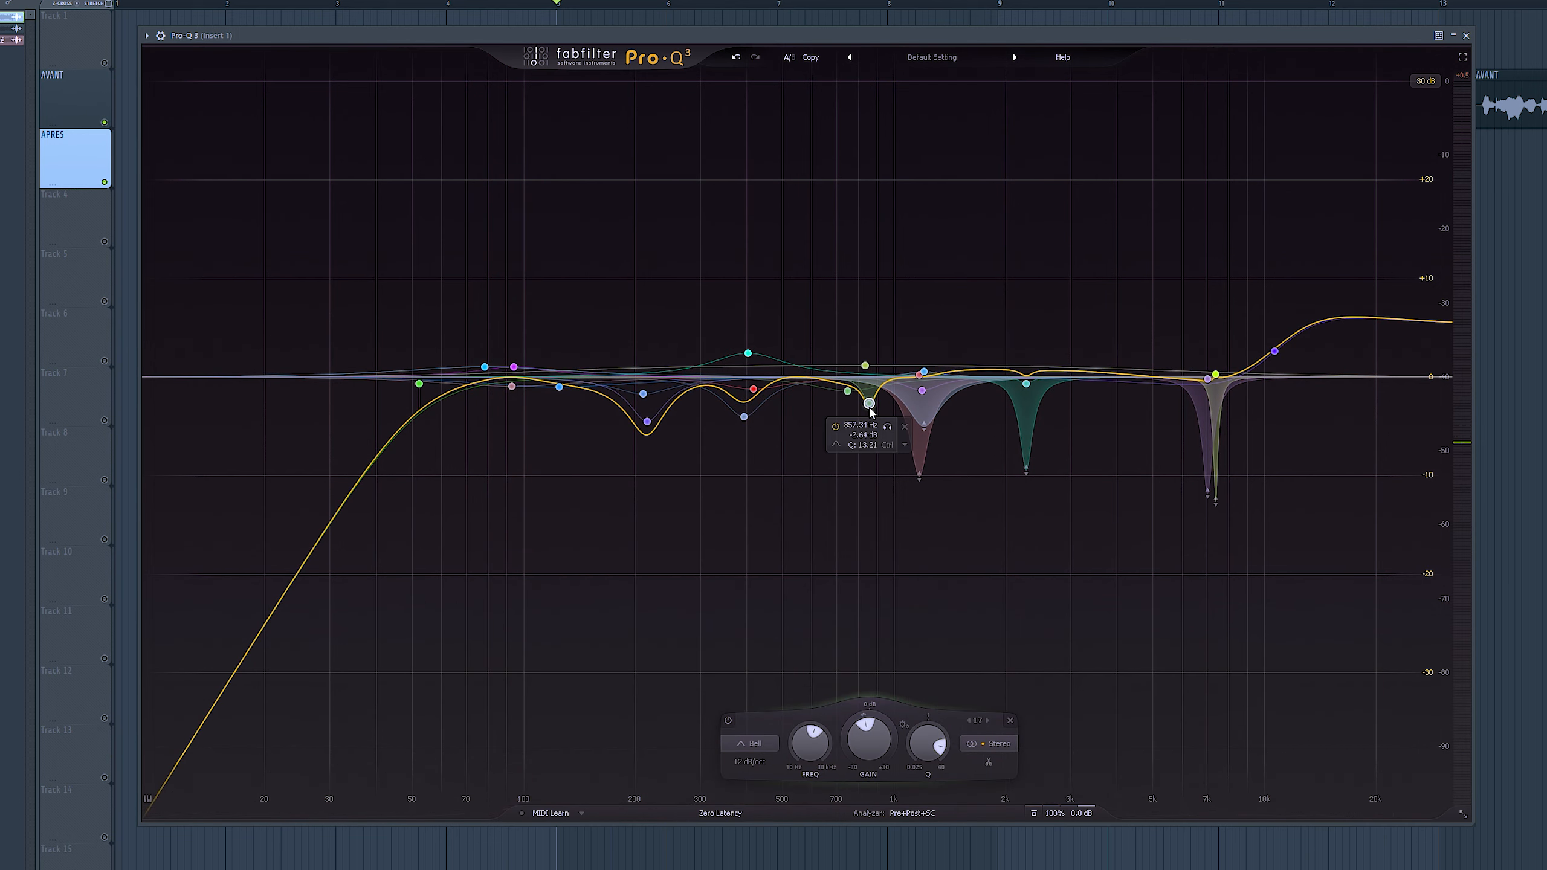
key("space")
left_click(889, 430)
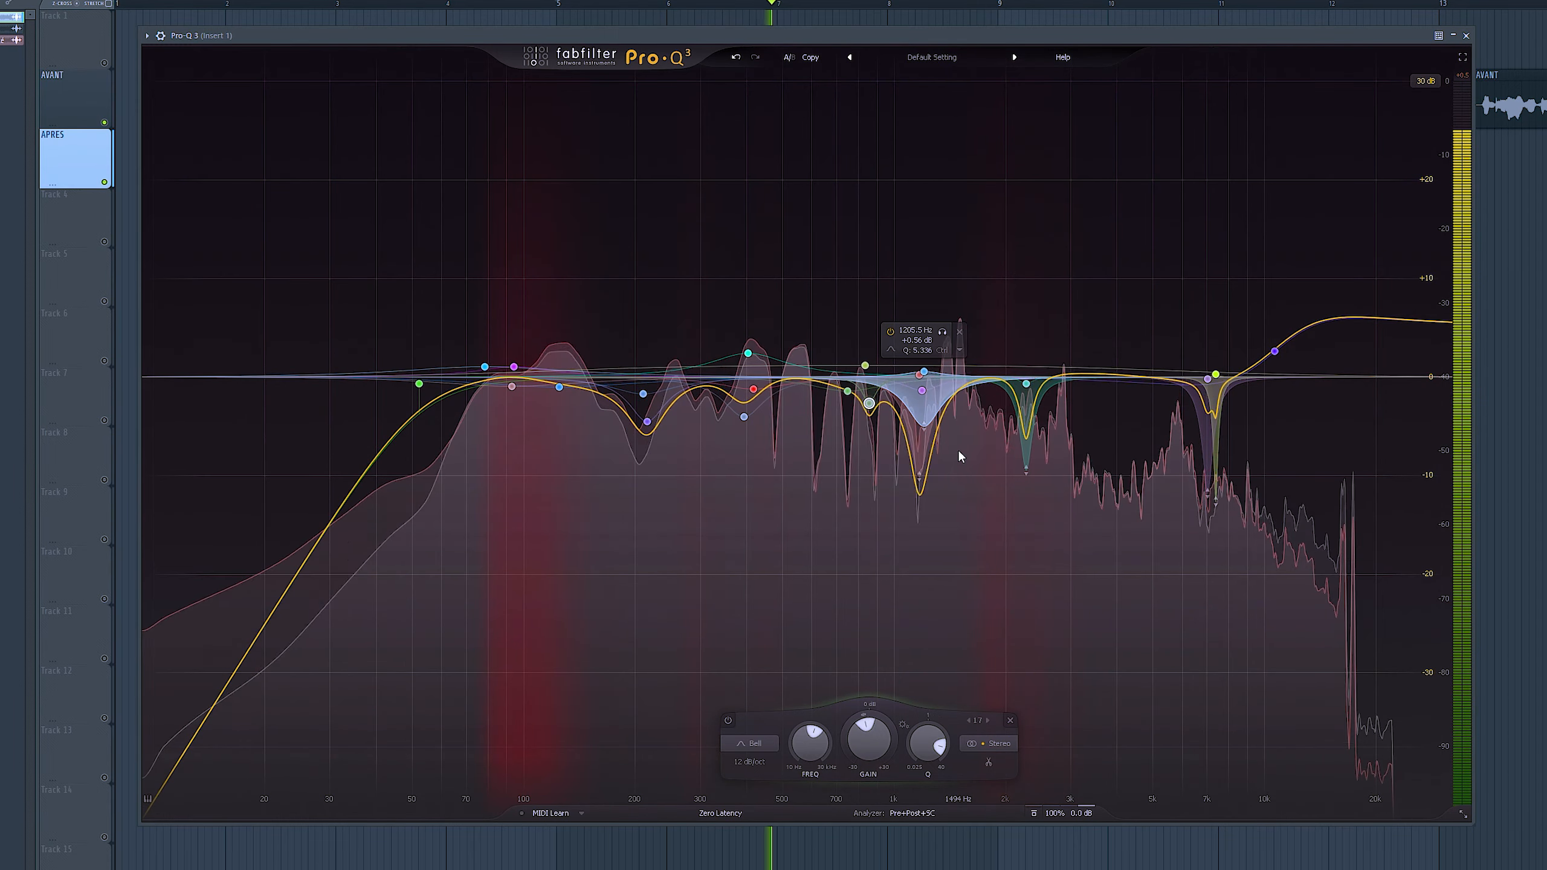
key("space")
Select the dynamic bands from about 1.2 kHz to 7 kHz, and audition the 1205.5 Hz one in solo
mouse_move(894, 314)
left_mouse_down()
mouse_move(1112, 553)
mouse_move(1281, 626)
mouse_move(1243, 617)
left_mouse_up()
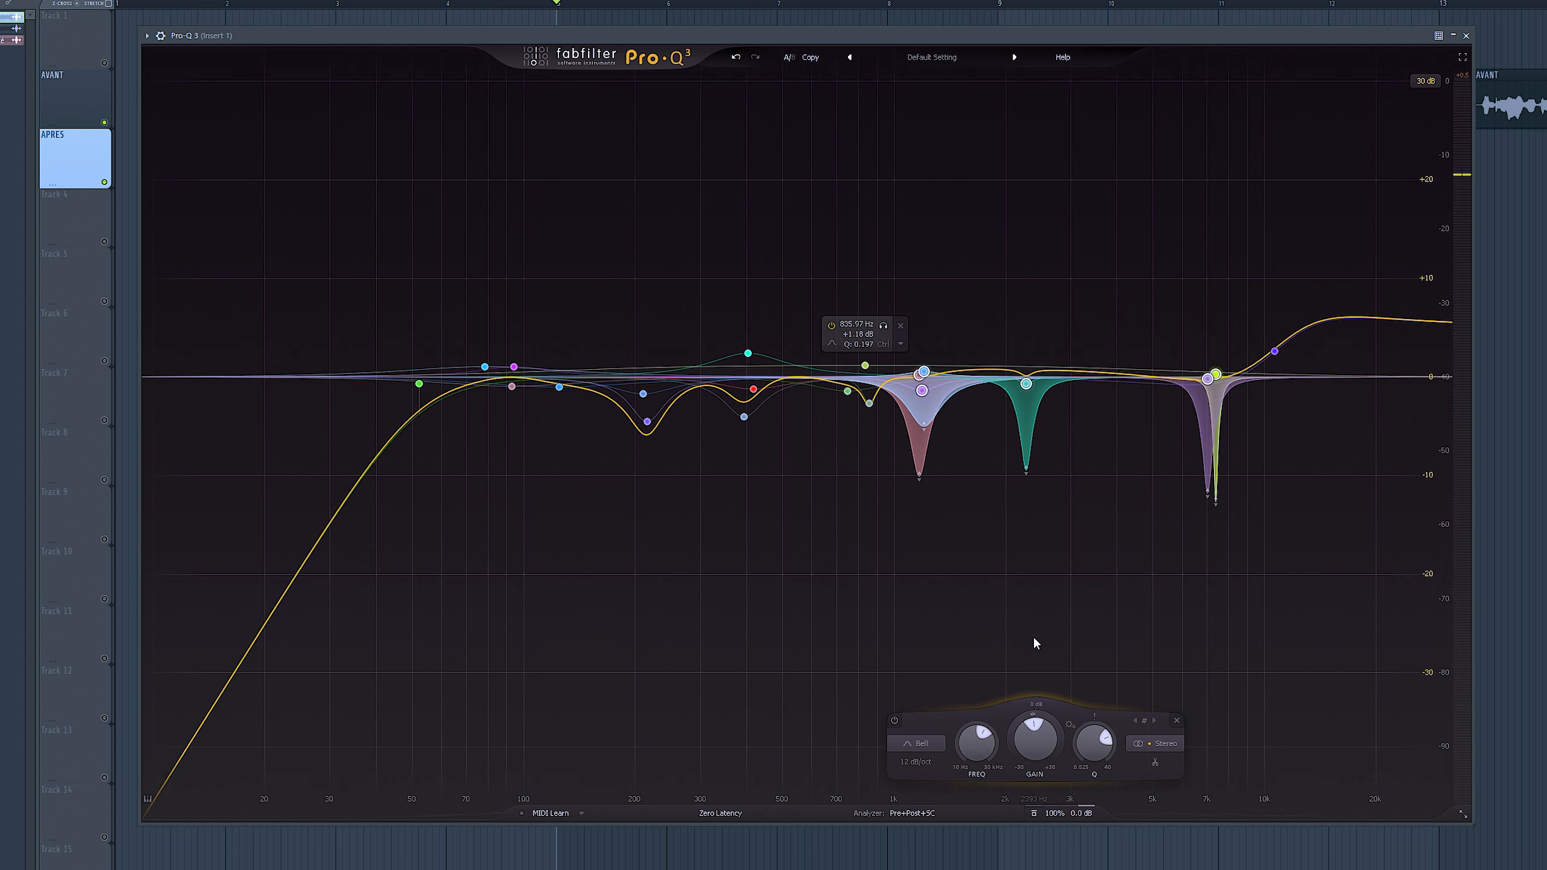
left_click(942, 333)
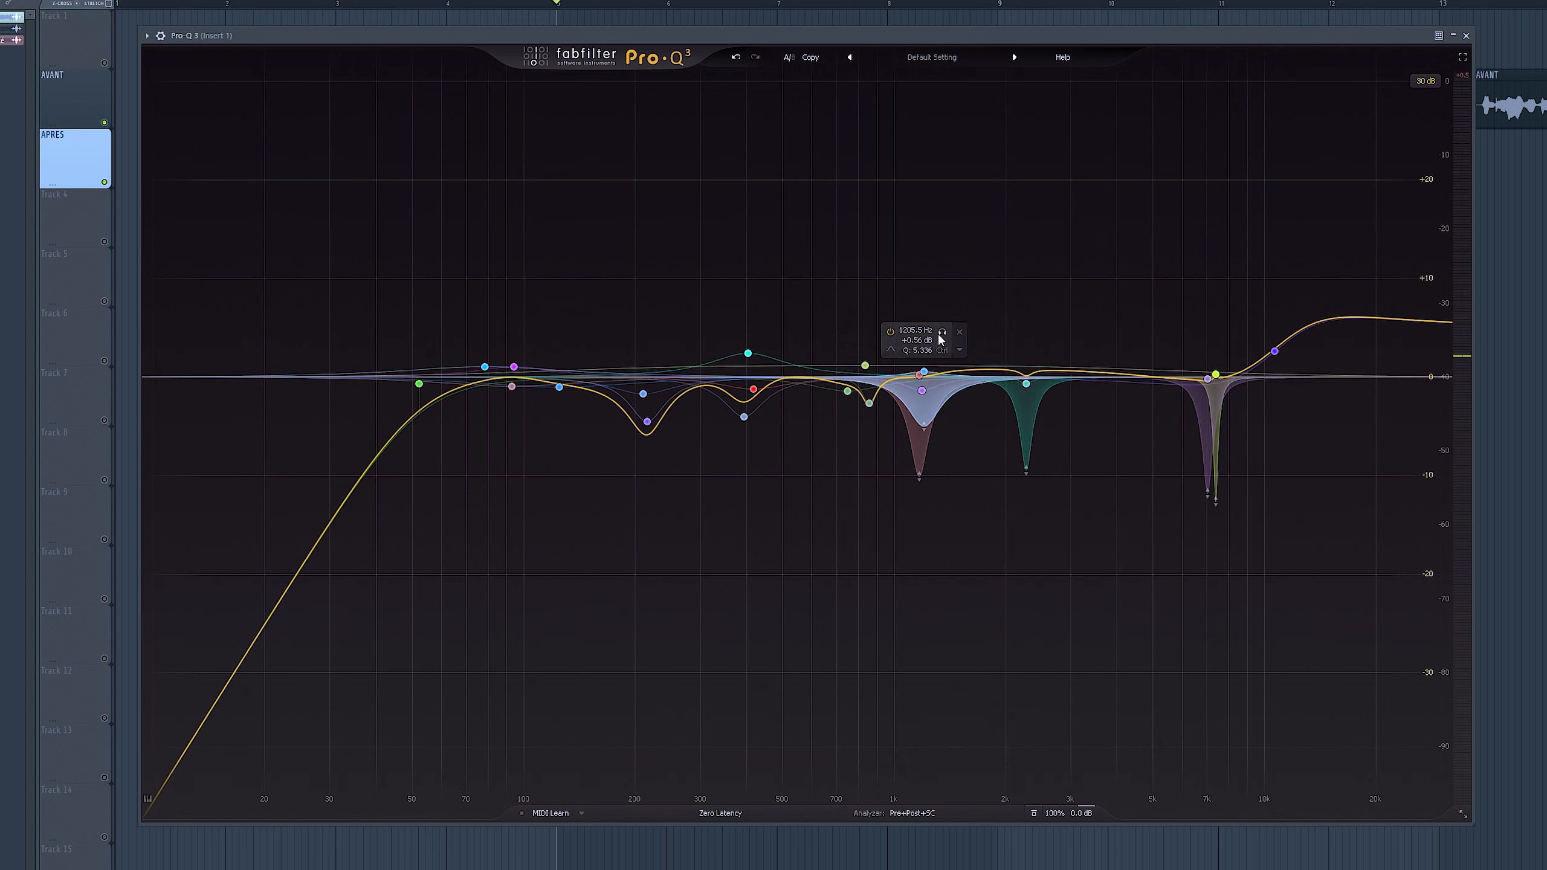
key("space")
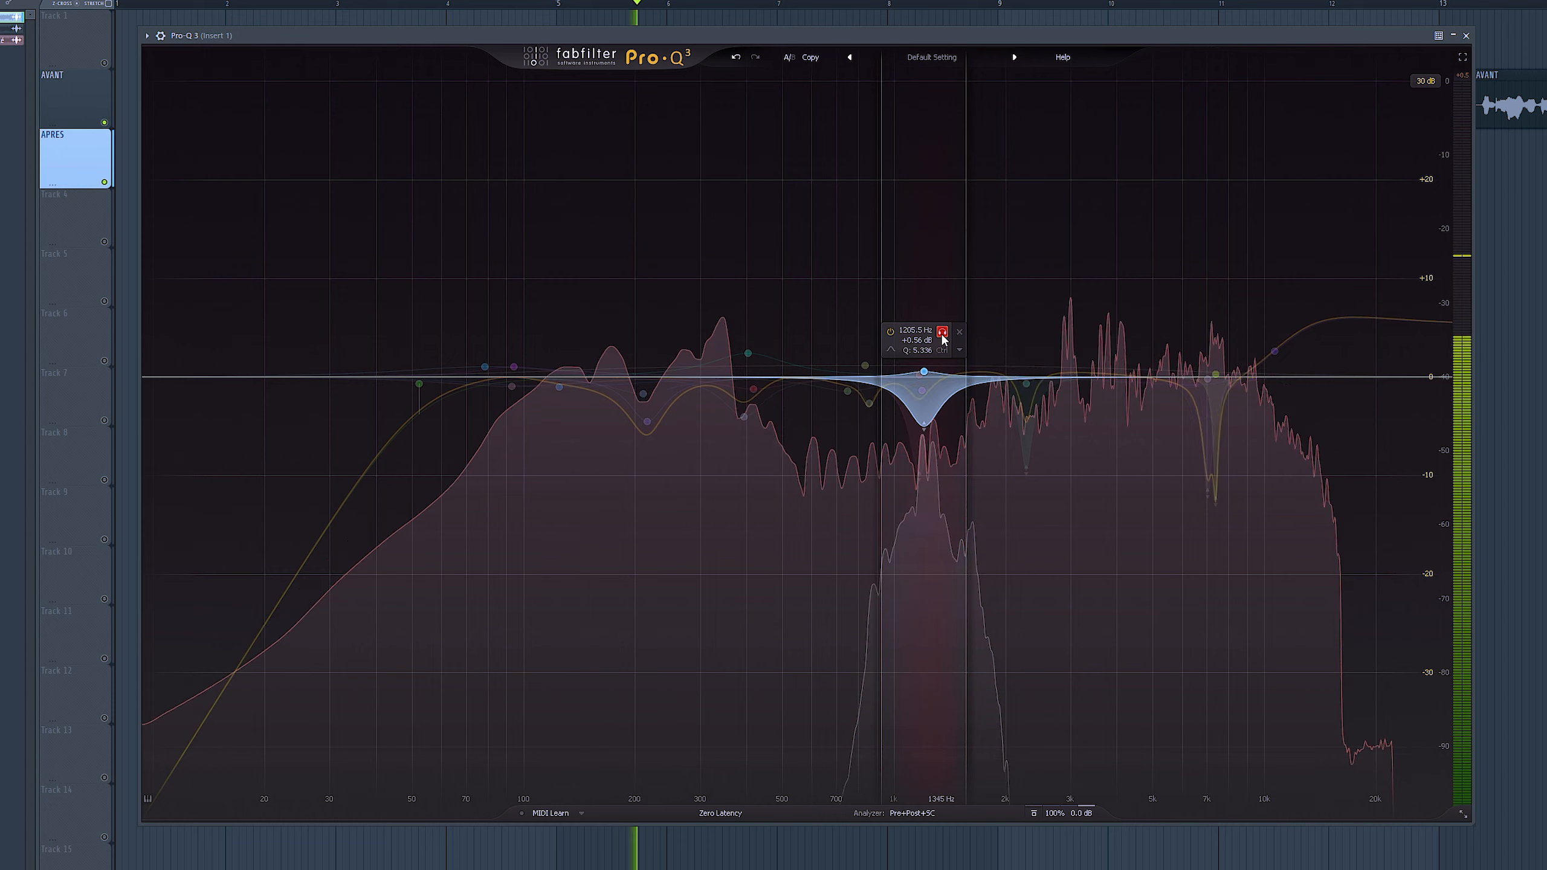
left_click(942, 333)
key("space")
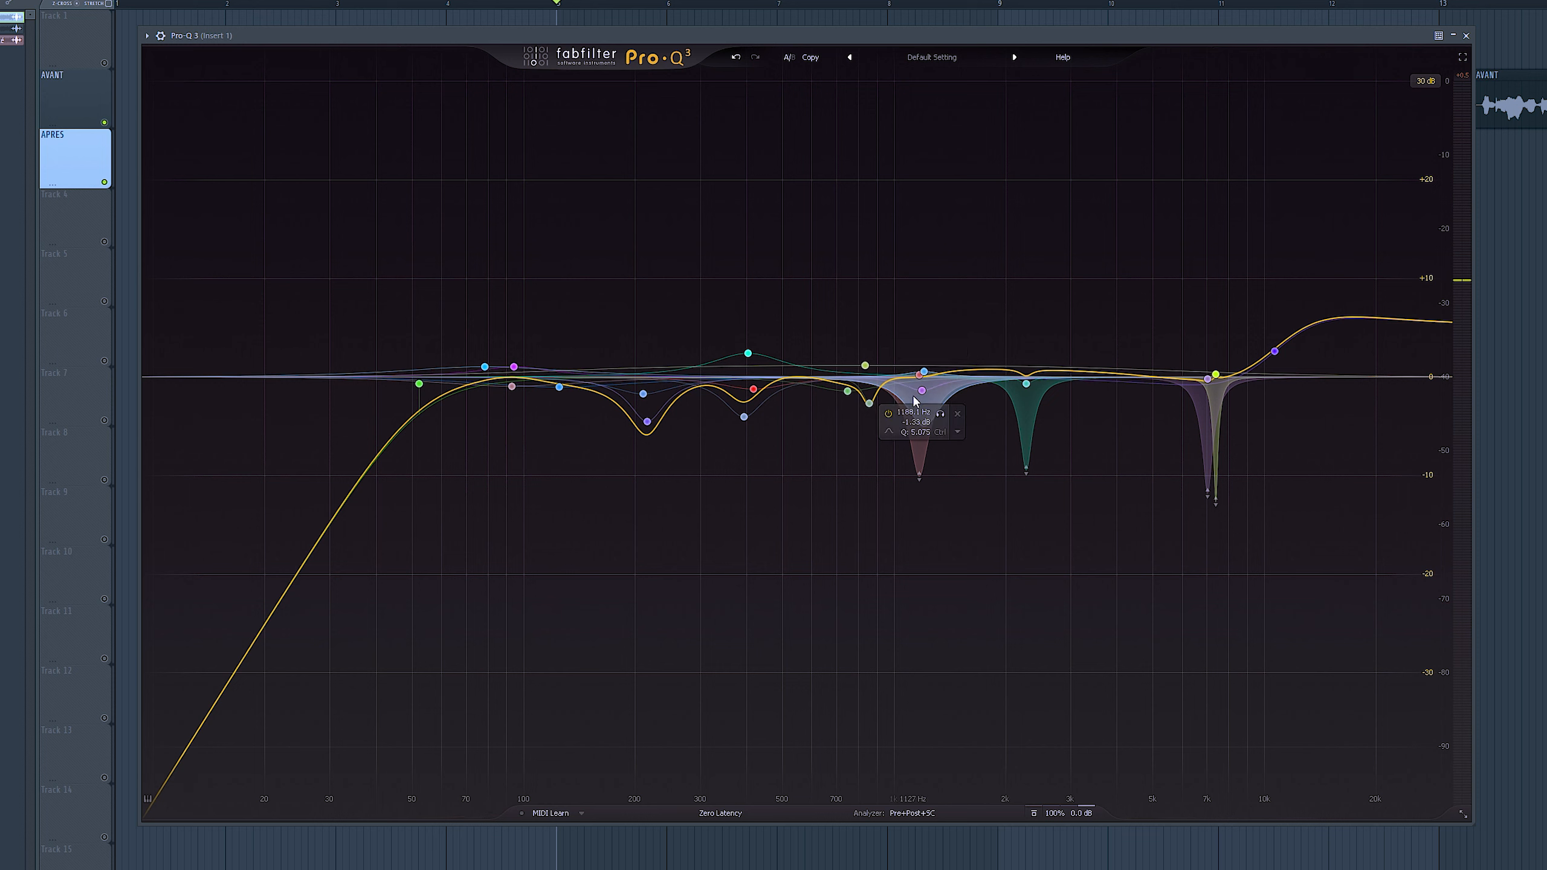
Select the 1167.4 Hz dynamic band and play the voice to watch how its gain reduction reacts
left_click(921, 479)
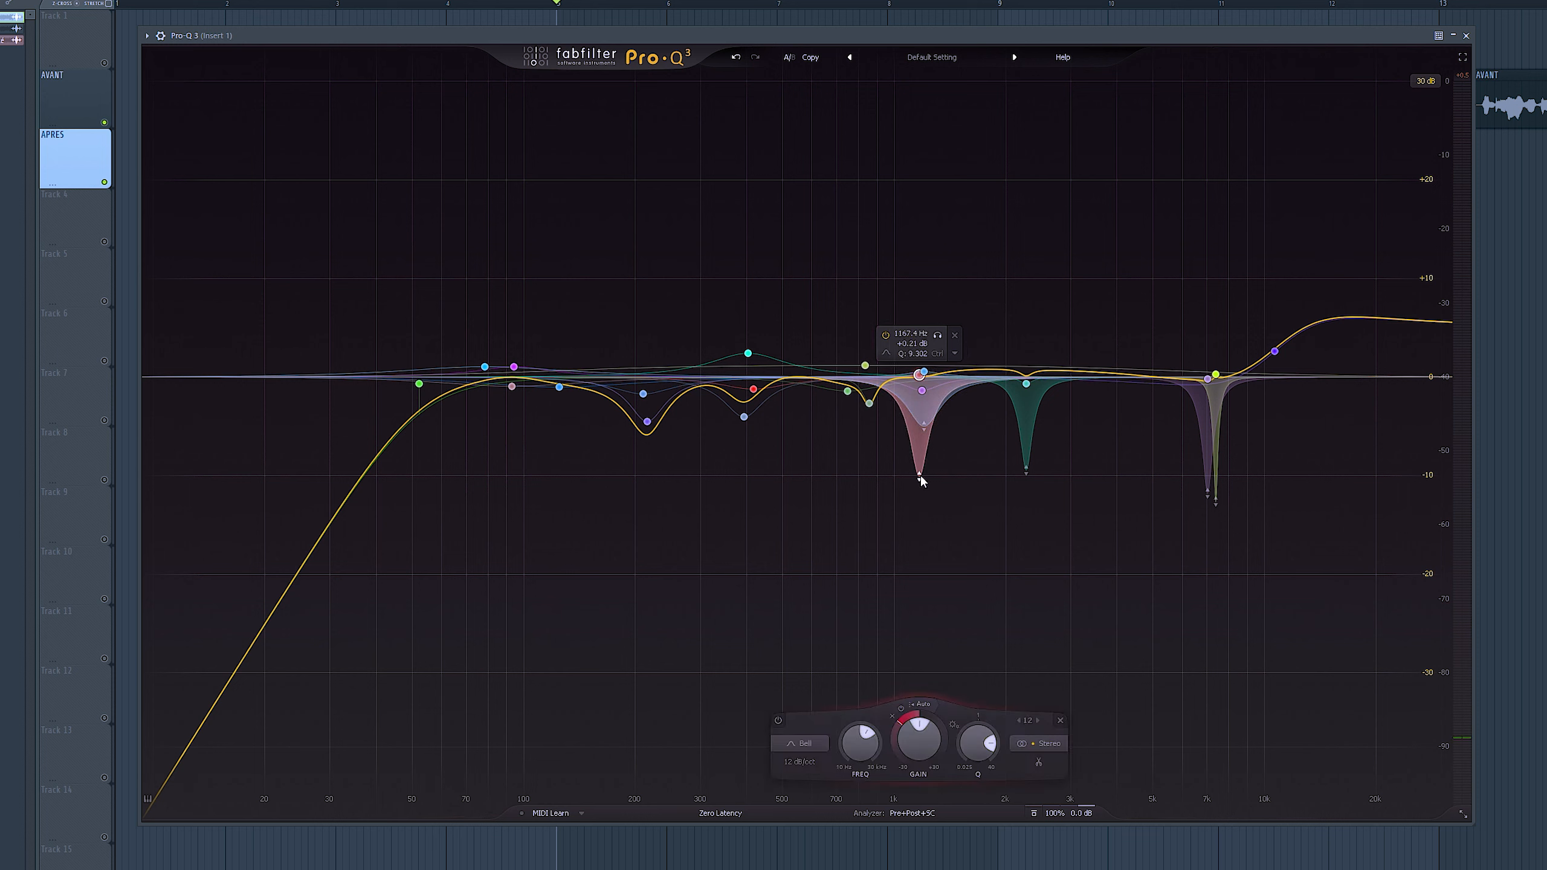
key("space")
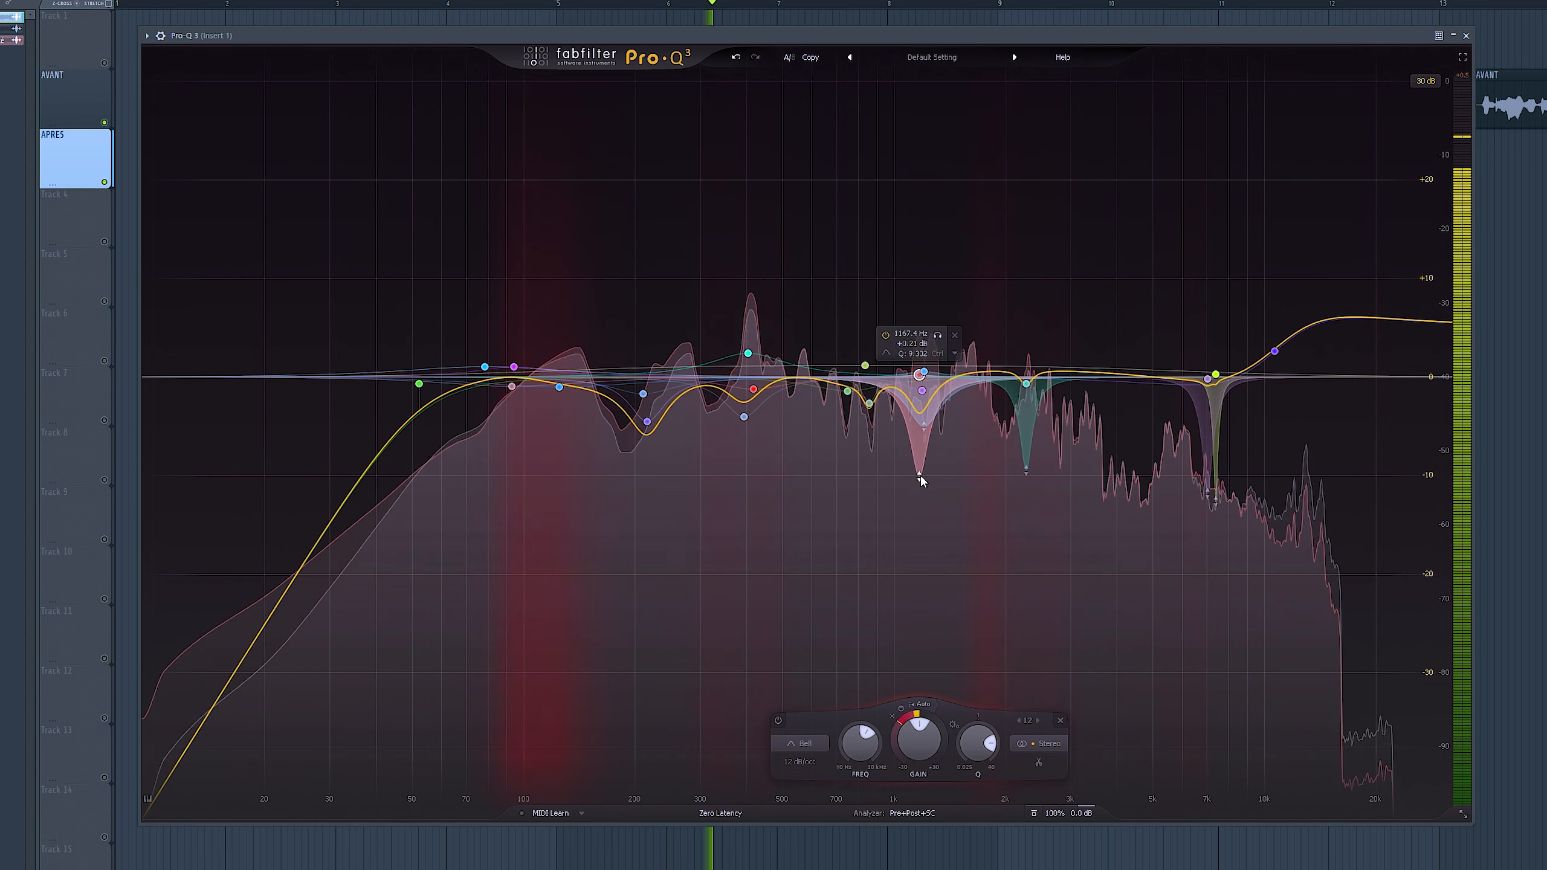
key("space")
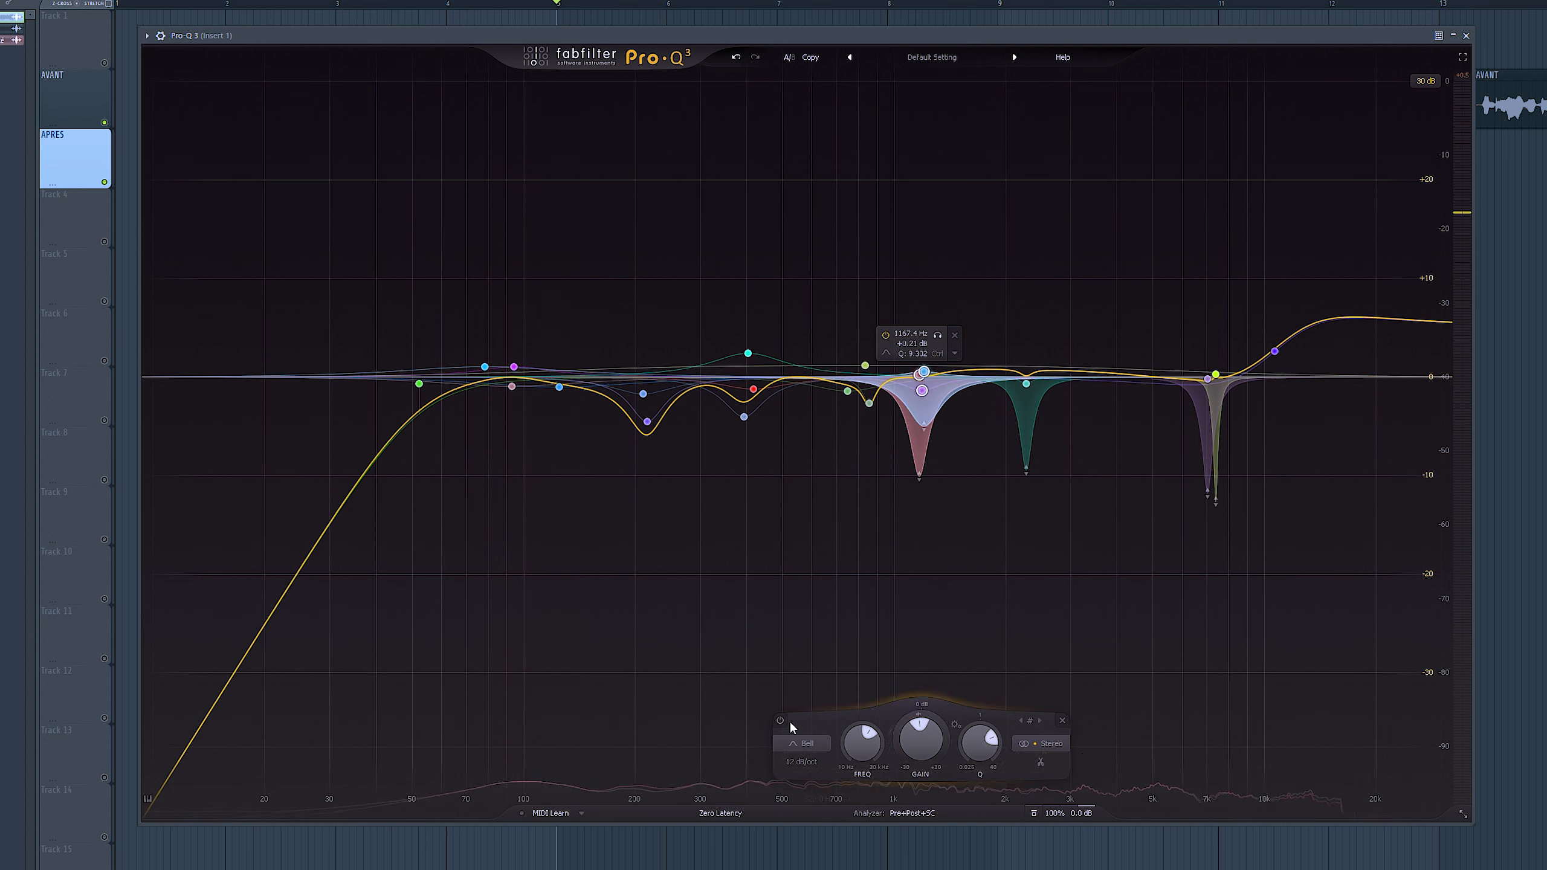
Bypass the three selected bands around 1.2 kHz during playback, re-enable them for comparison, and clear the selection
left_click(780, 720)
key("space")
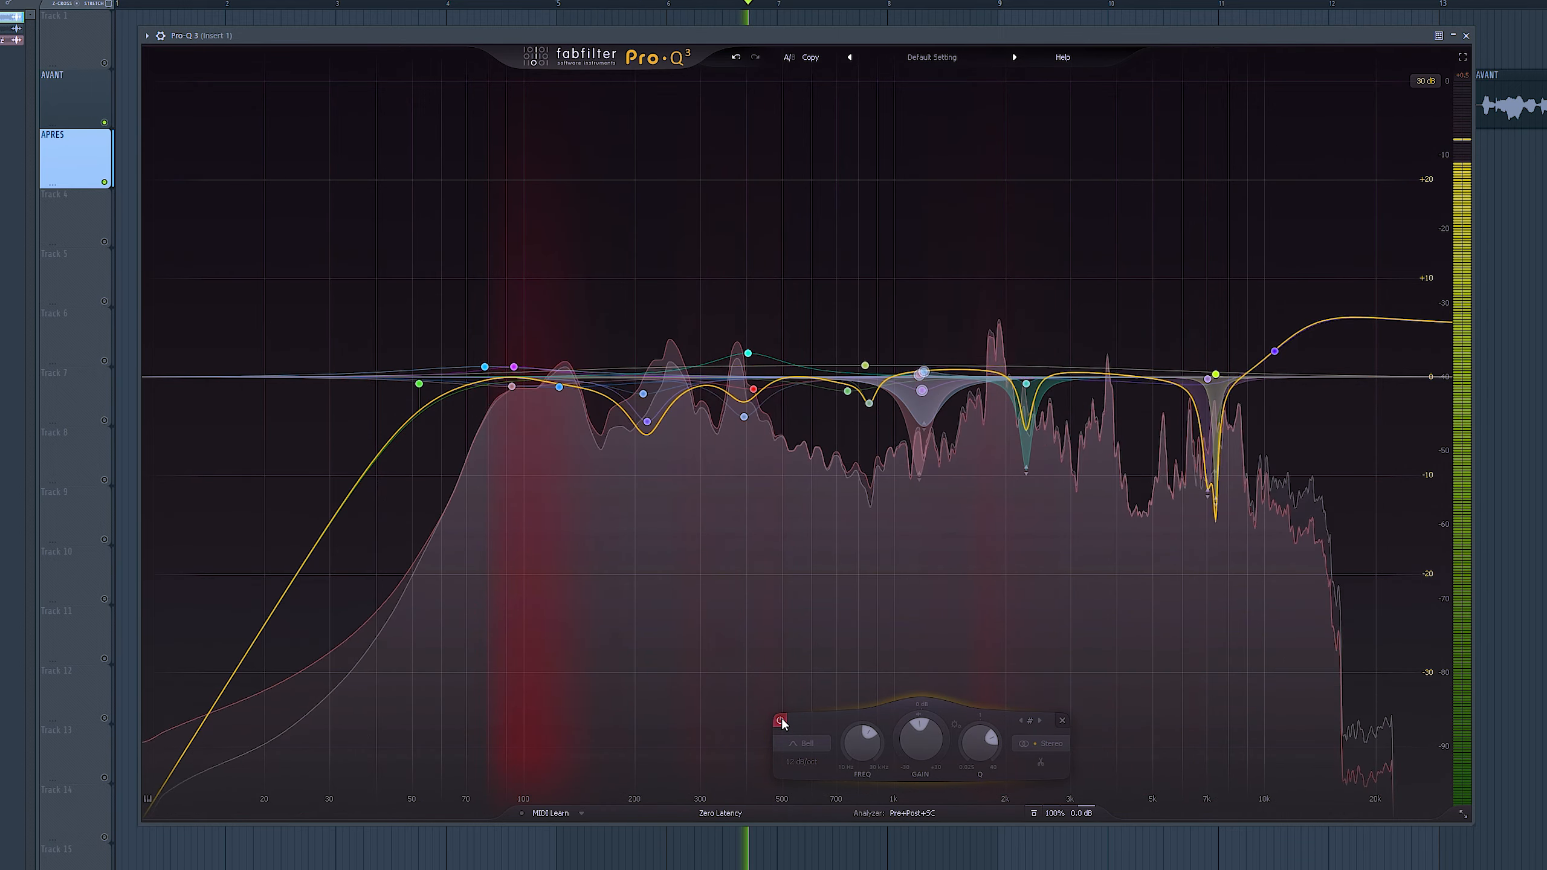
left_click(780, 720)
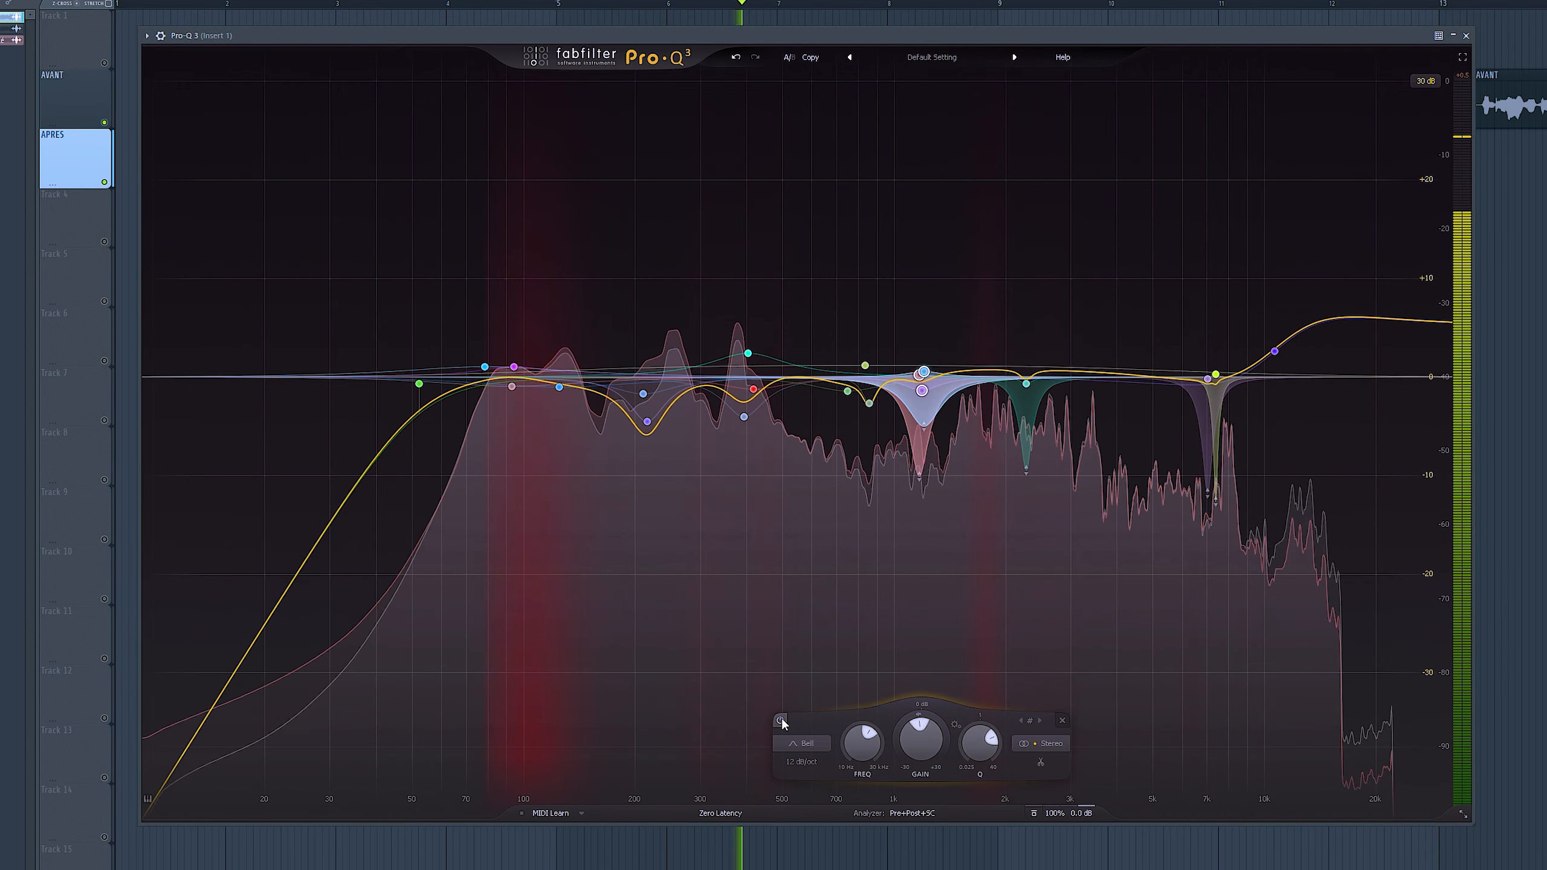
key("space")
left_click(872, 279)
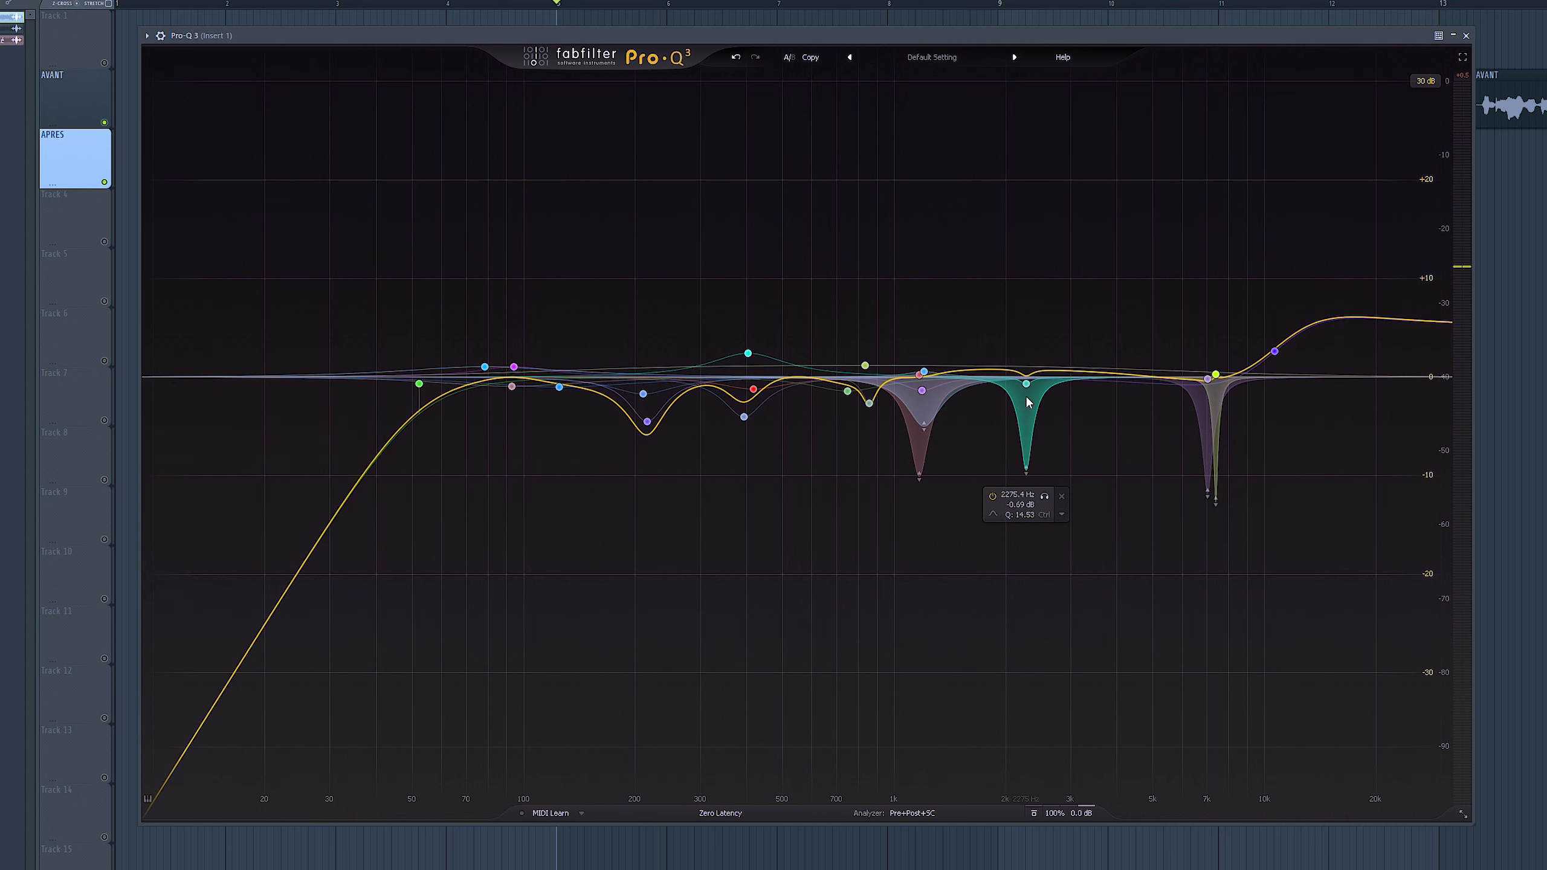
Audition the 2275.4 Hz dynamic band in solo during playback, and select it to examine its dynamic range
left_click(1046, 496)
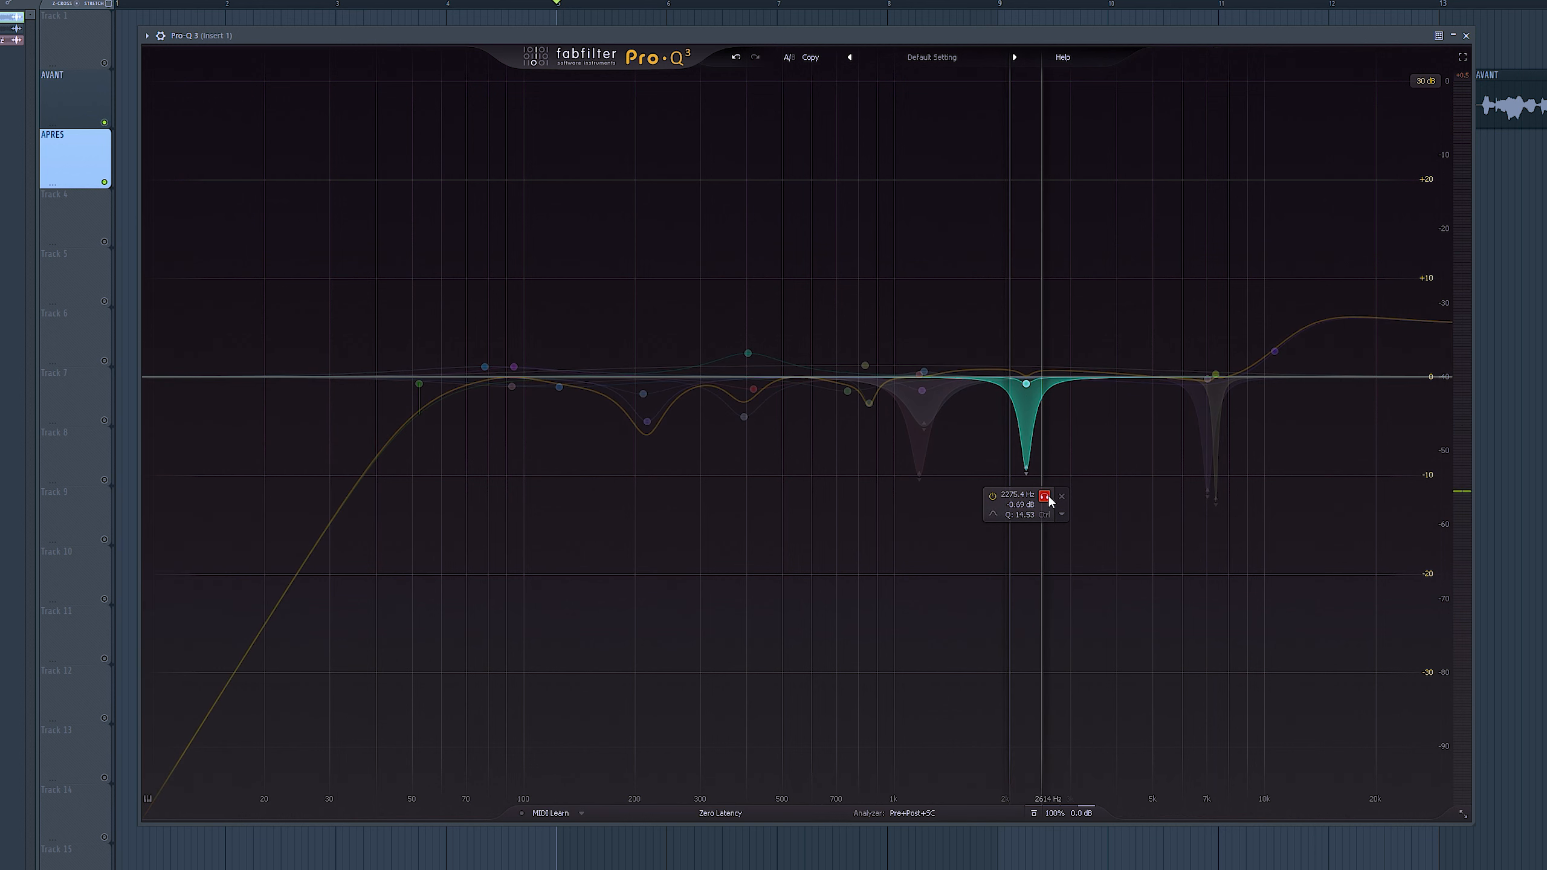
key("space")
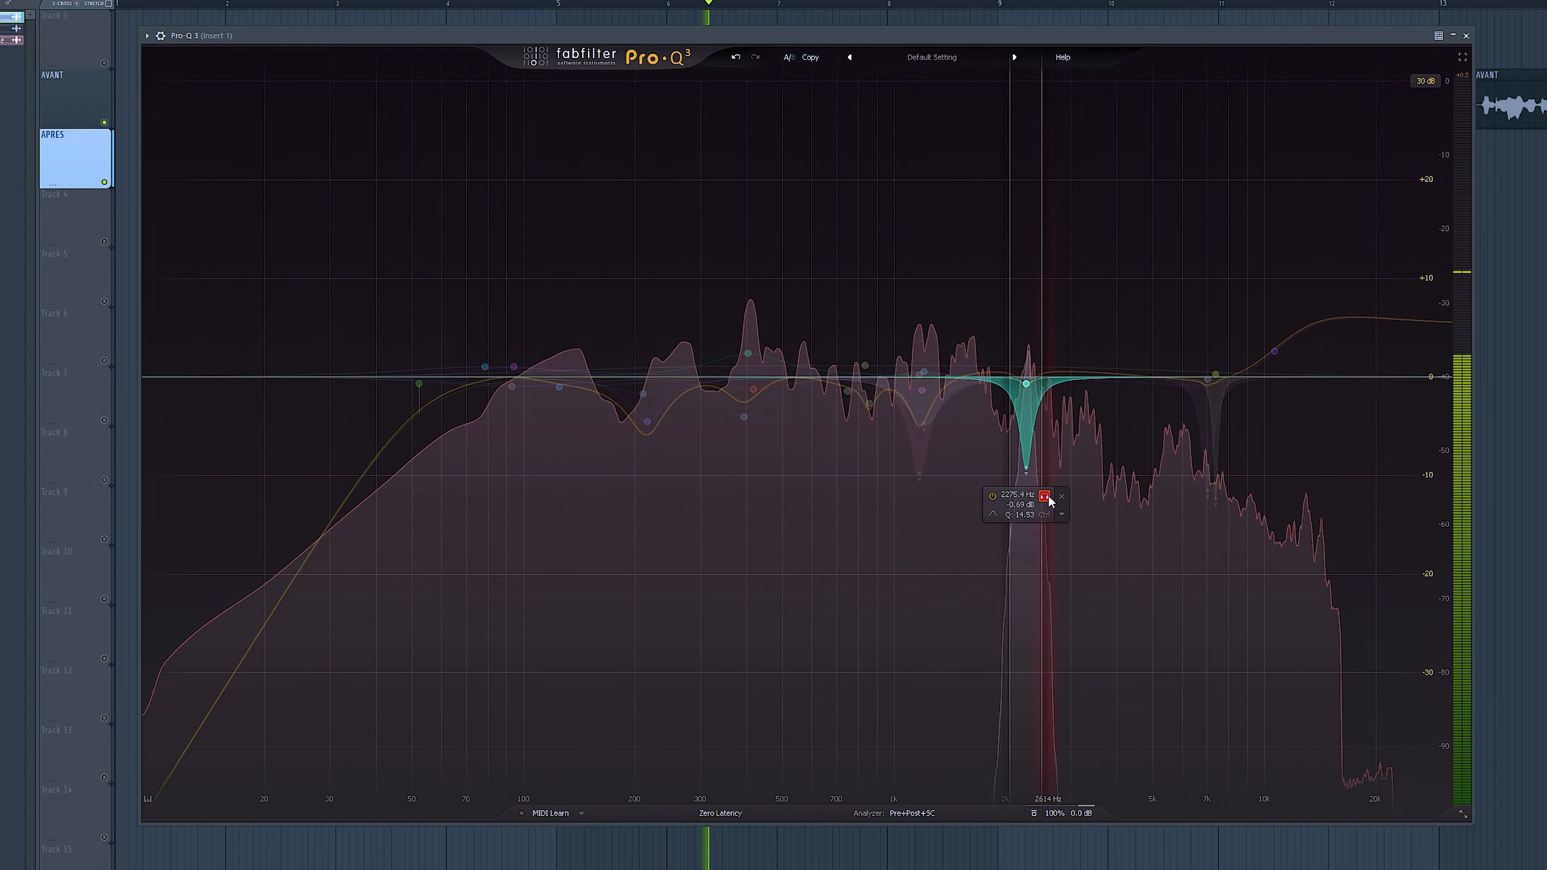
left_click(1045, 497)
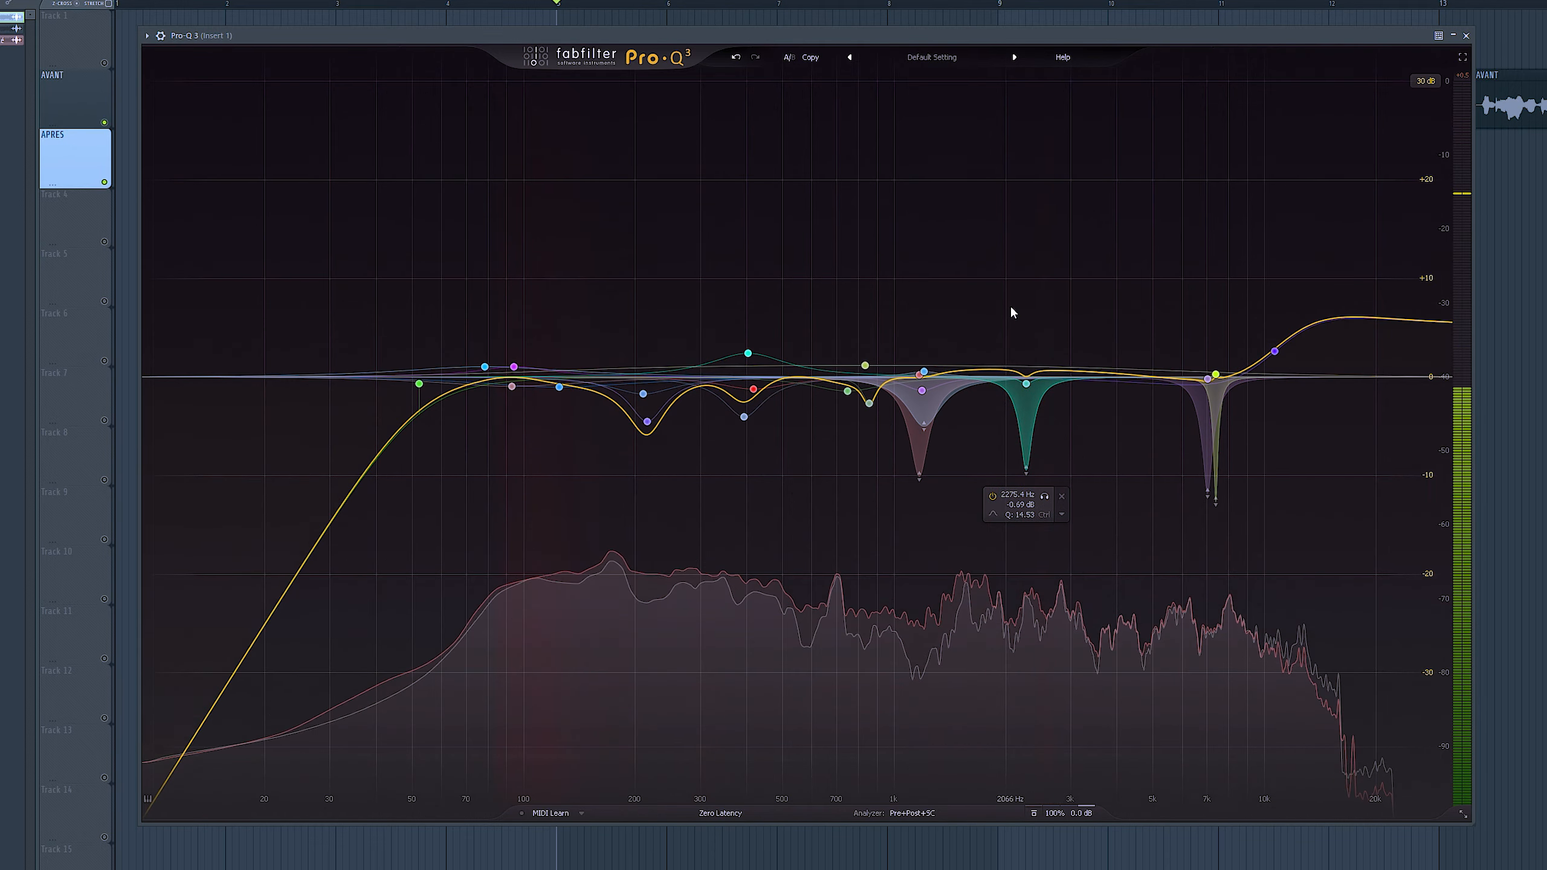
left_click_drag(1009, 304, 1071, 510)
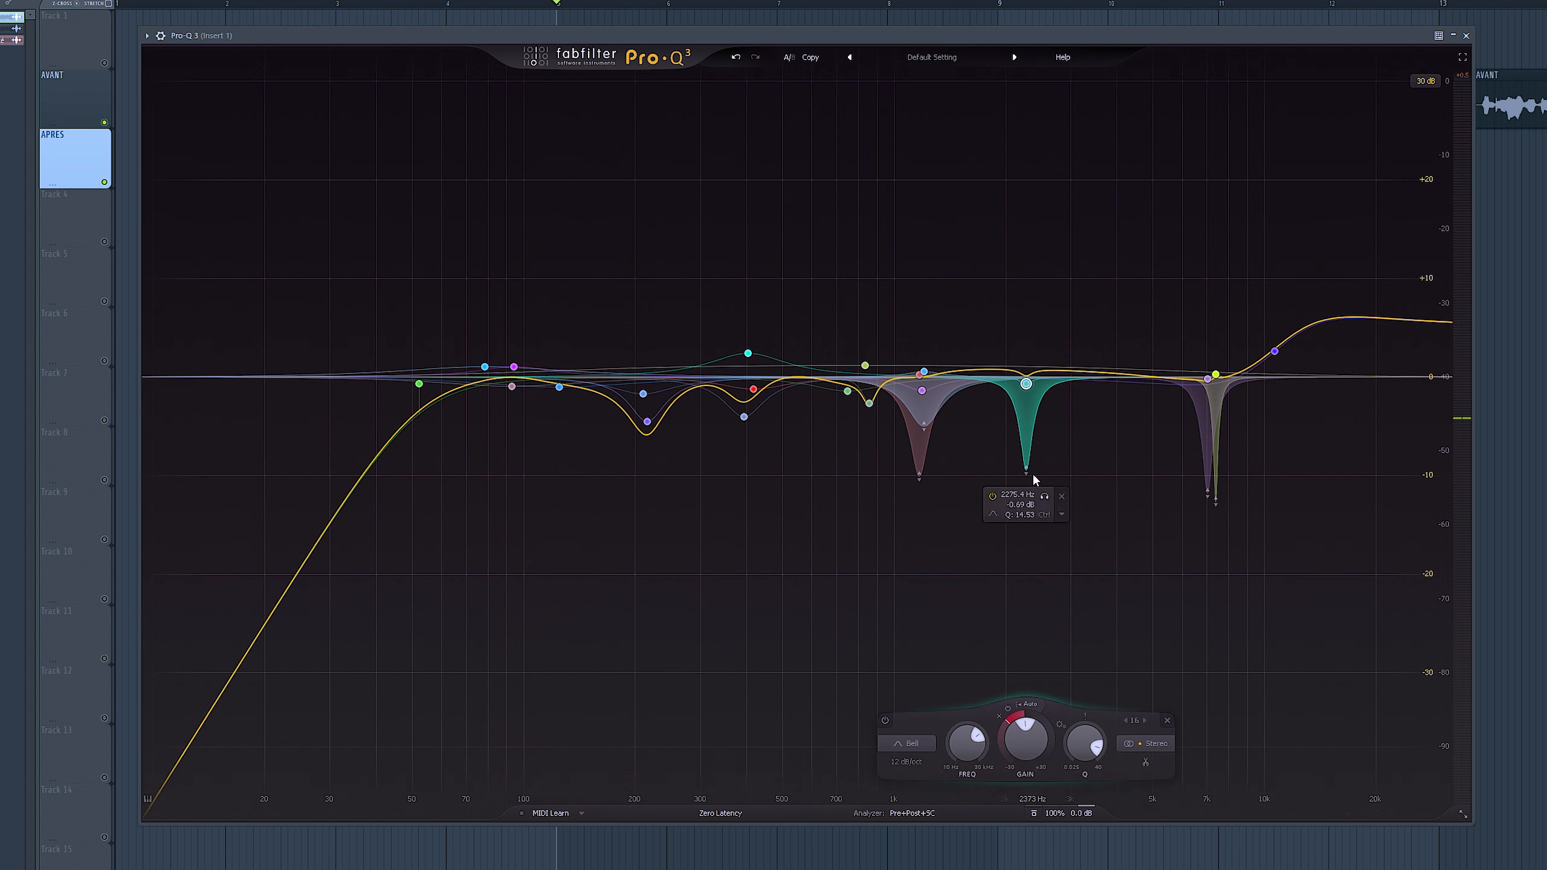
Select the two narrow dynamic bands near 7 kHz and play the voice with them bypassed and re-enabled
left_click_drag(1179, 315, 1227, 539)
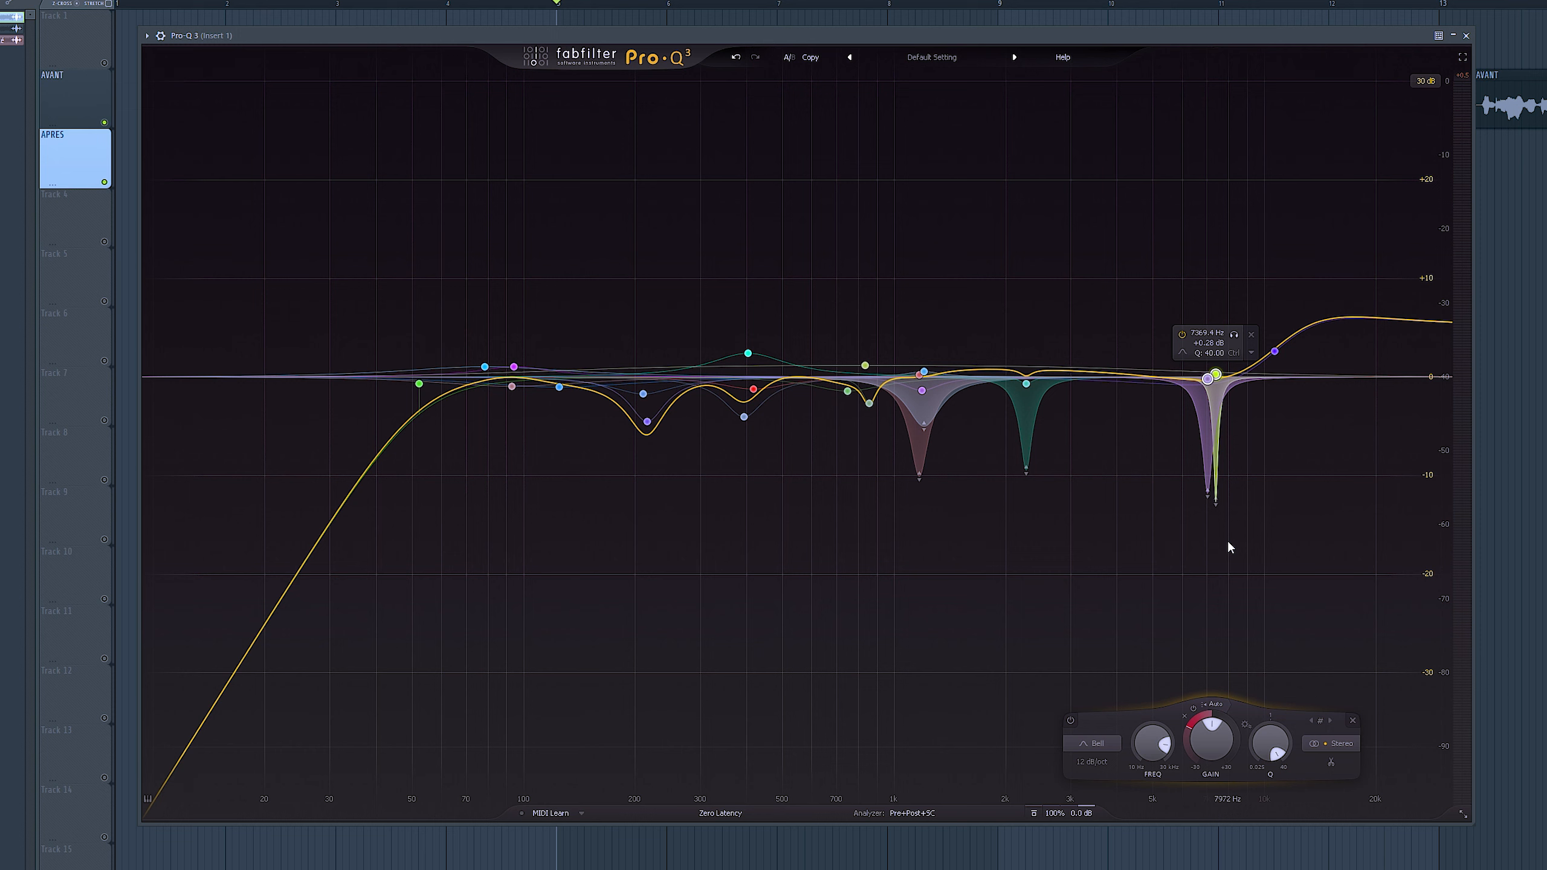
left_click_drag(1170, 327, 1244, 531)
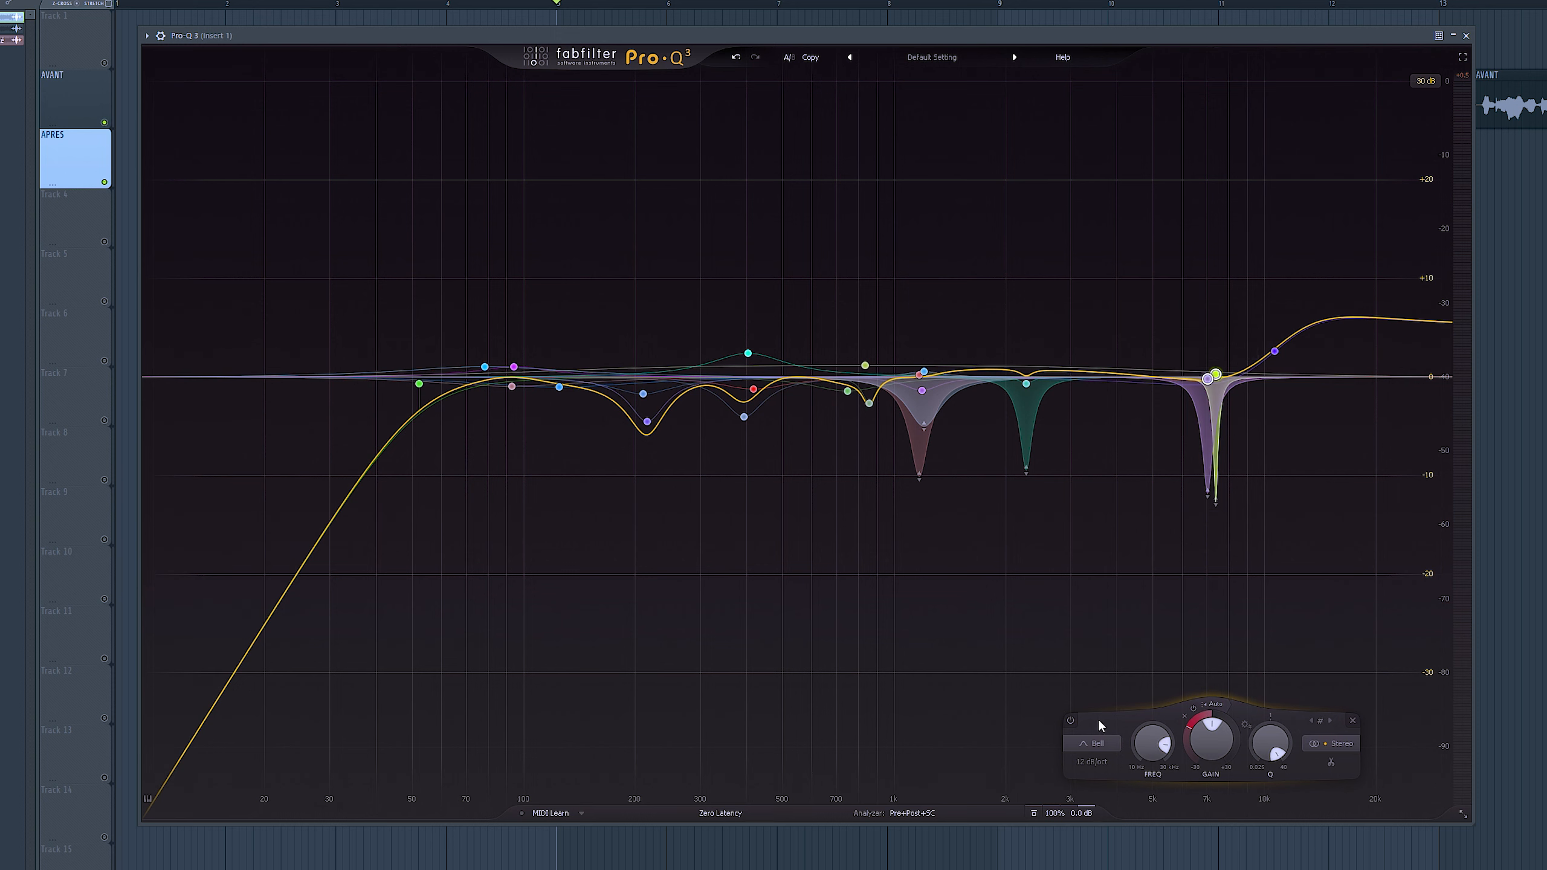
left_click(1070, 720)
key("space")
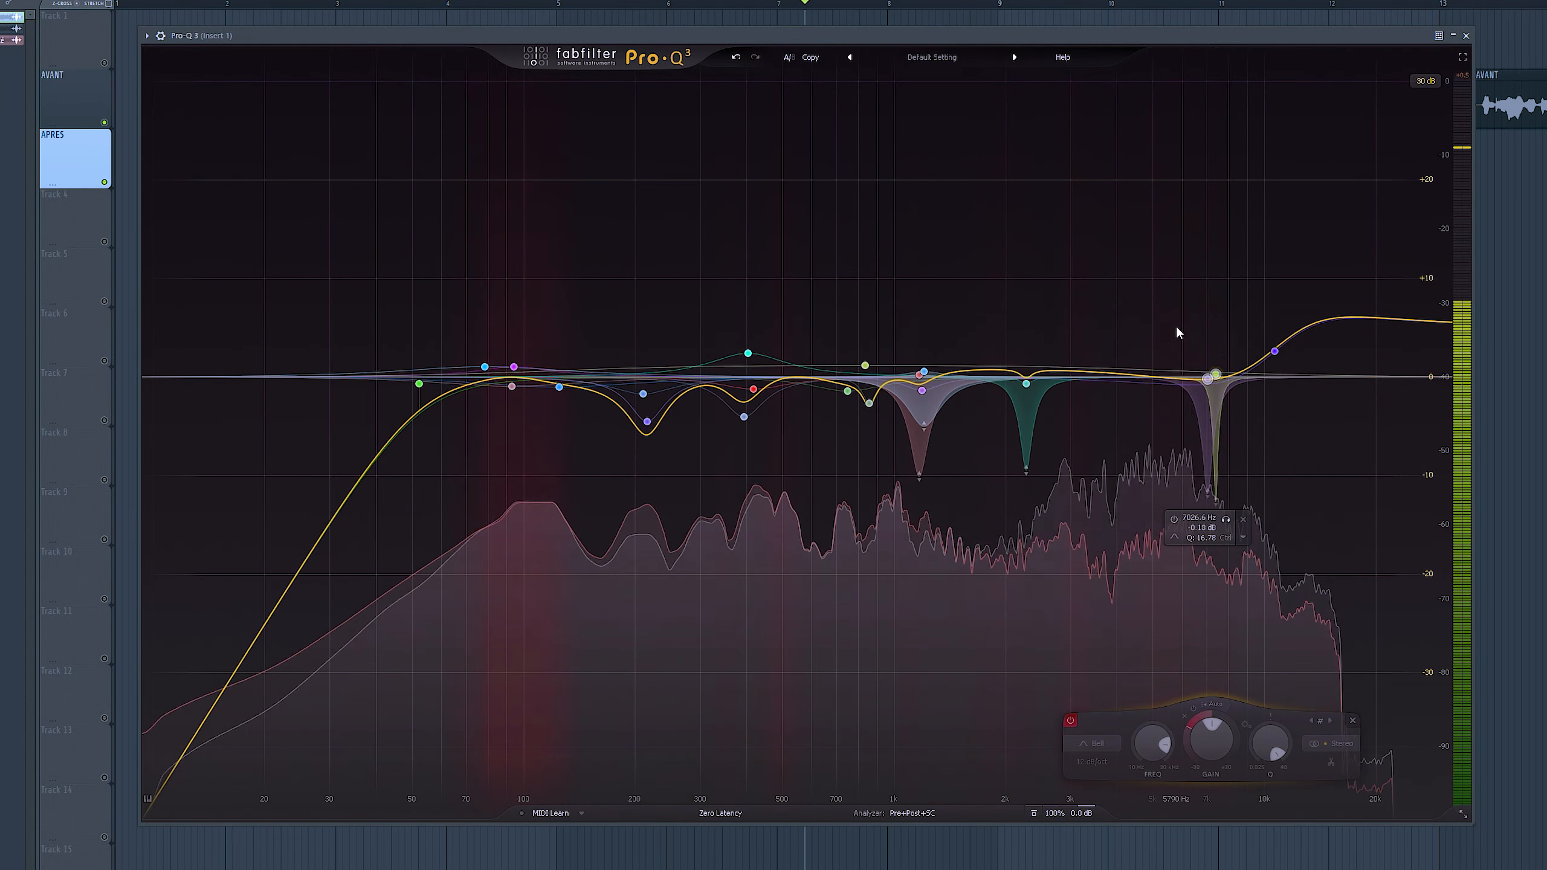
mouse_move(1209, 381)
key("space")
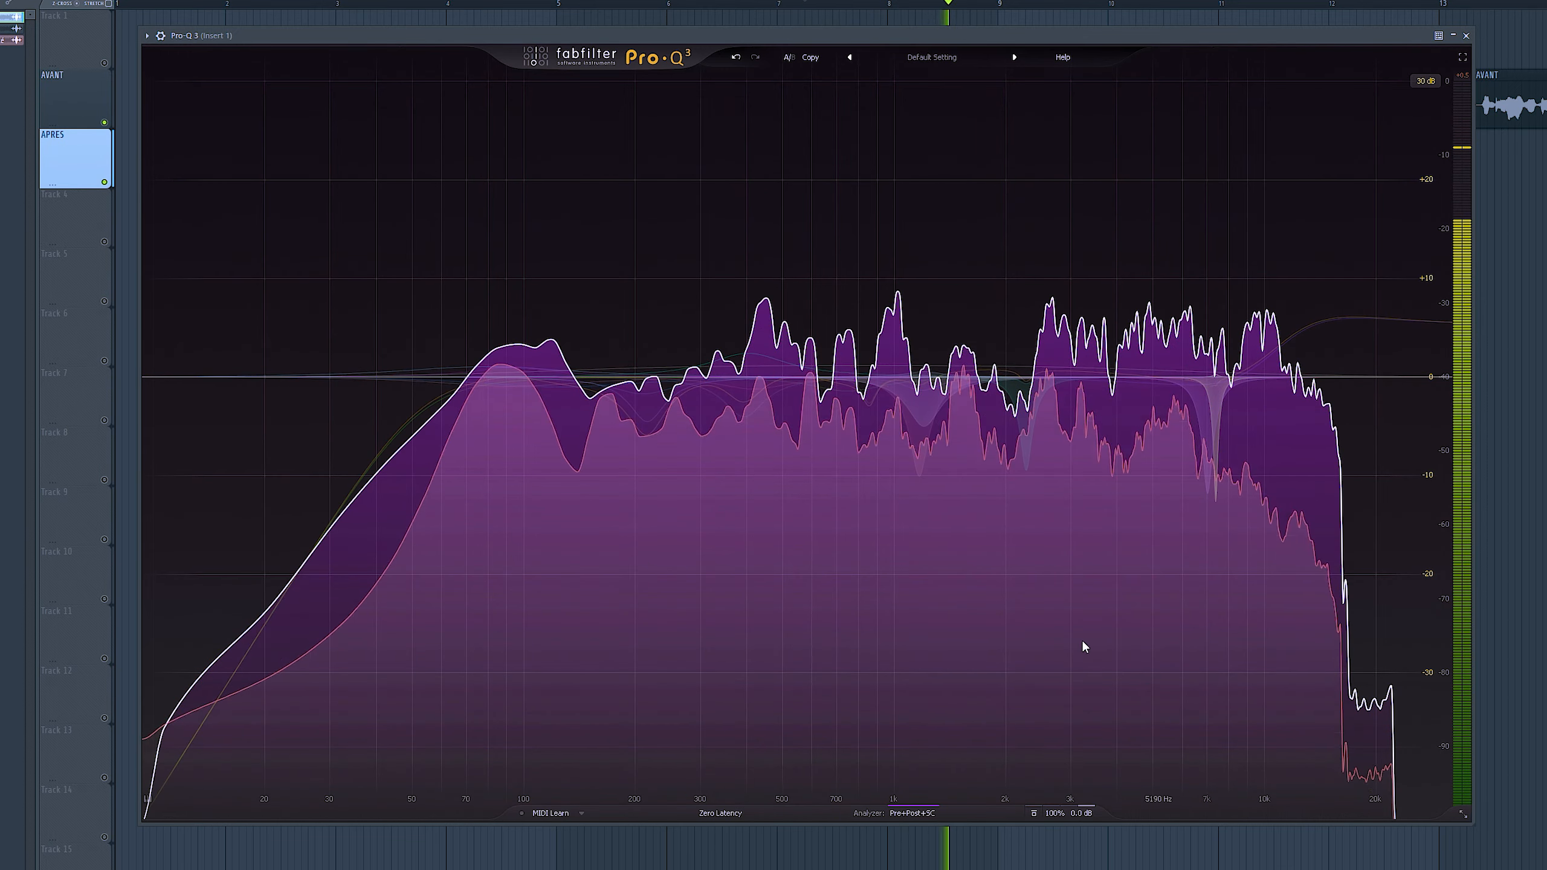
key("space")
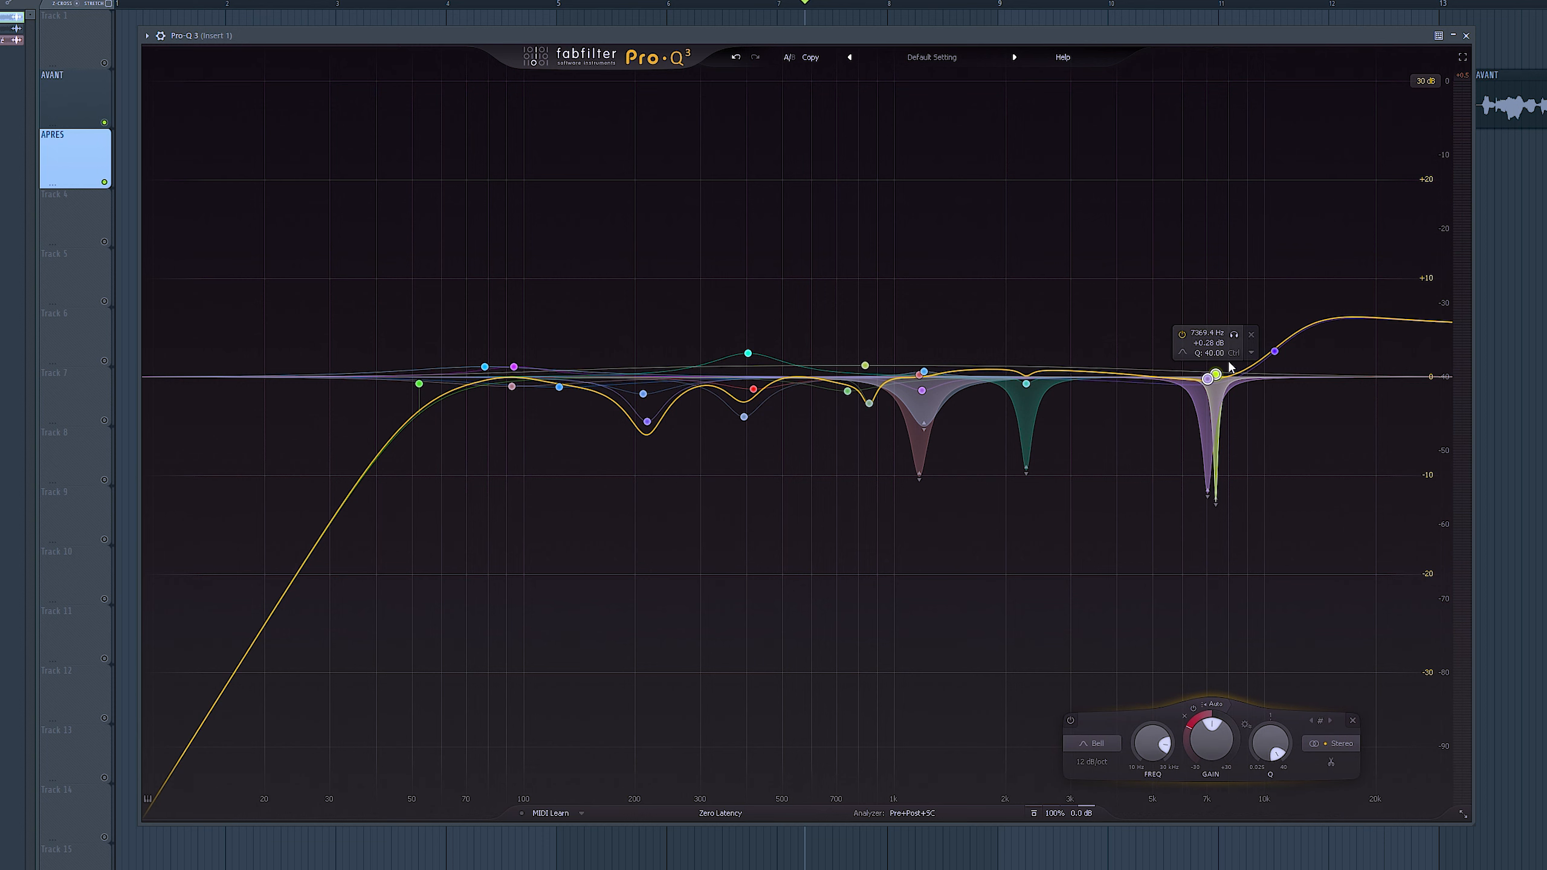
Examine the narrow 7369.4 Hz band and the 10653 Hz high shelf, and clear the band selection
left_click(1219, 376)
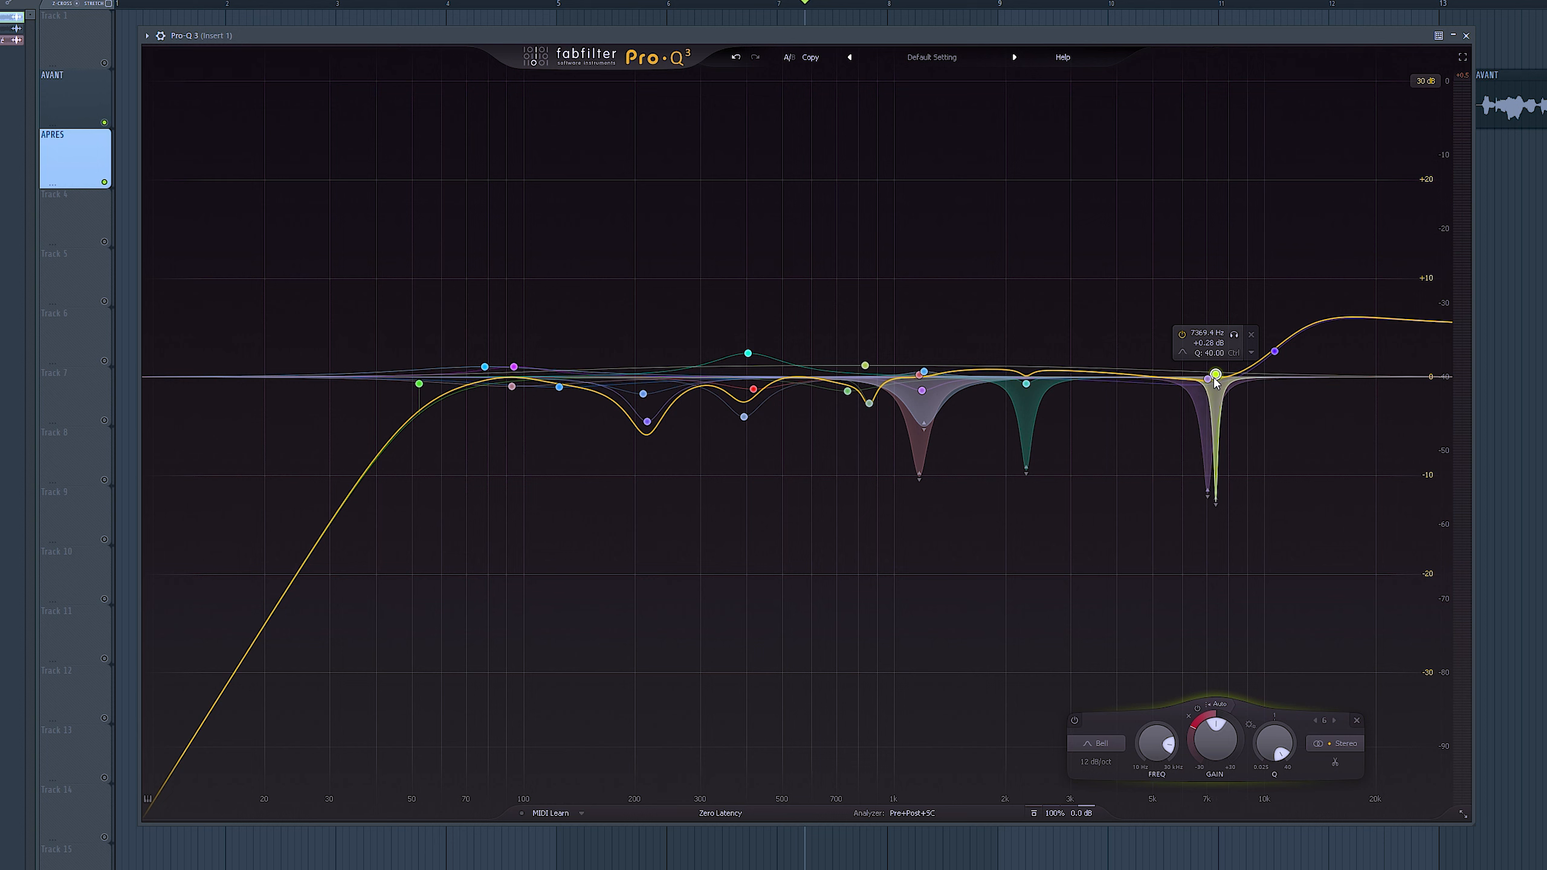
left_click(1274, 352)
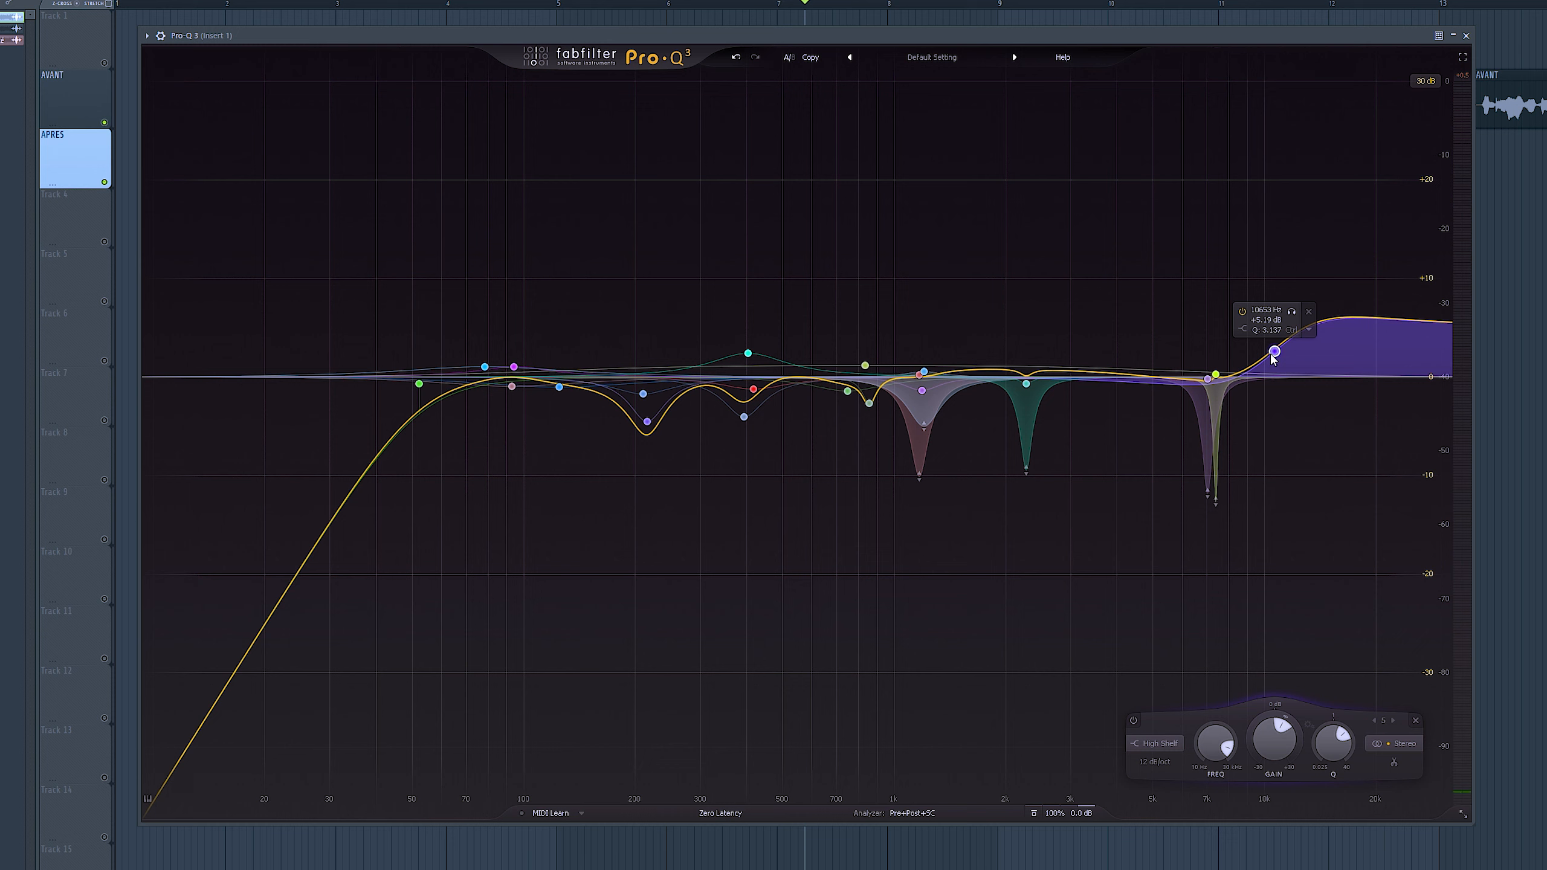
left_click_drag(1273, 239, 1446, 459)
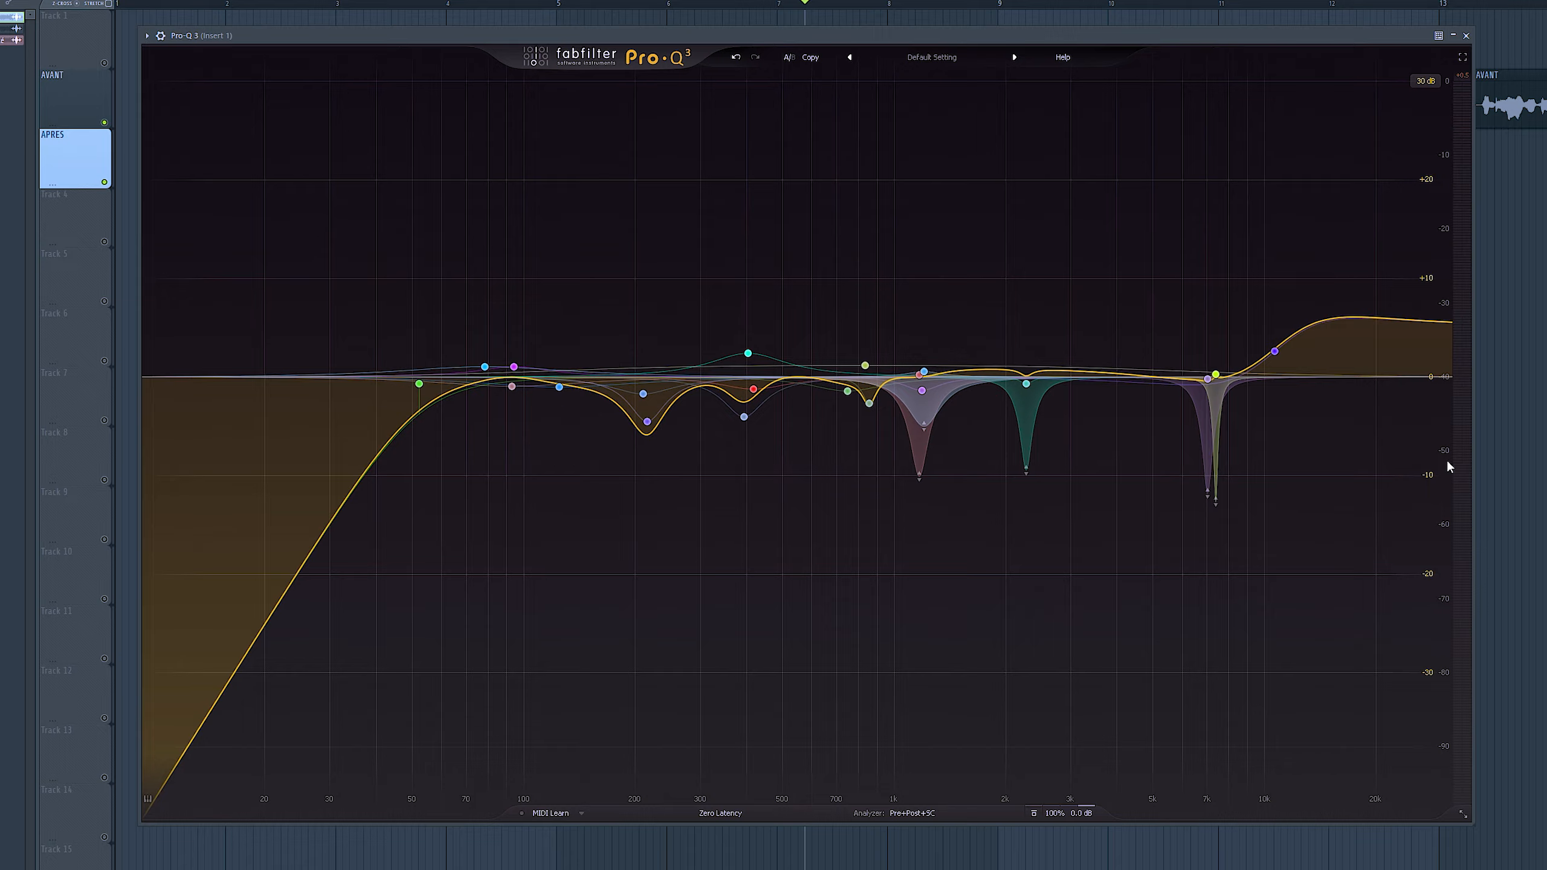
Select the 10653 Hz high shelf and play the voice several times to compare the sound without and with it
key("space")
left_click(1273, 351)
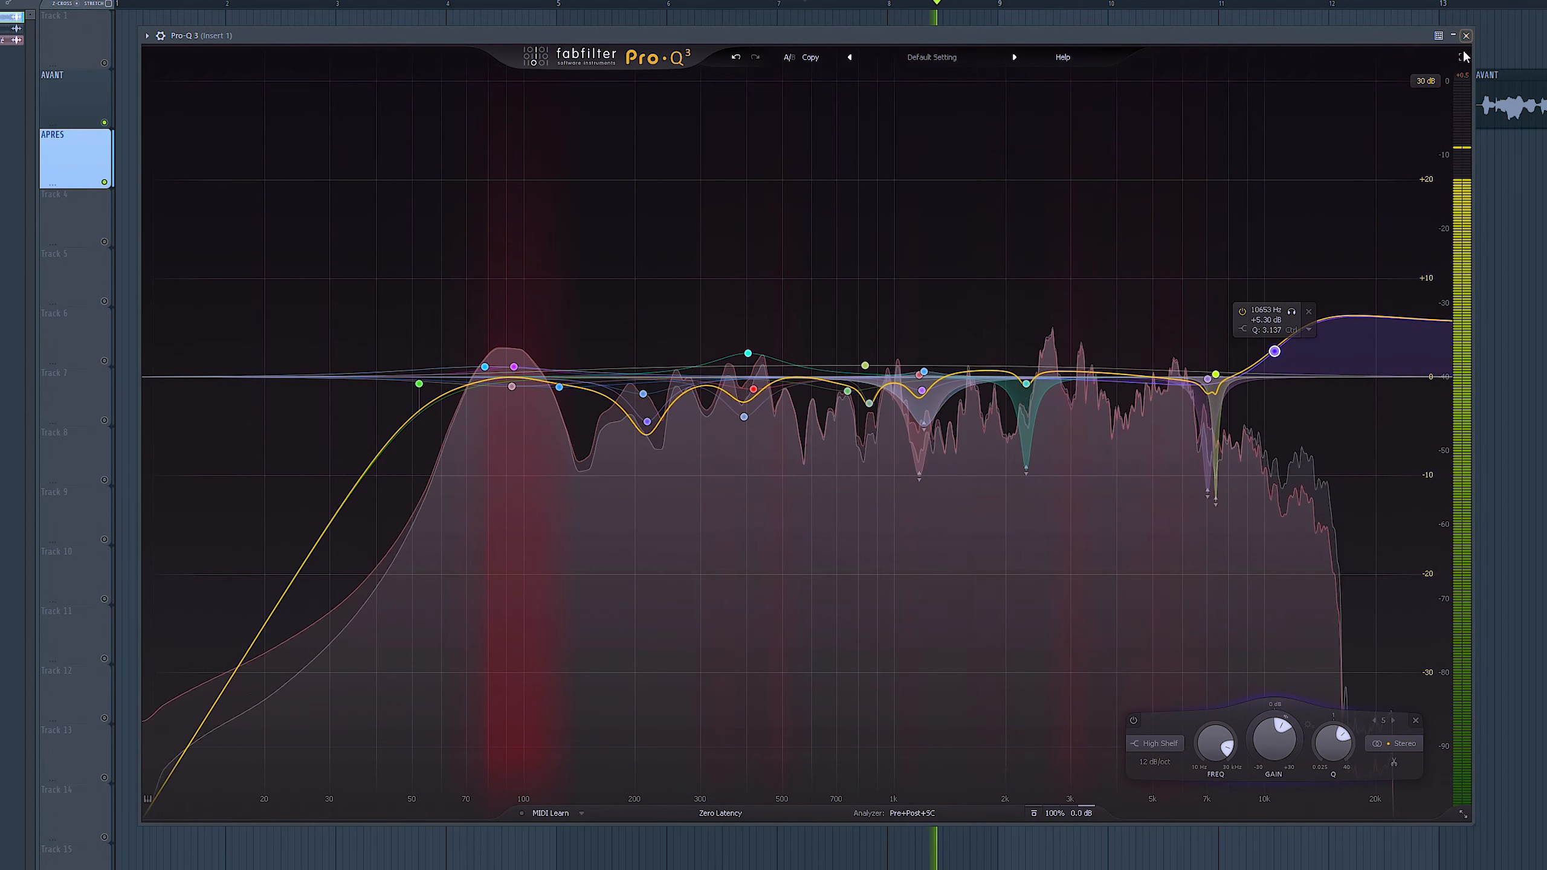
key("space")
key("space")
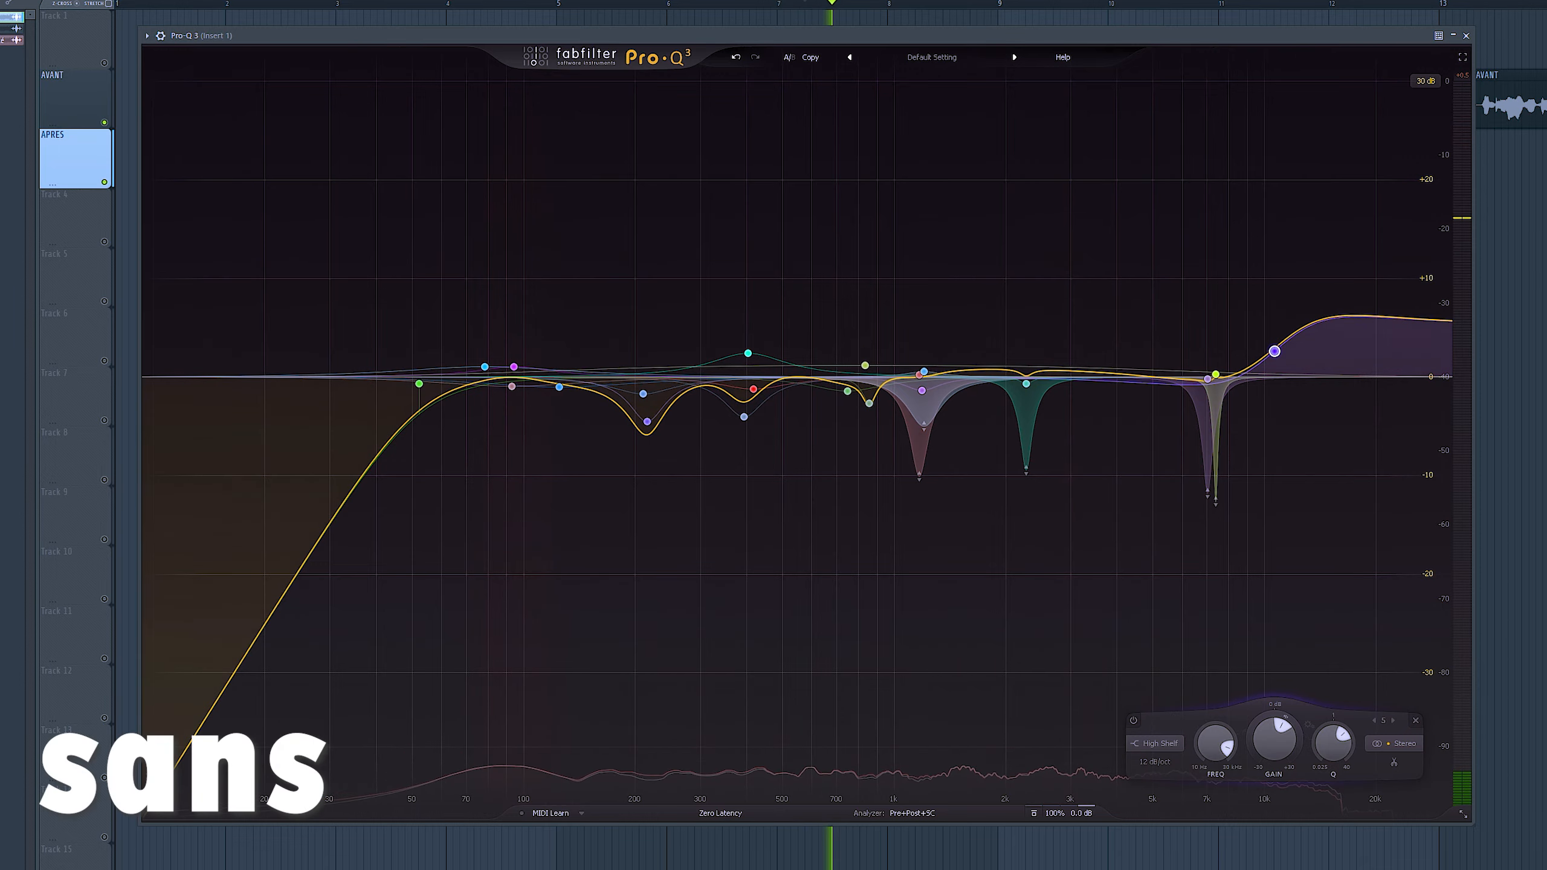
key("space")
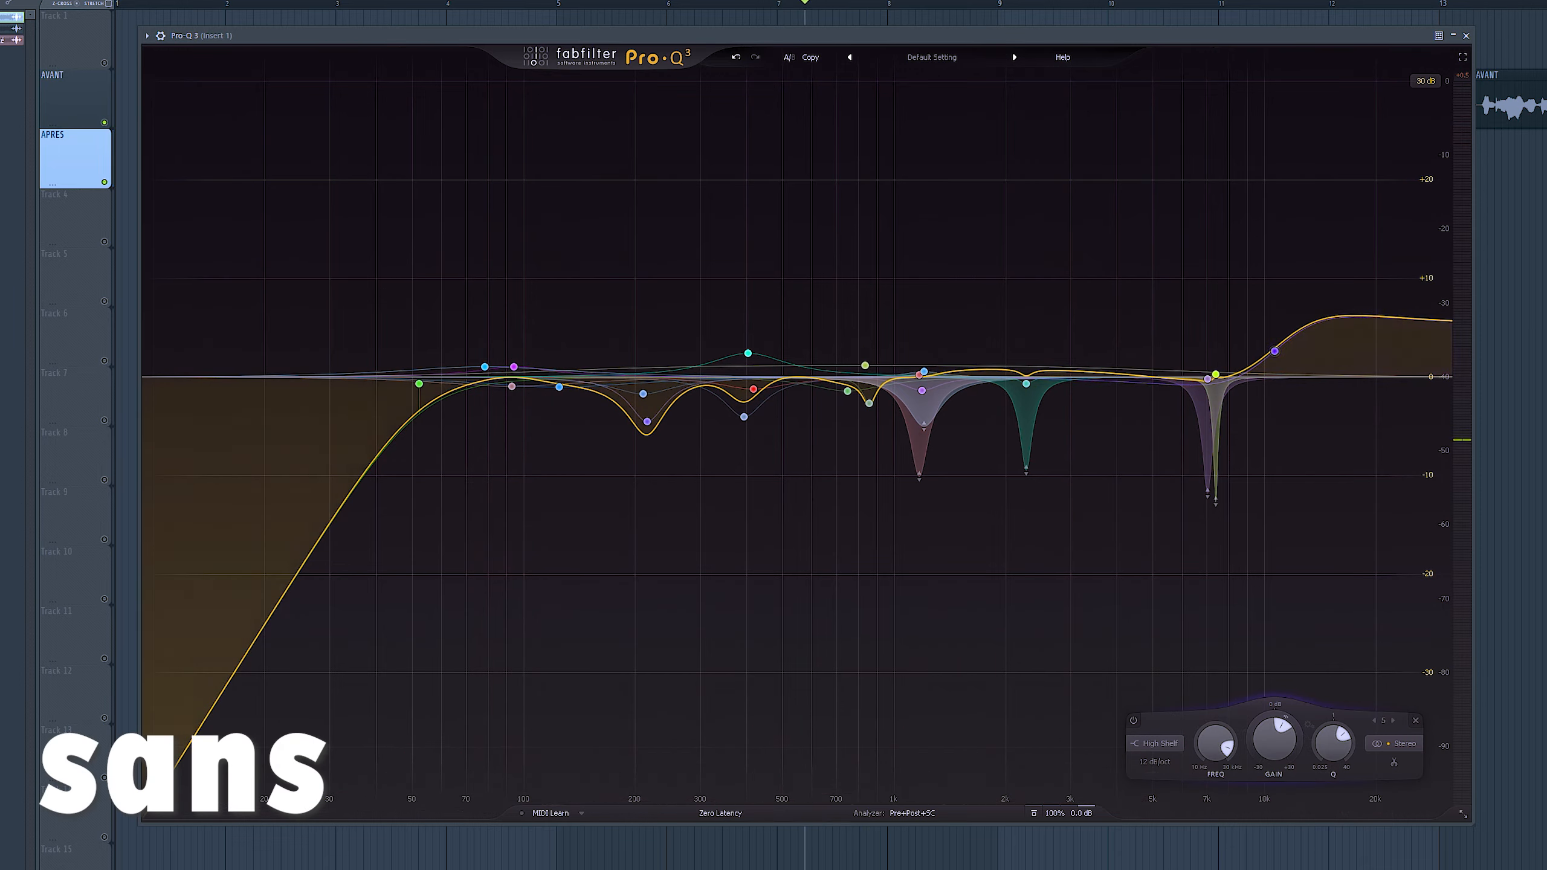
key("space")
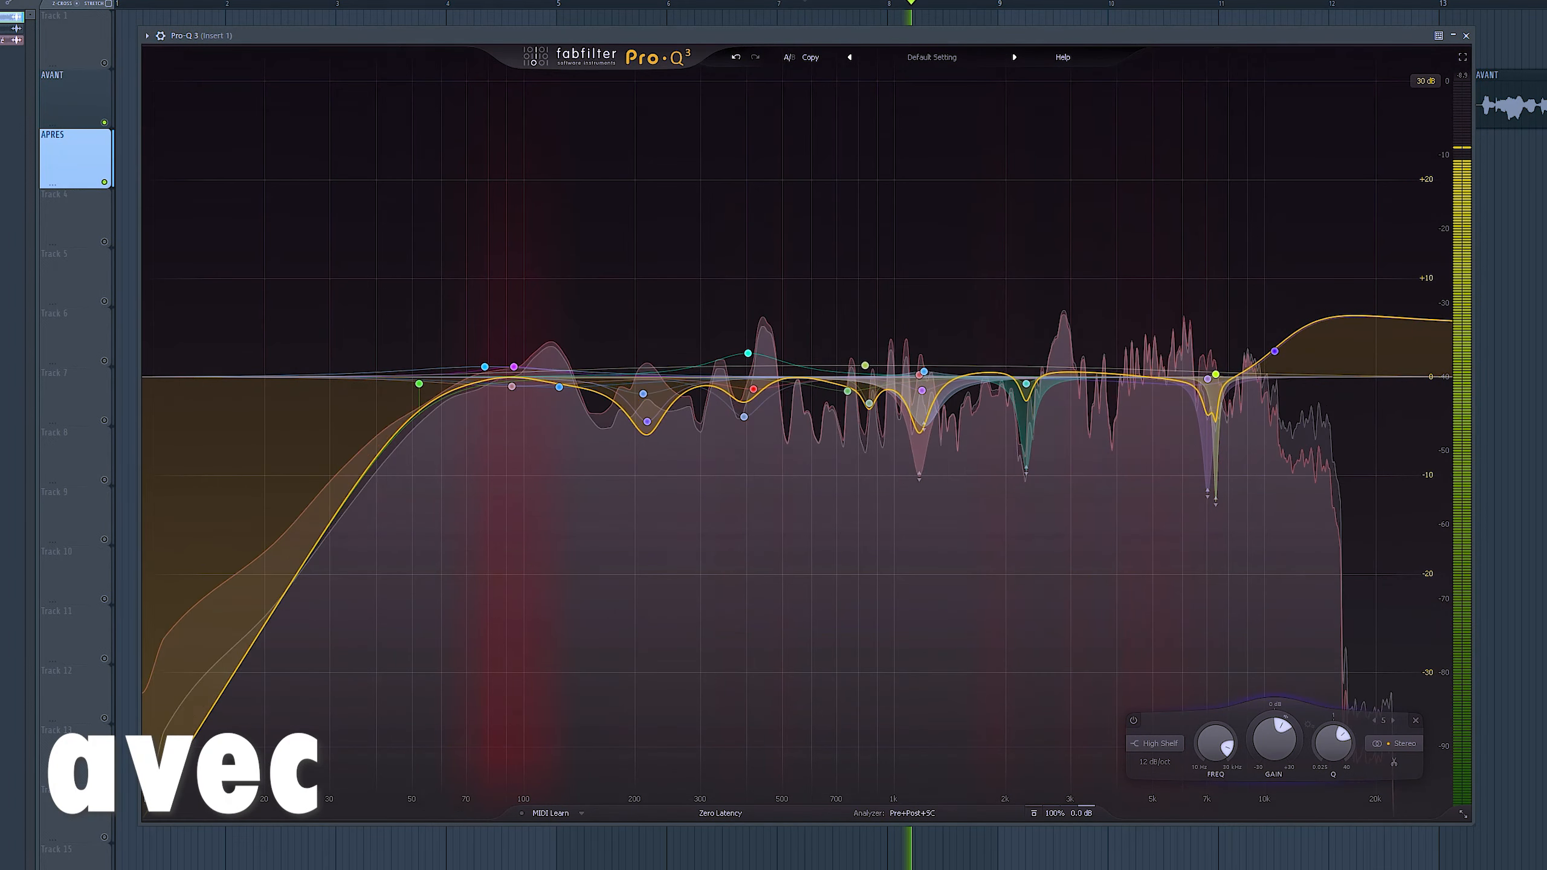
key("space")
Close the Pro-Q 3 window and reposition the Pro-L 2 limiter window to examine its settings, closing it when done
left_click(1466, 35)
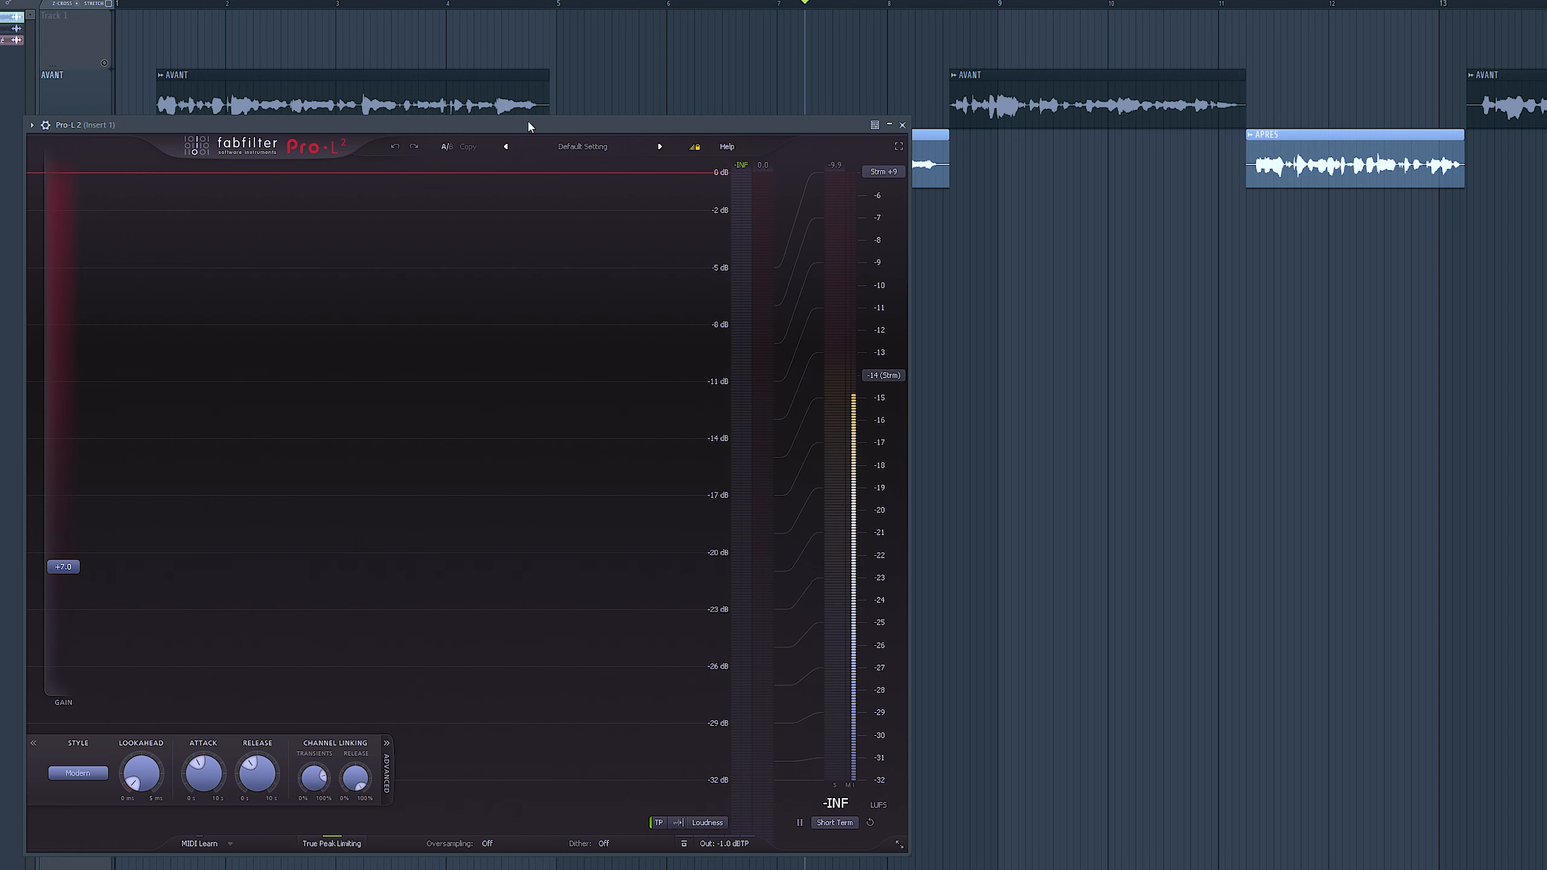
left_click_drag(525, 125, 805, 81)
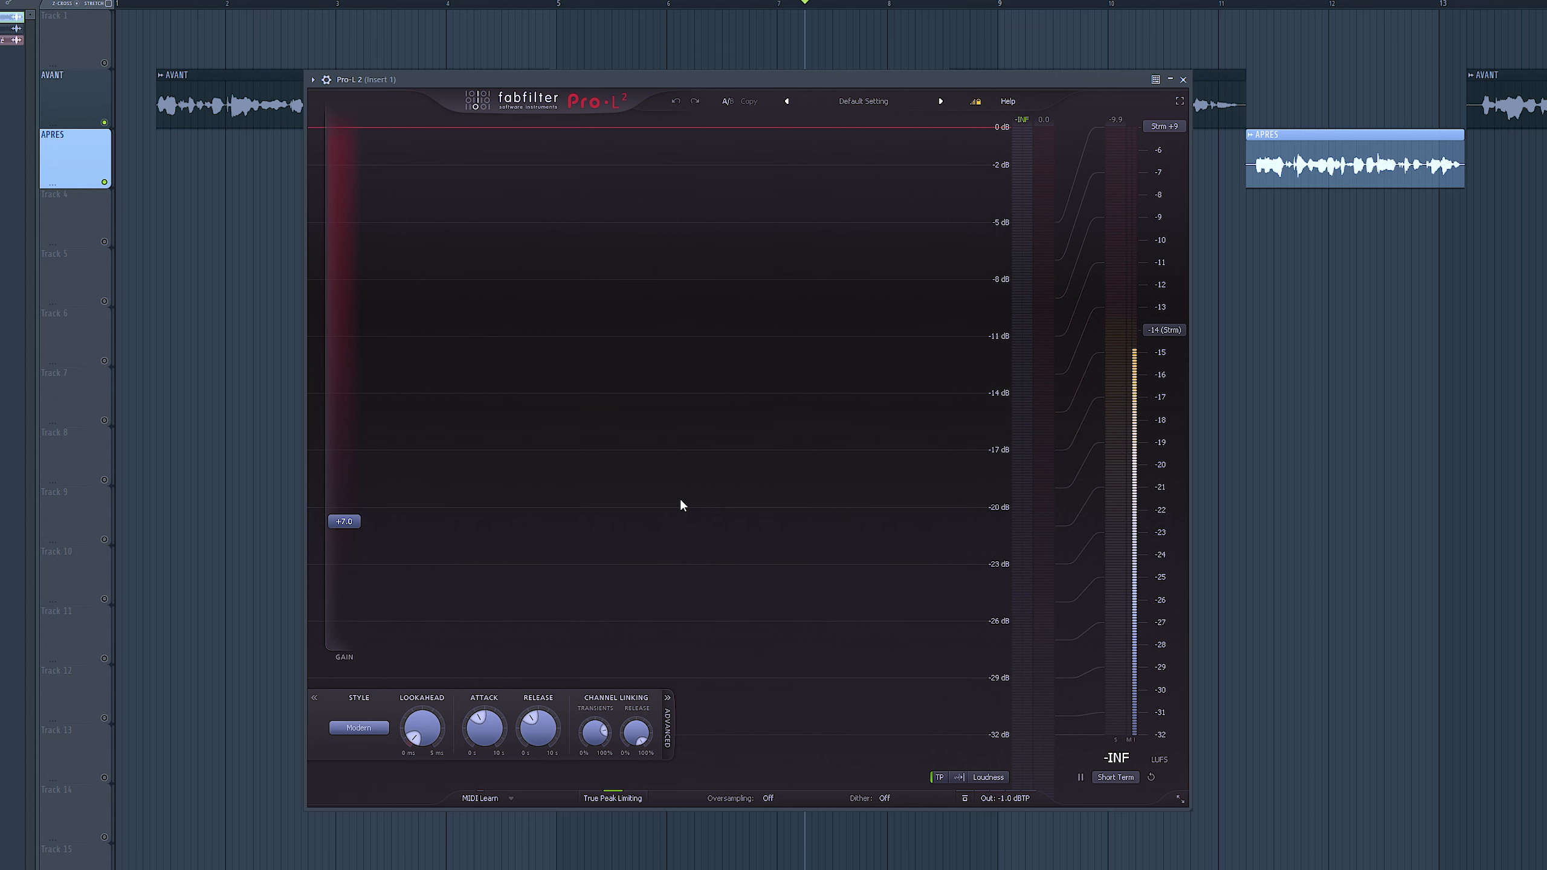
left_click(1183, 80)
Play the arrangement from the start of the first AVANT clip through the APRES clip to compare both voices
left_click(157, 4)
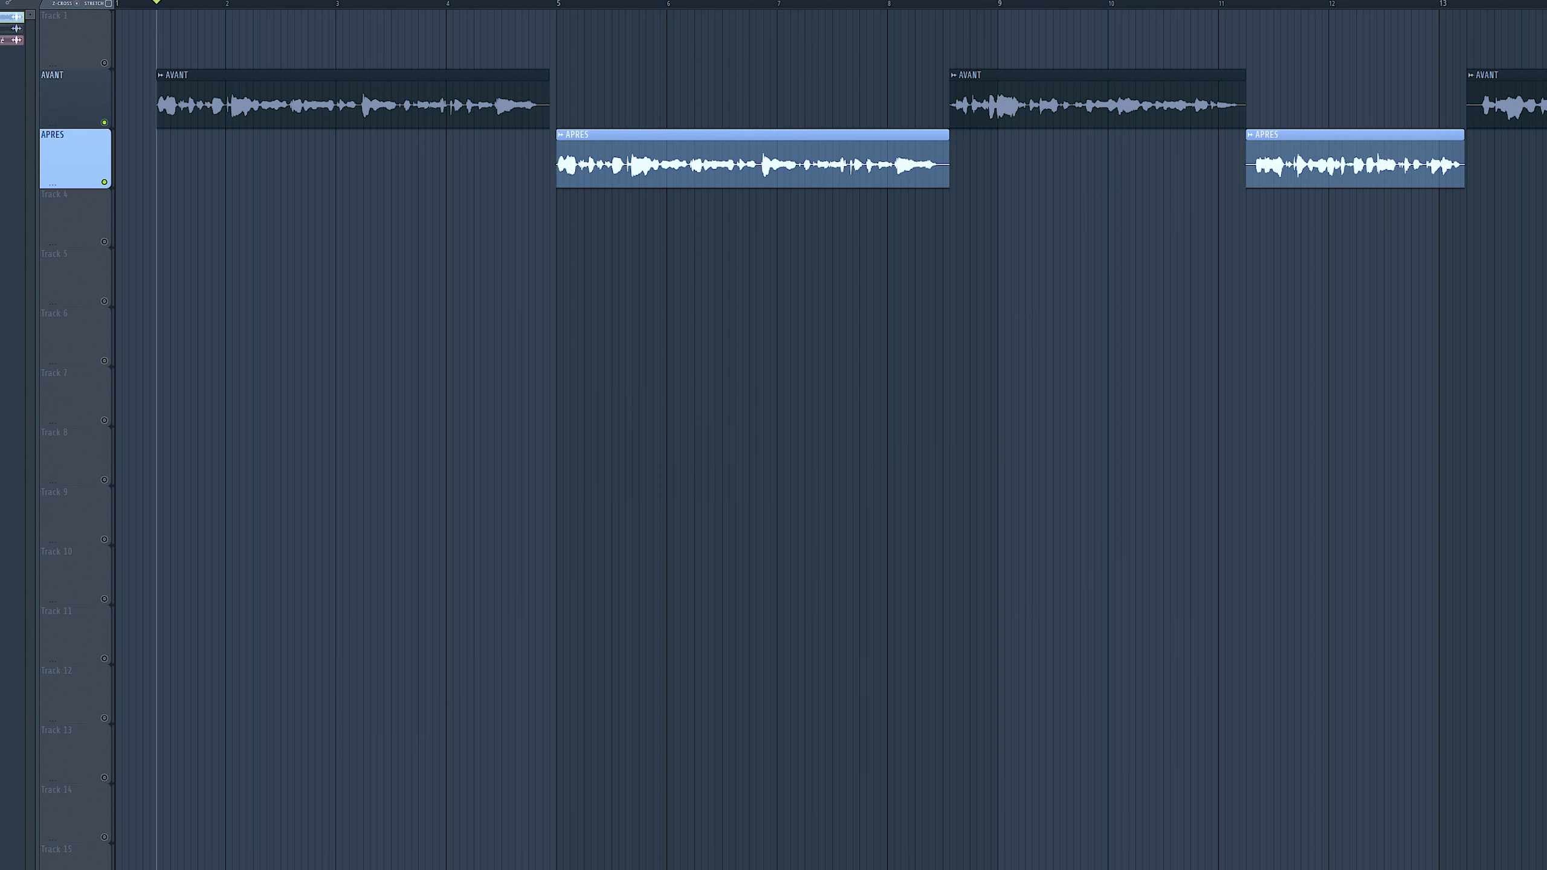
key("space")
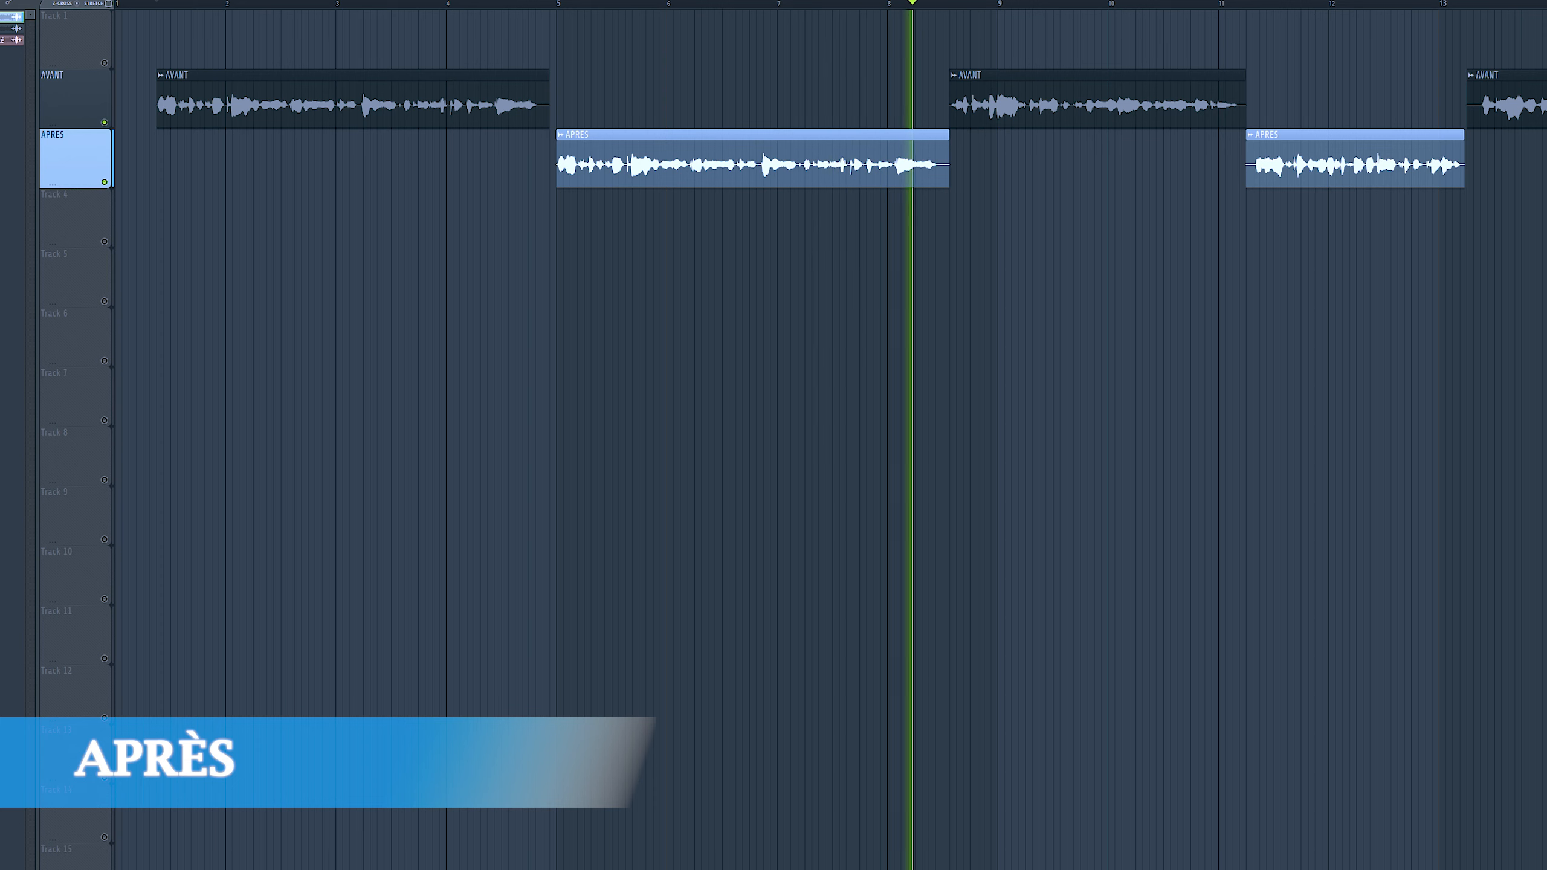
key("space")
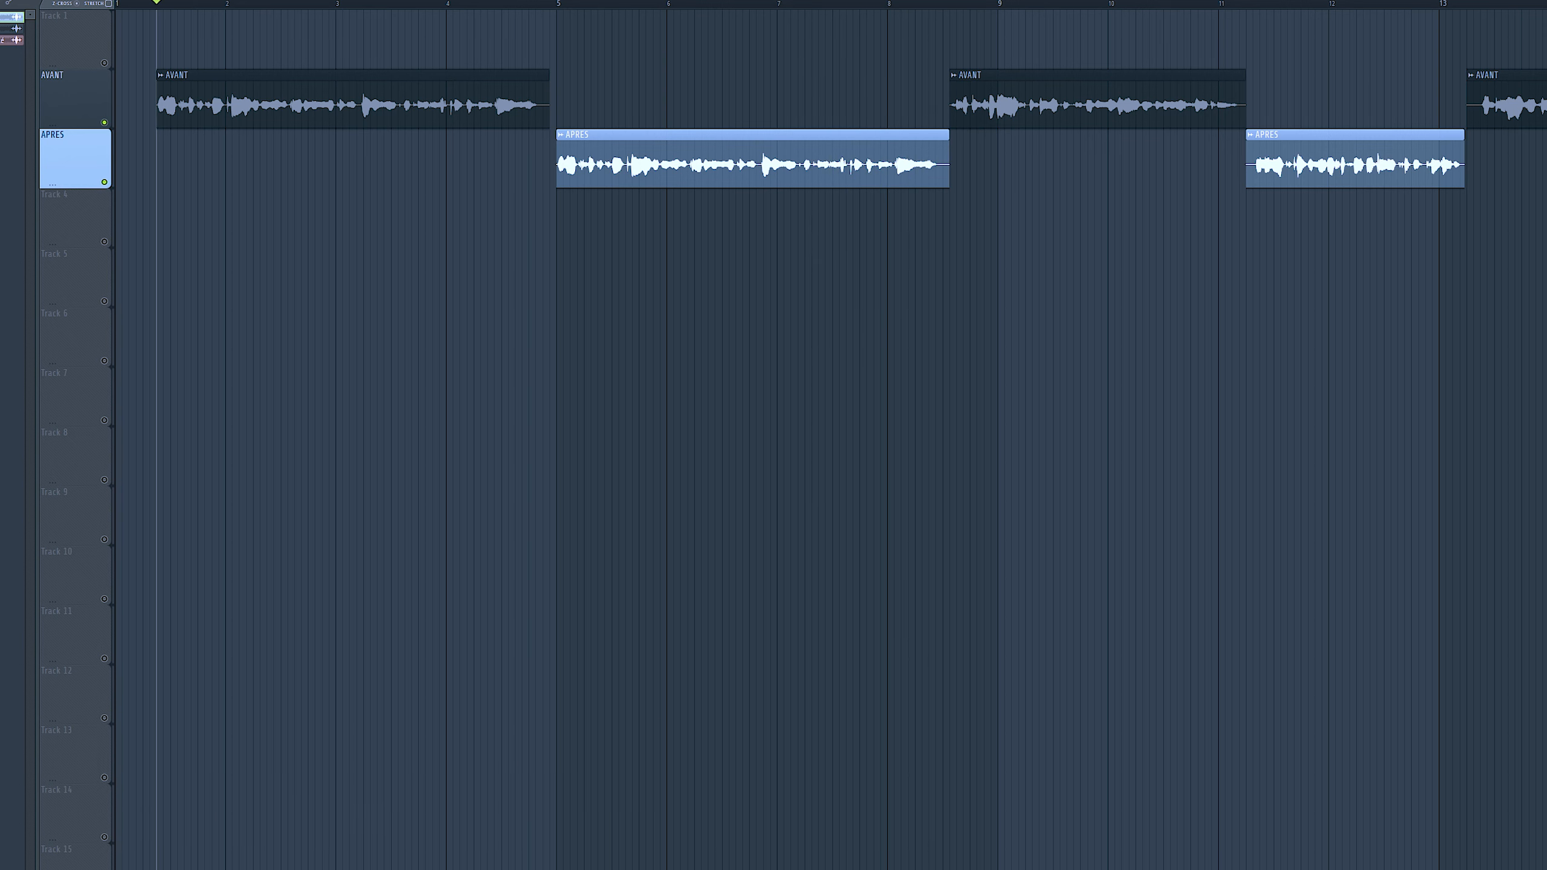